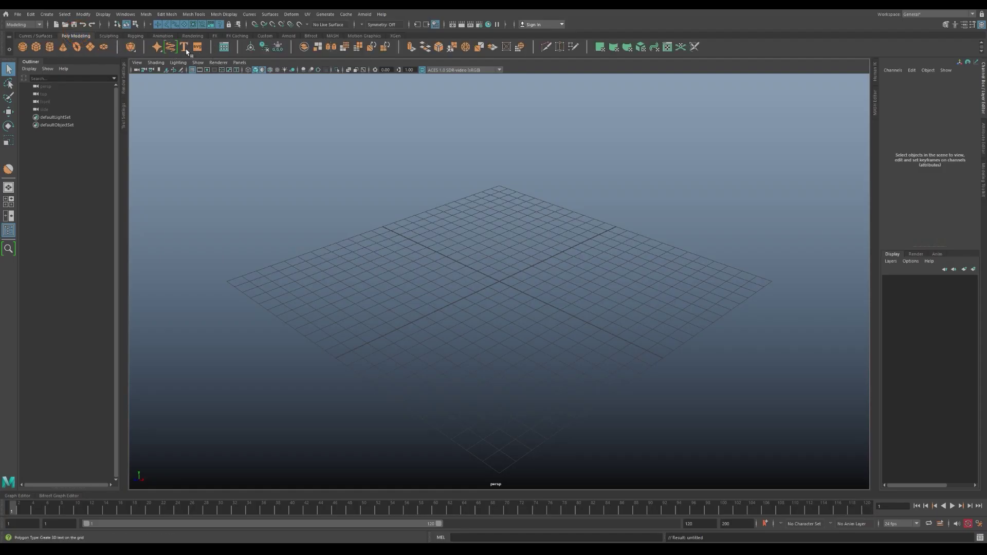
- Create a 3D Type mesh and replace its text with the heart symbol
click(184, 47)
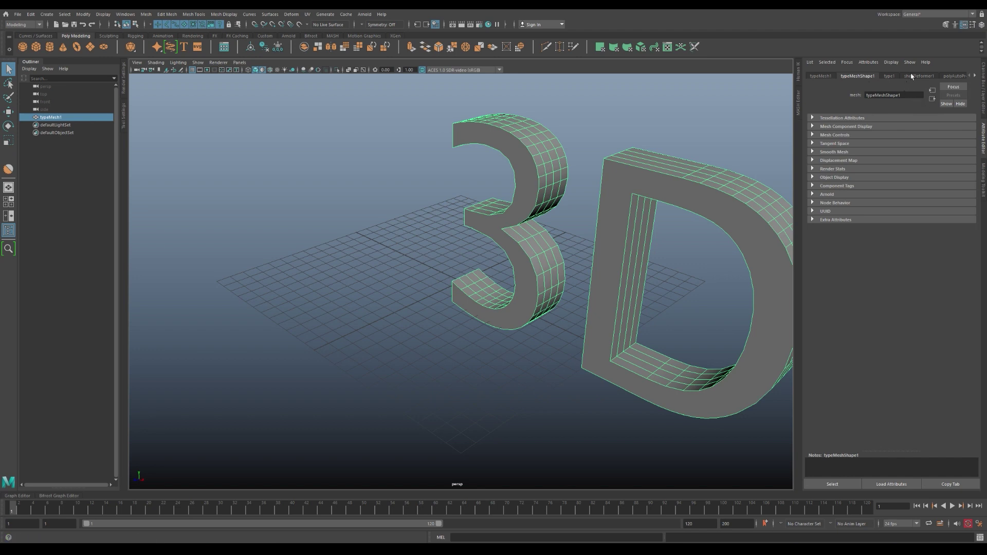
click(889, 76)
text(a)
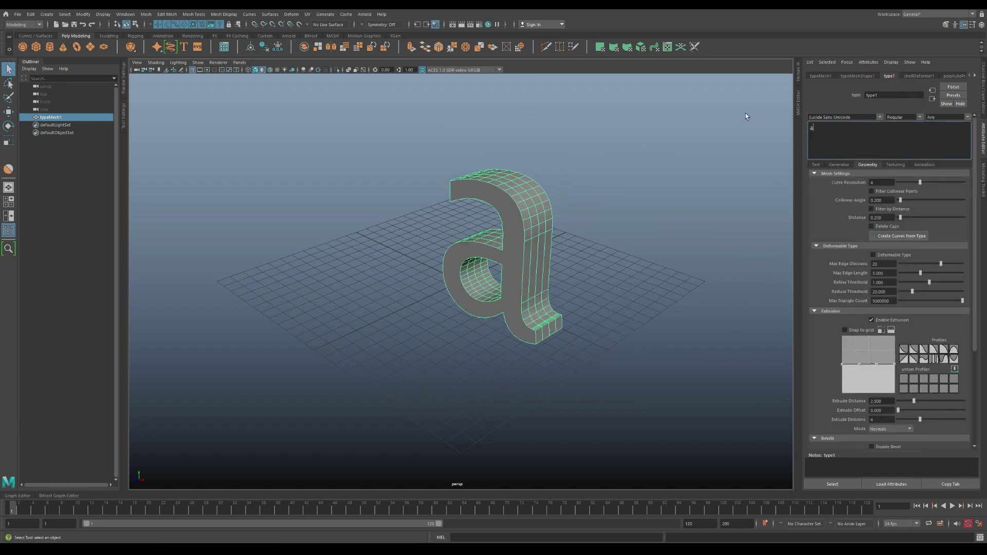
key(BackSpace)
text(□)
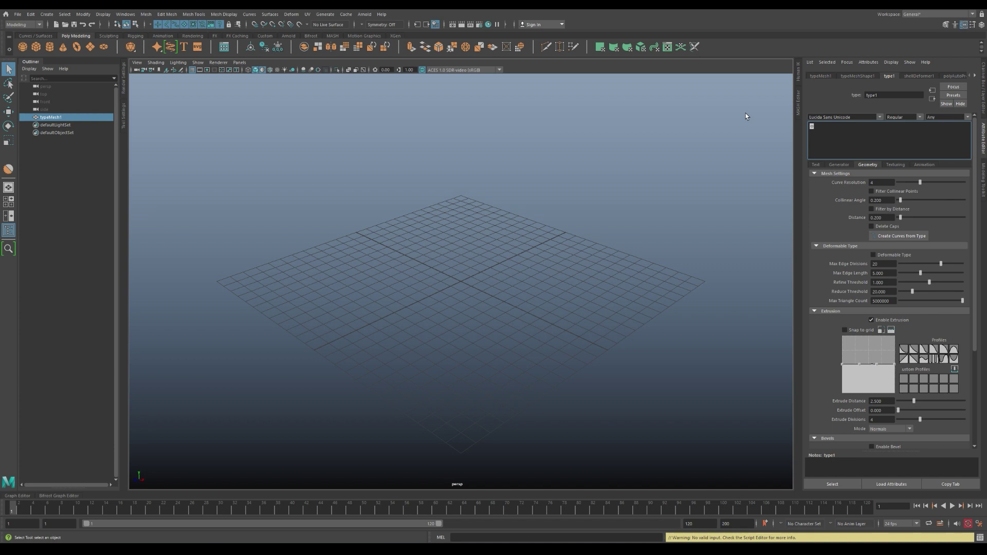
text(1)
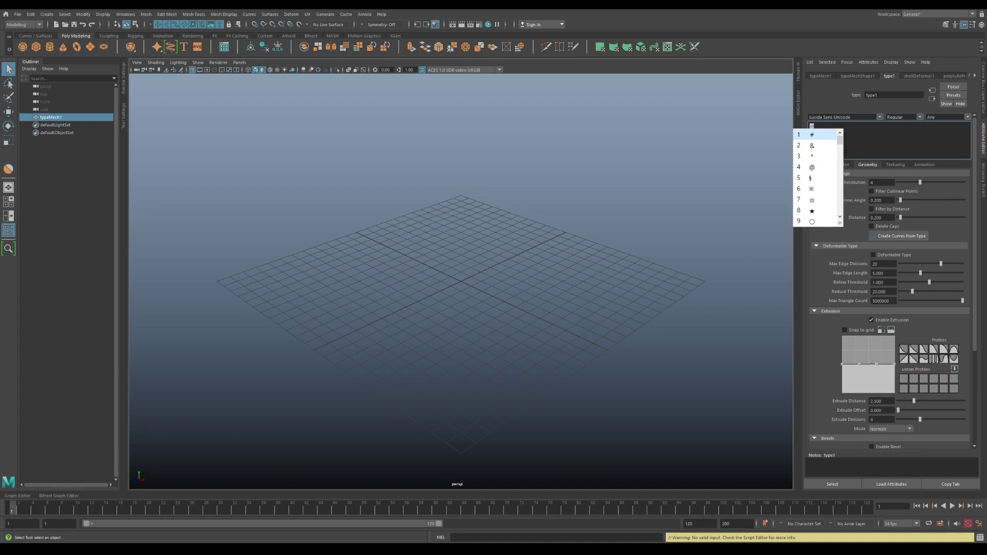
drag(839, 142, 842, 157)
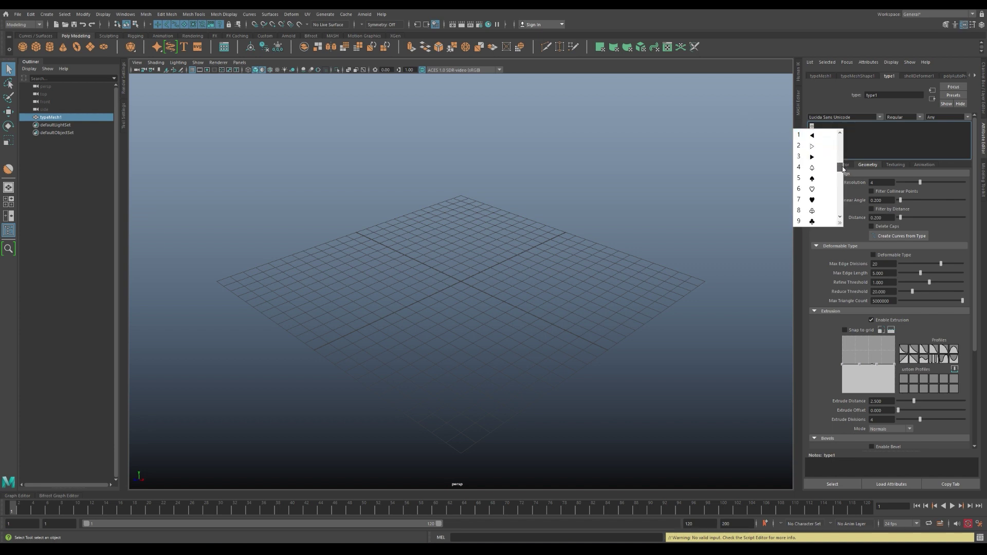
click(812, 199)
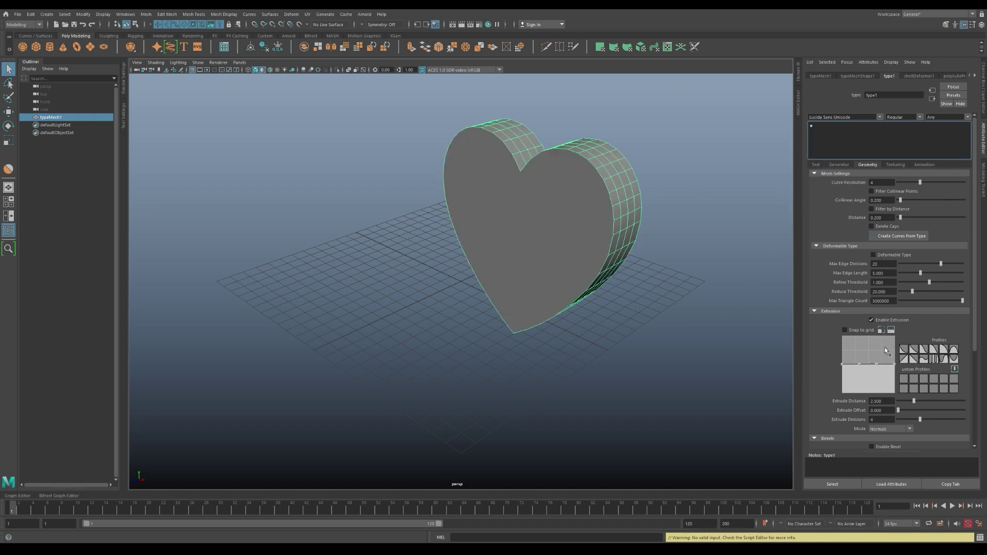
- Turn off extrusion, enable Deformable Type, and lower the Refine threshold on the heart
click(896, 320)
click(873, 255)
alt+drag(643, 247, 696, 247)
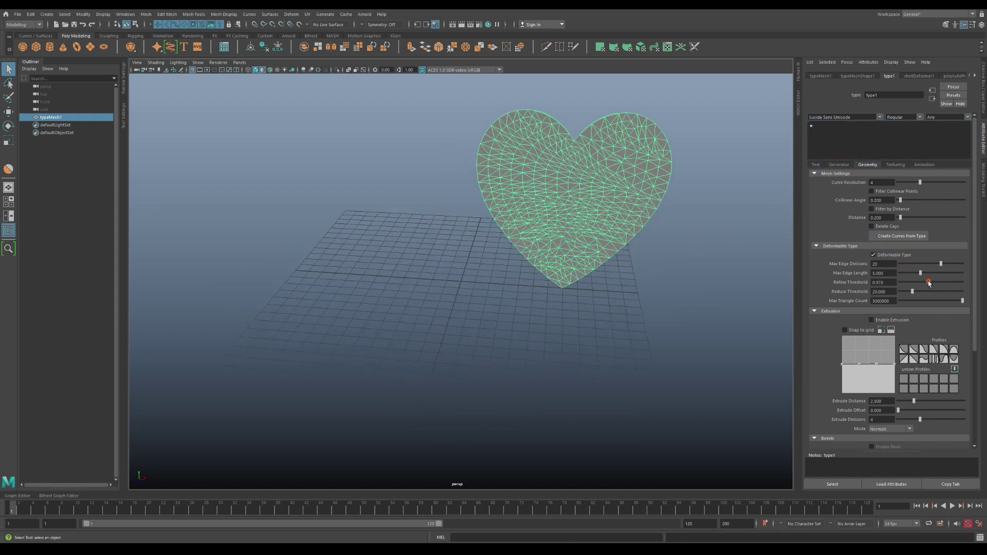
mouse_move(929, 283)
mouse_down()
mouse_move(918, 283)
mouse_move(929, 292)
mouse_up()
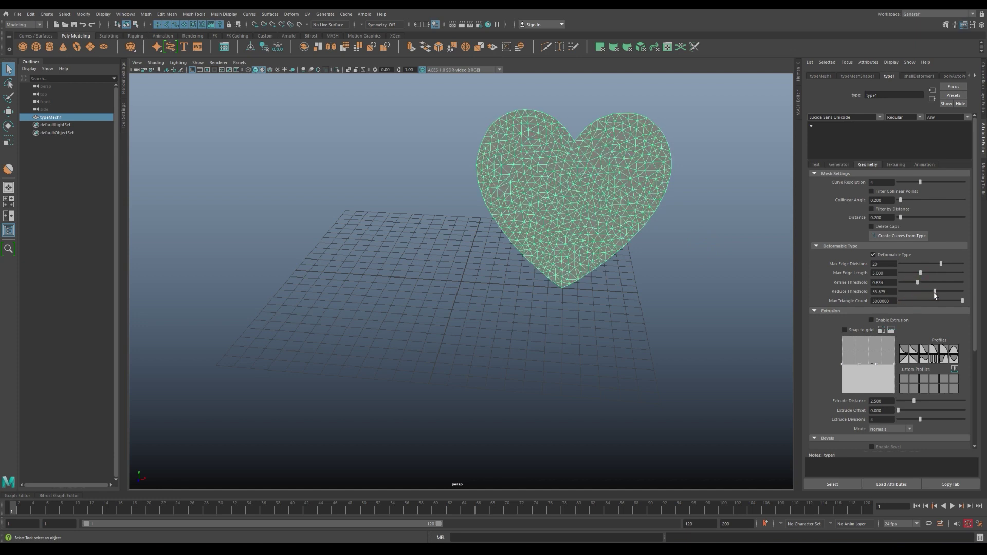
alt+drag(634, 228, 637, 249)
key(f)
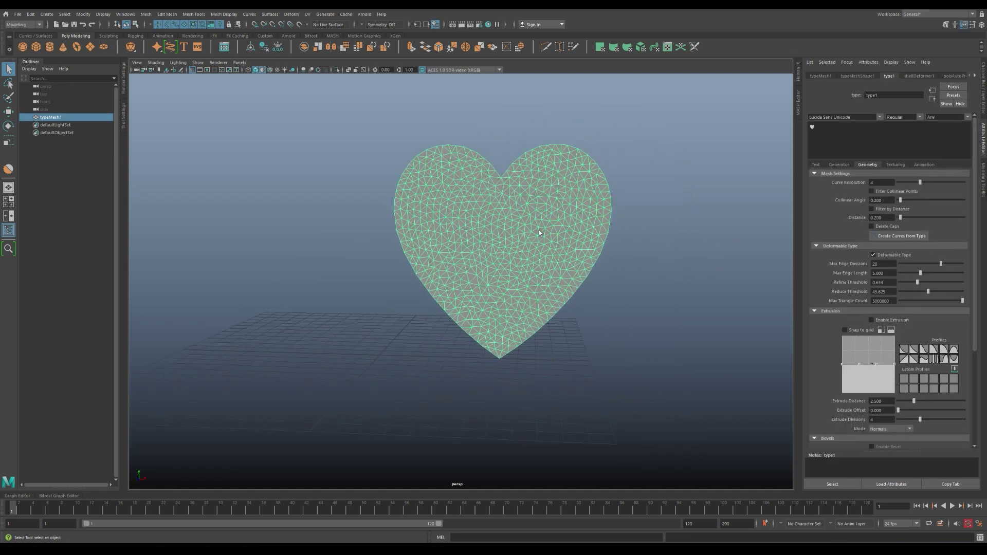
click(27, 16)
mouse_move(53, 106)
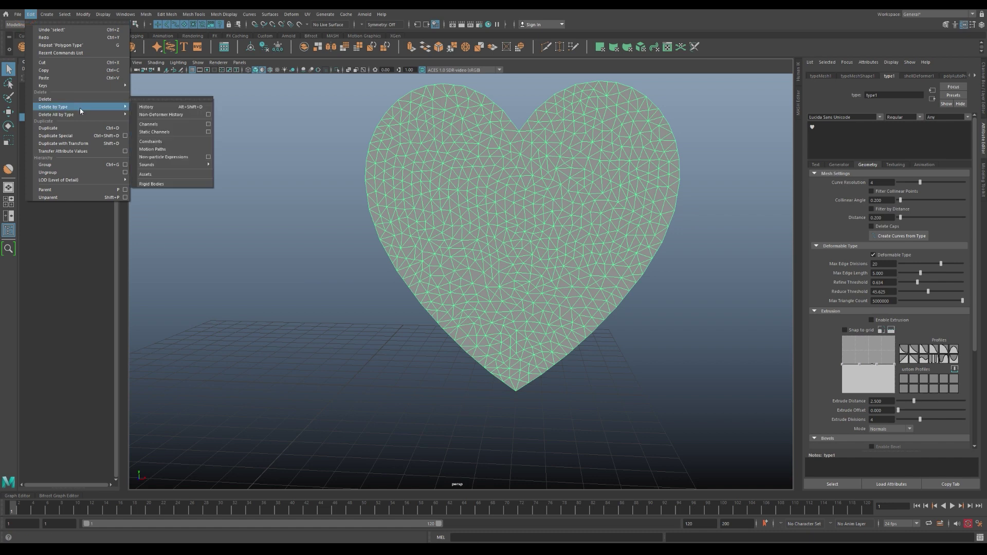
- Delete the heart's construction history and remesh it into denser triangles
click(157, 111)
click(319, 126)
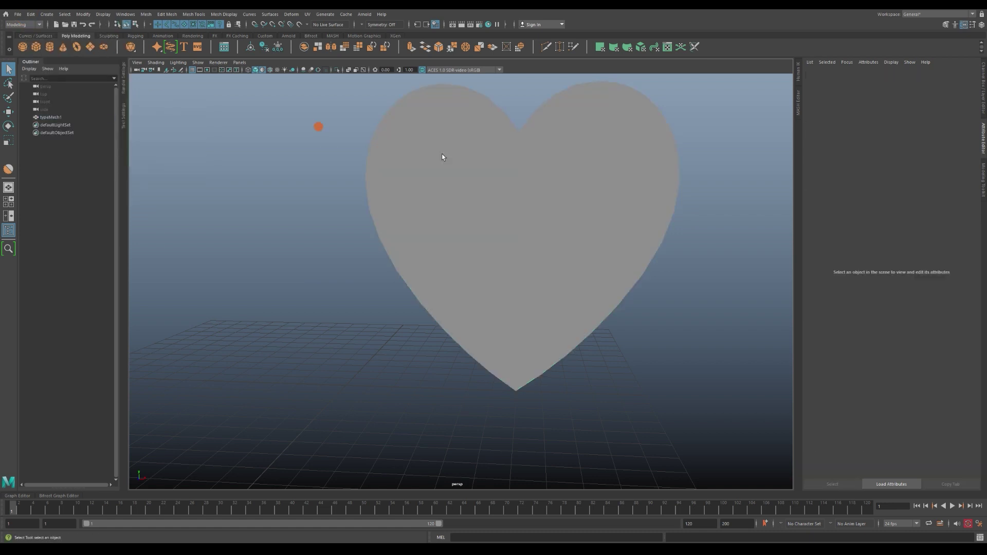
click(502, 164)
click(146, 16)
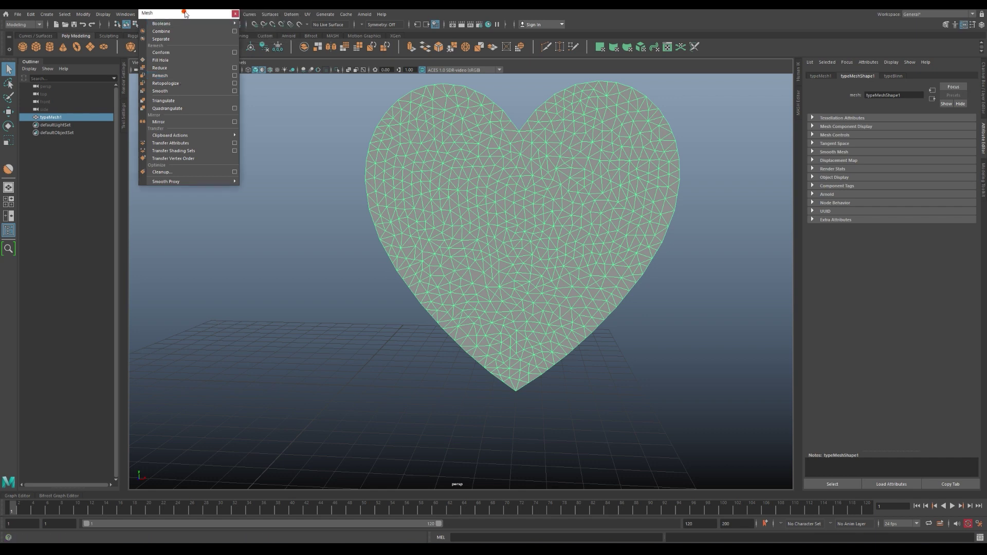
click(175, 76)
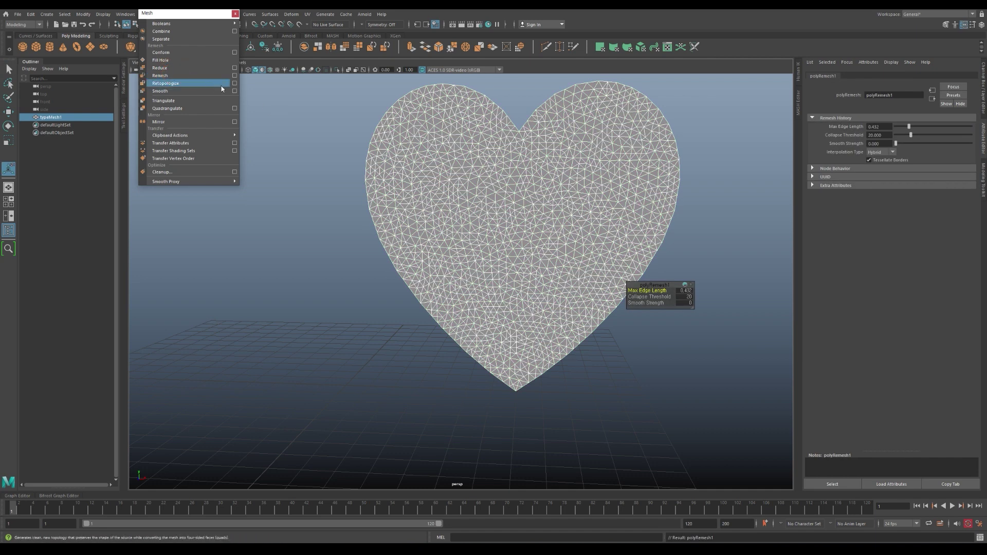
- Retopologize the heart into a clean quad mesh with a 200-face target
click(235, 84)
drag(726, 158, 780, 186)
click(840, 381)
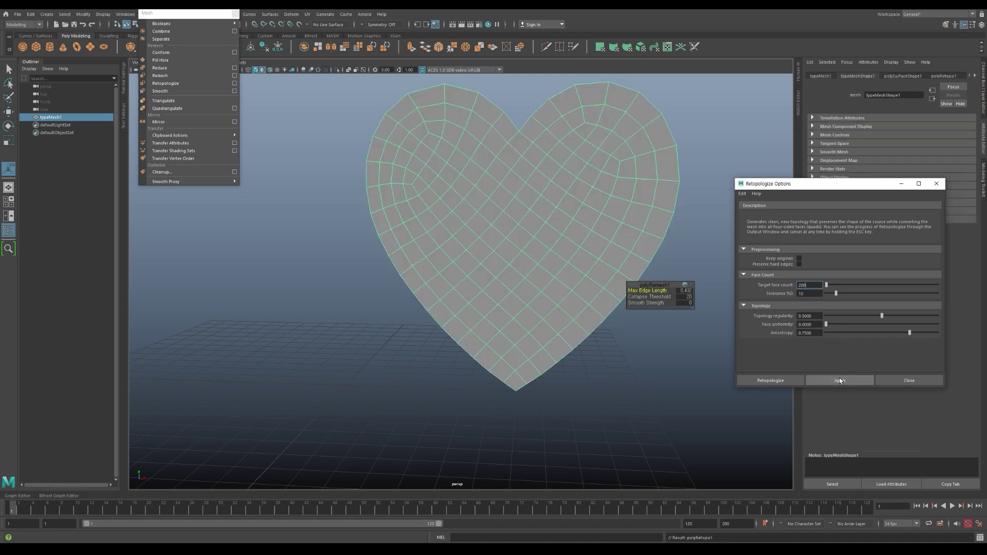
click(910, 383)
- Switch the heart to component mode, select a point, and open the Select Tool settings
mouse_move(532, 389)
alt+mouse_down()
mouse_move(594, 384)
mouse_move(522, 340)
alt+mouse_up()
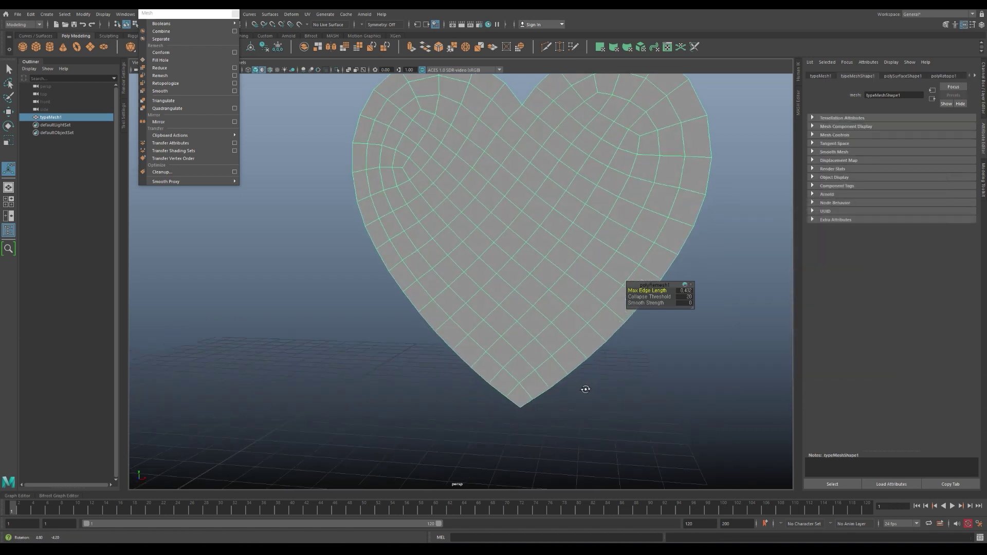
right_click(521, 212)
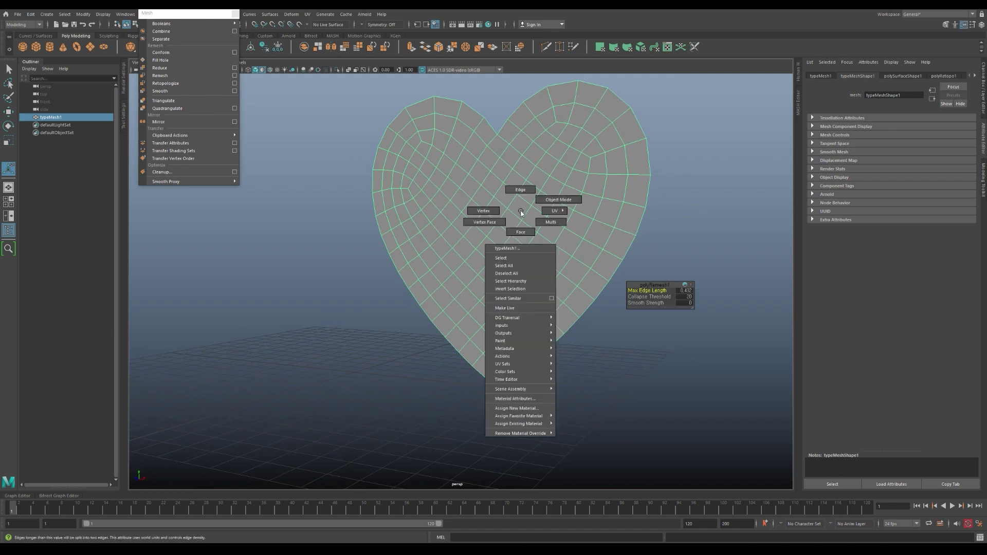
click(519, 189)
click(498, 124)
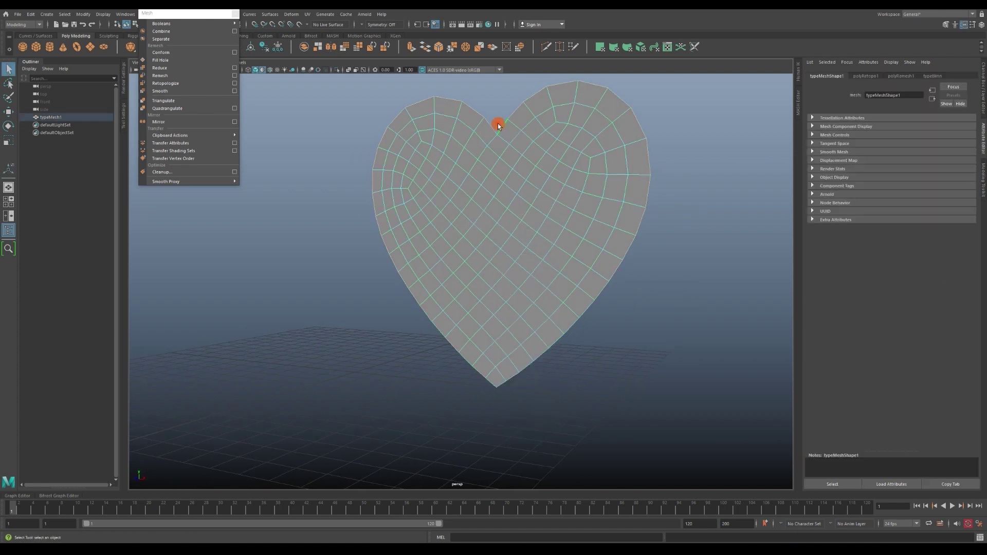
alt+drag(562, 171, 539, 239)
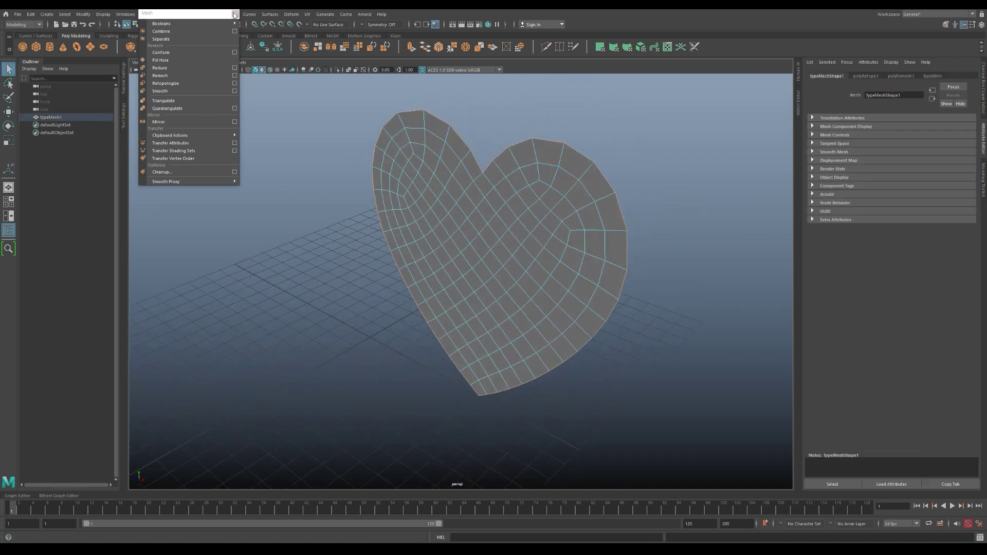
click(234, 15)
click(124, 120)
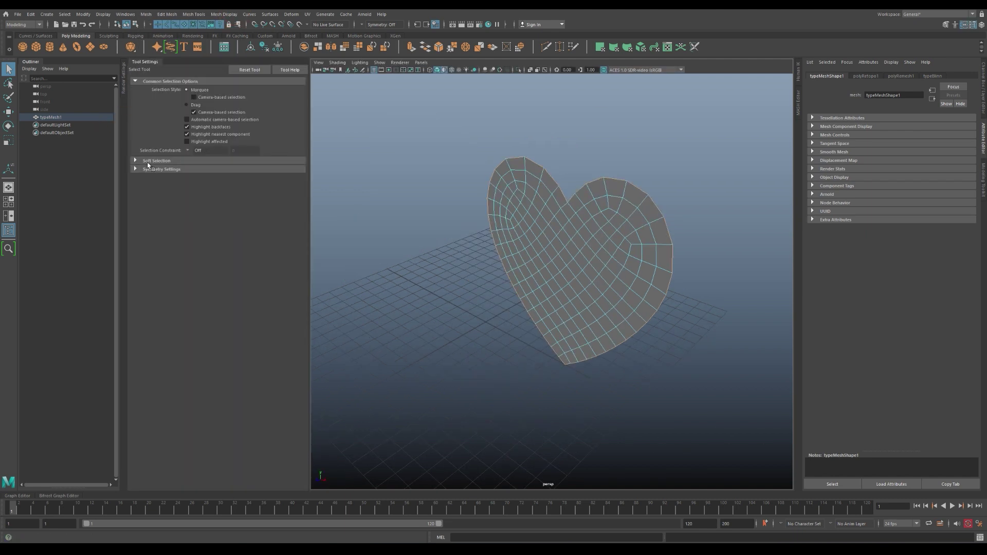
- Enable Soft Select with a wider falloff, pull vertices to puff up the heart, then reselect it
click(152, 161)
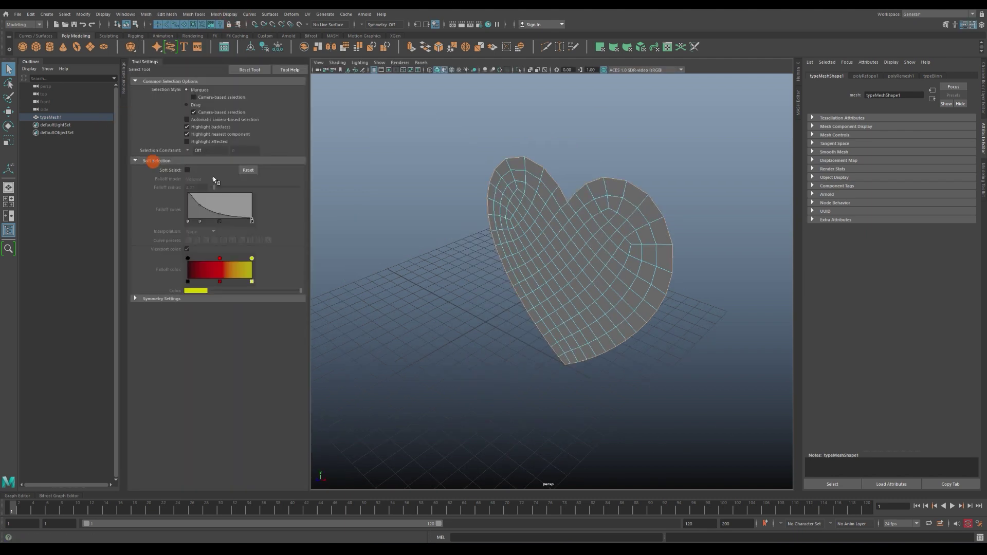
click(188, 171)
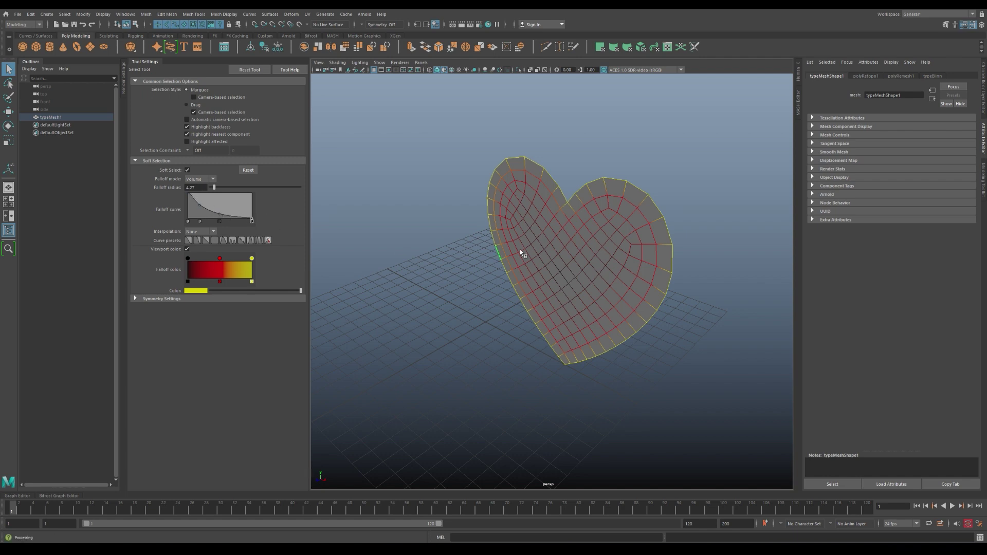
mouse_move(563, 252)
mouse_down()
mouse_move(569, 218)
mouse_move(521, 269)
mouse_move(634, 266)
mouse_move(648, 223)
mouse_move(702, 291)
mouse_move(611, 269)
mouse_move(591, 252)
mouse_move(659, 273)
mouse_move(648, 291)
mouse_move(611, 271)
mouse_up()
key(w)
key(F8)
click(652, 219)
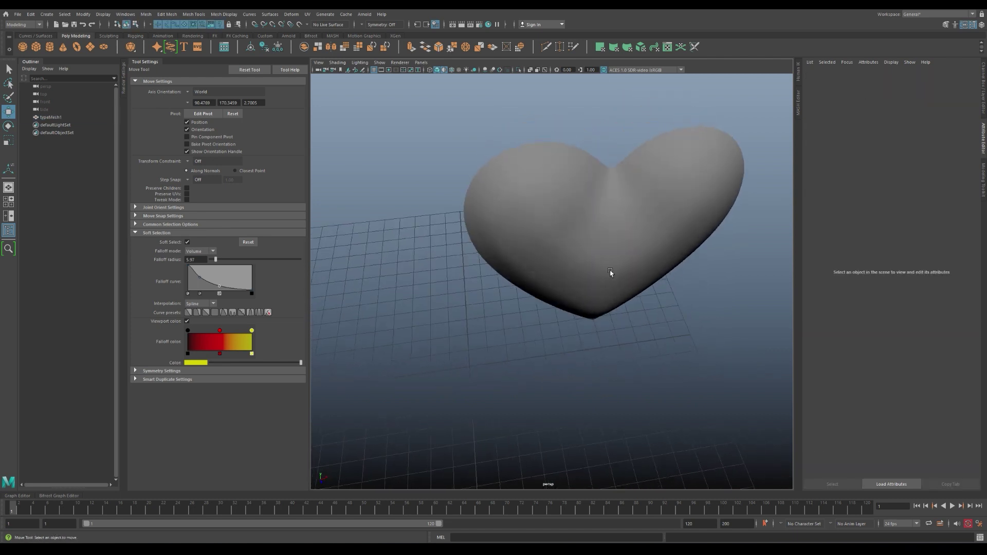
click(607, 257)
- Snap the heart's pivot to its top edge and move the pivot to the origin
key(space)
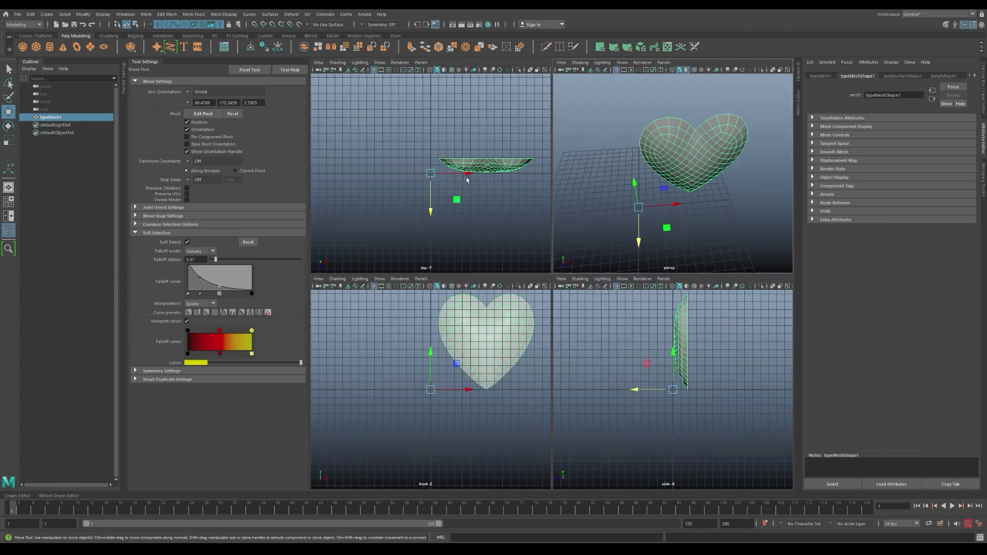
key(space)
key(d)
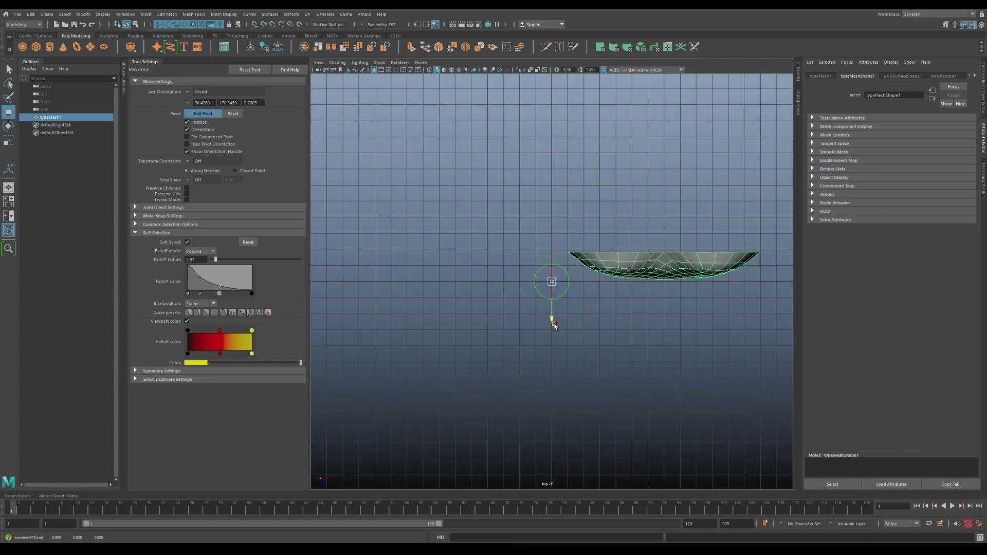
click(646, 253)
click(657, 251)
key(d)
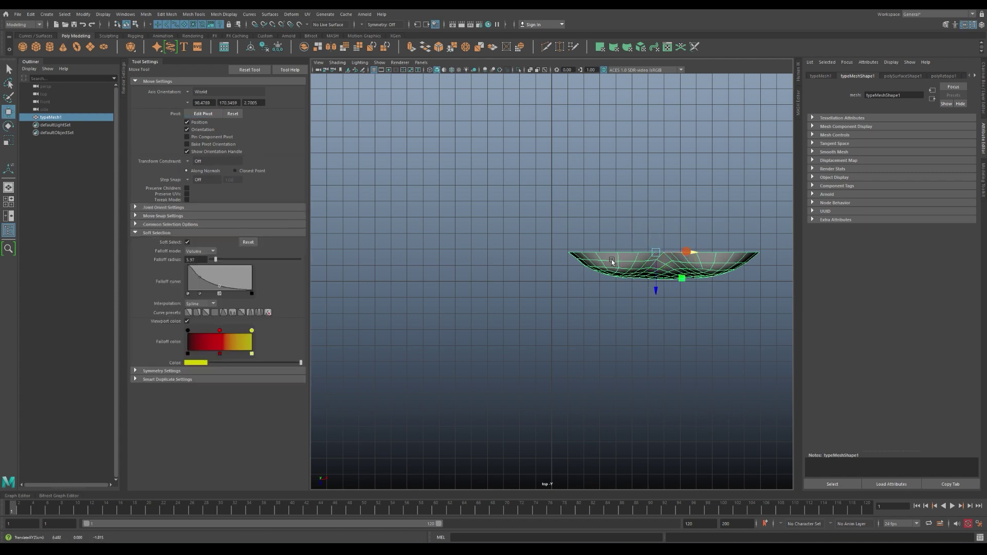
drag(685, 254, 553, 254)
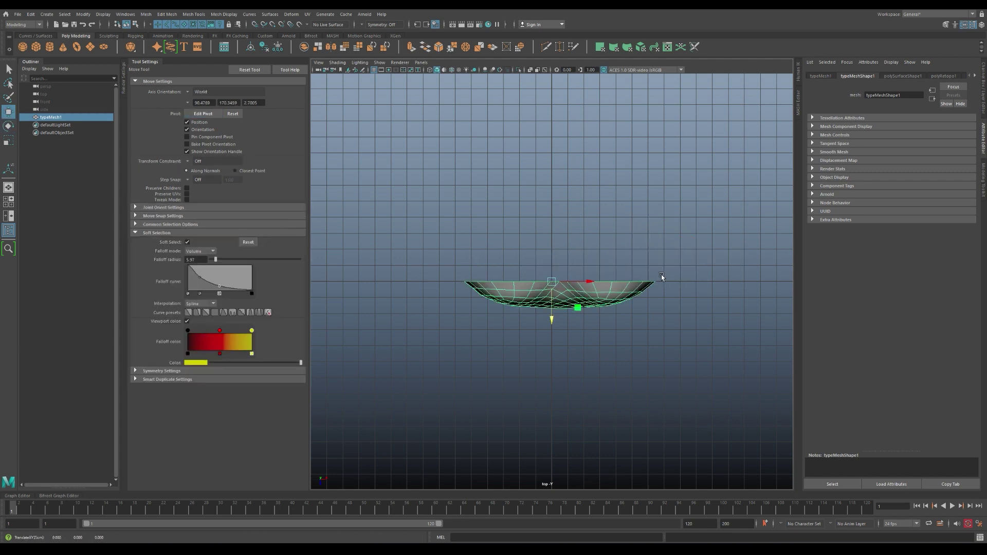
- Duplicate the heart, mirror the copy with Scale Z -1, and select both halves
key(space)
key(space)
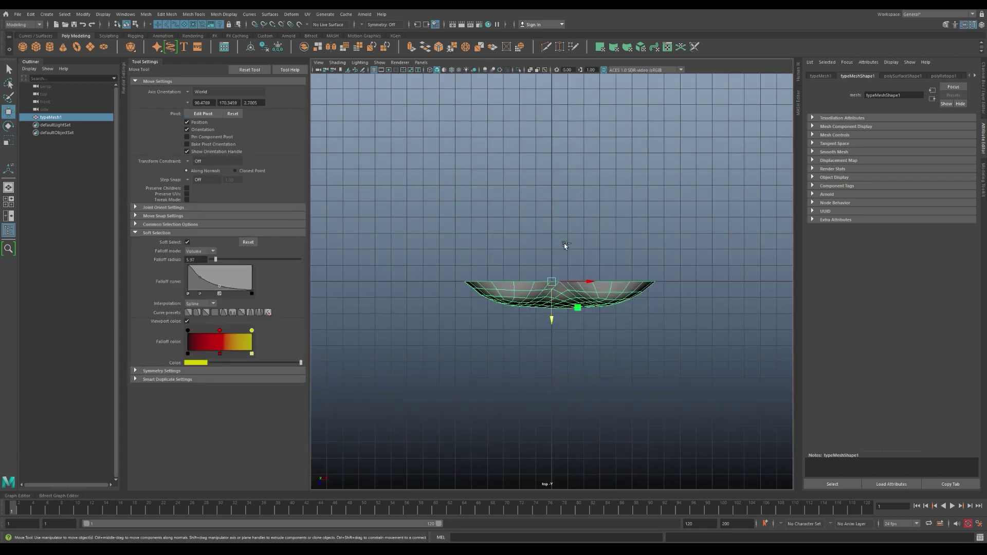
key(ctrl+a)
key(ctrl+d)
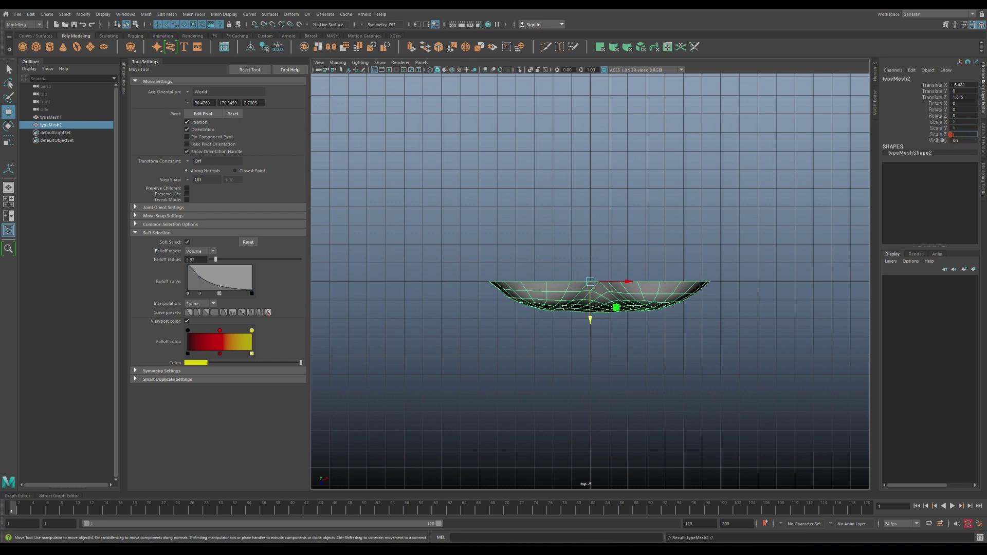
text(1)
key(Return)
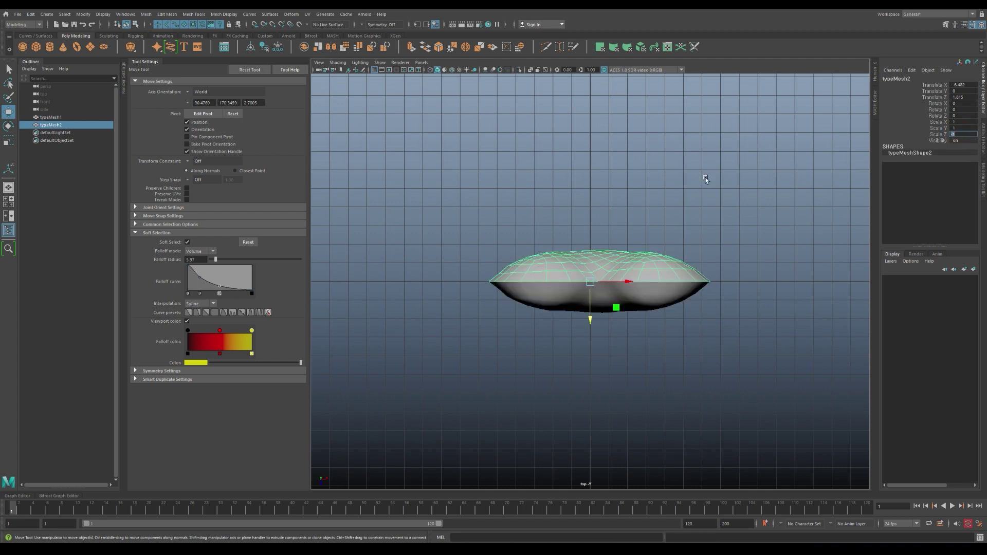
drag(706, 178, 643, 304)
key(space)
key(space)
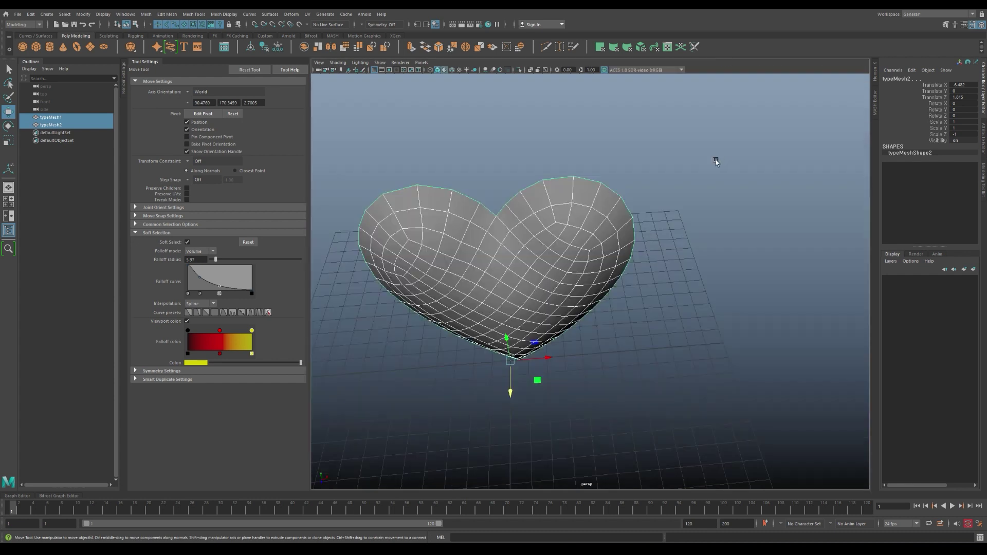
alt+drag(716, 162, 667, 196)
- Combine the two halves, merge the seam vertices, and delete the history
click(263, 34)
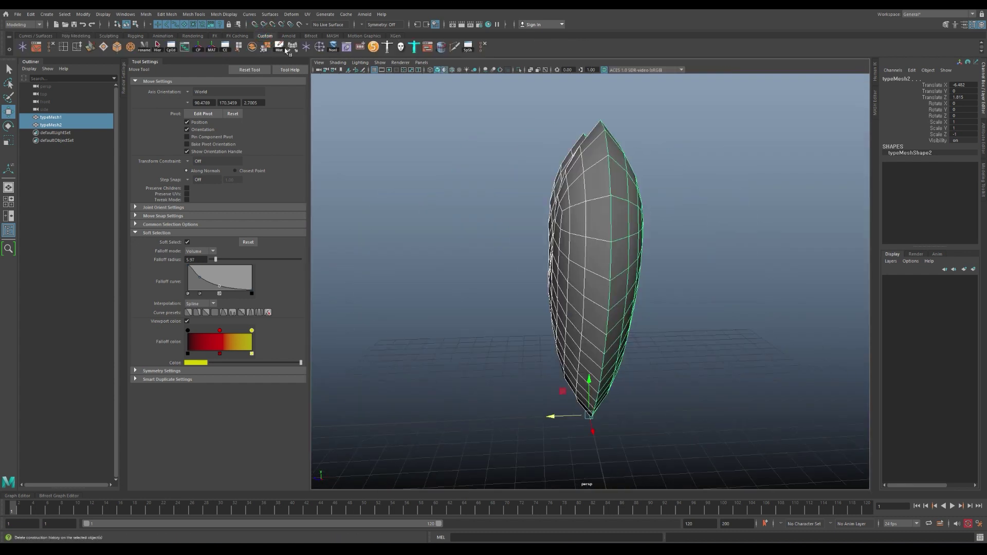
click(266, 47)
click(266, 47)
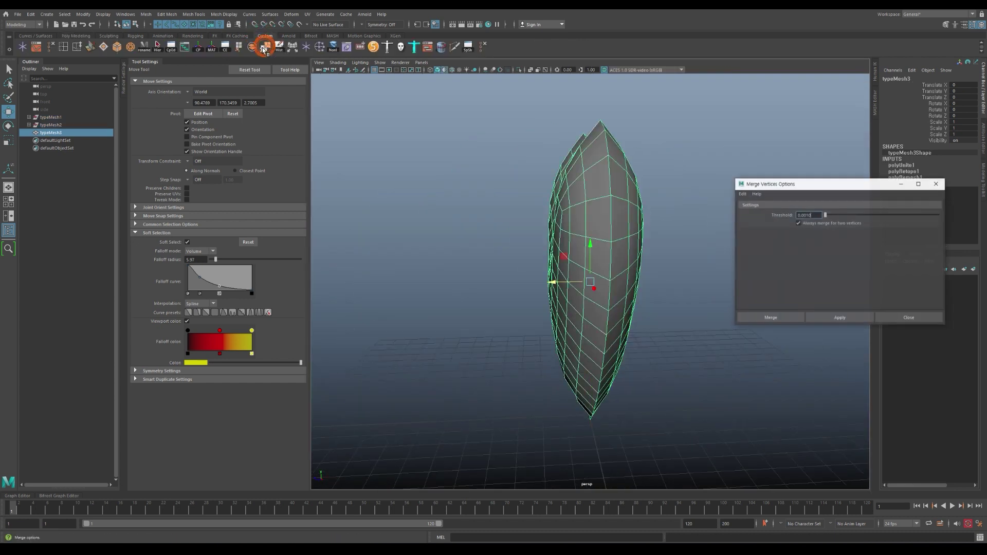
click(854, 316)
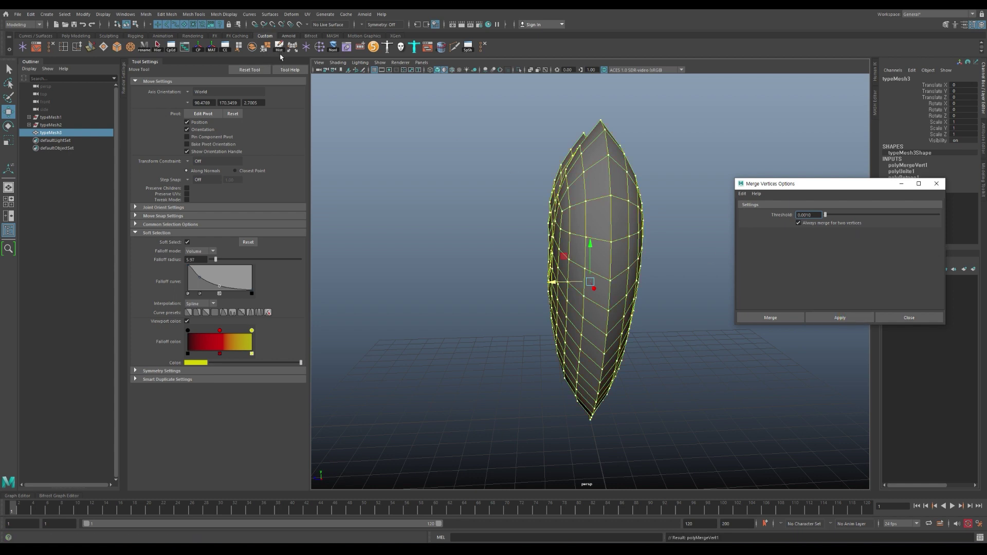
click(280, 49)
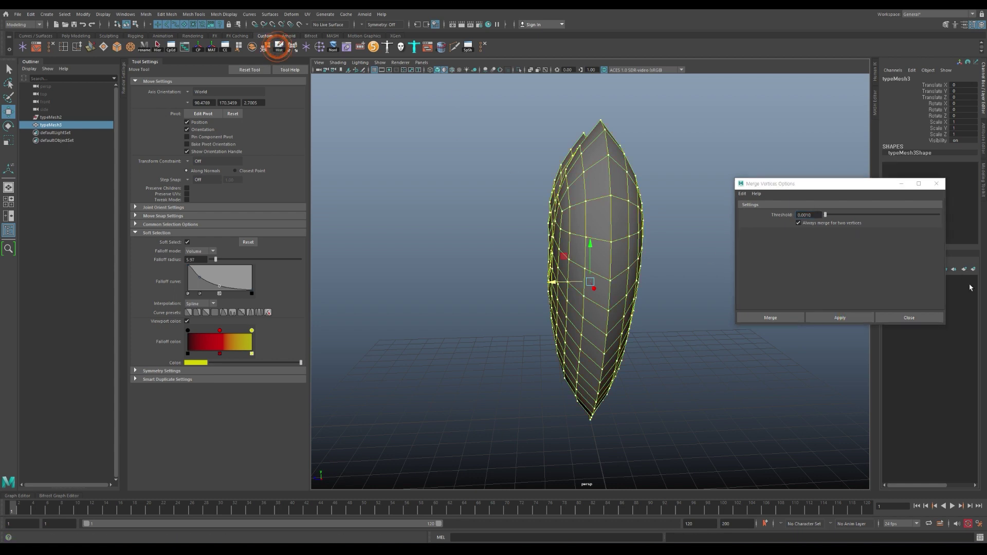
click(909, 317)
- Scale the heart along Z to 1.162 to deepen it
key(F8)
key(F8)
click(661, 221)
mouse_move(661, 220)
alt+mouse_down()
mouse_move(683, 239)
mouse_move(645, 228)
mouse_move(591, 246)
alt+mouse_up()
click(590, 247)
key(r)
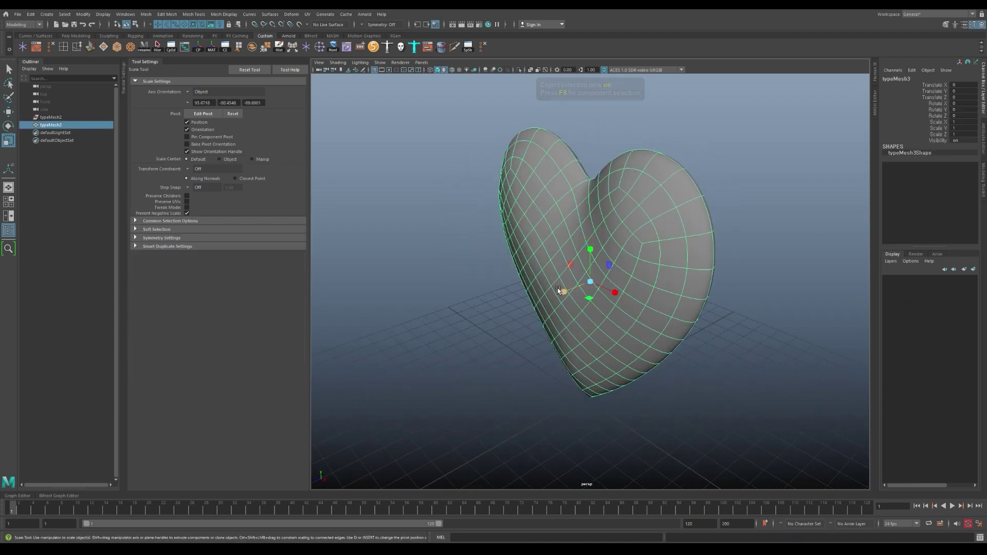
mouse_move(562, 288)
mouse_down()
mouse_move(556, 294)
mouse_move(690, 301)
mouse_move(762, 284)
mouse_move(604, 273)
mouse_move(798, 307)
mouse_move(694, 280)
mouse_up()
click(714, 265)
- Rebuild the heart as a single mesh and smooth it with Mesh > Smooth
click(695, 280)
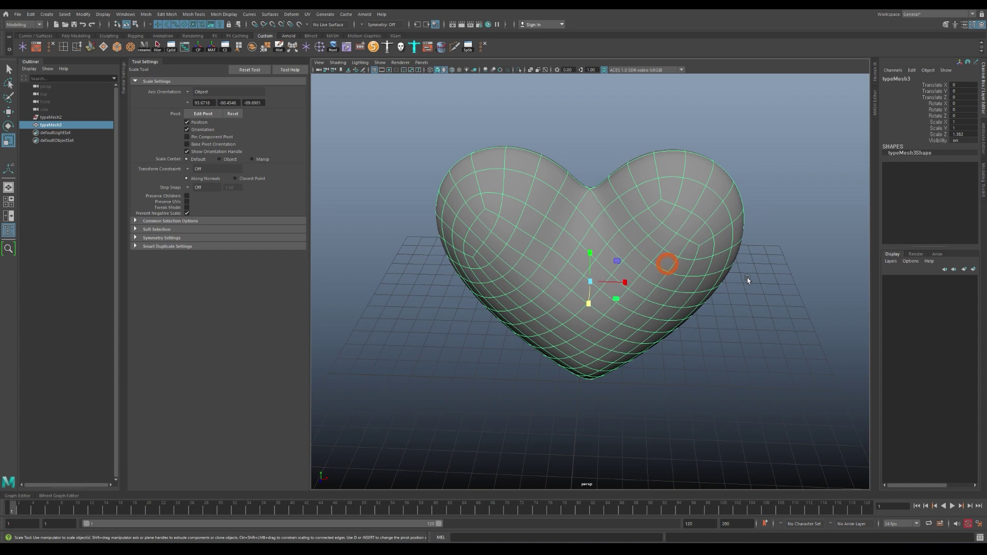
click(146, 14)
click(165, 92)
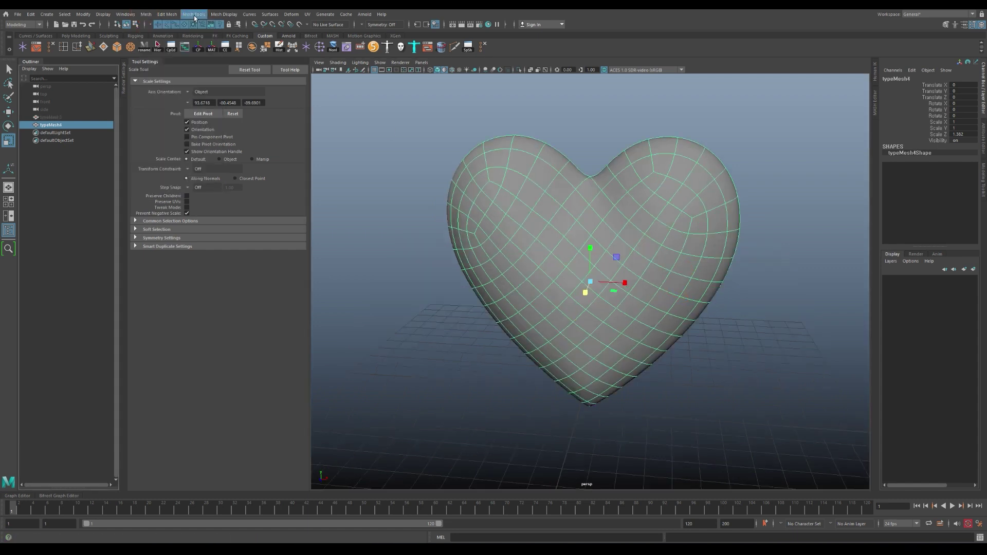
click(152, 16)
click(173, 104)
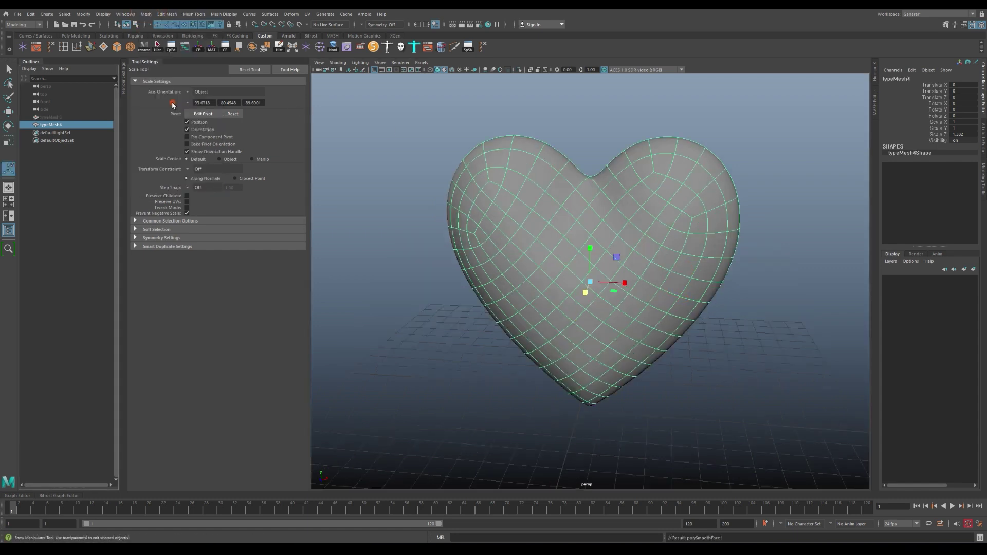
click(611, 110)
- Apply Mesh > Retopologize to the smoothed heart
alt+drag(750, 237, 688, 230)
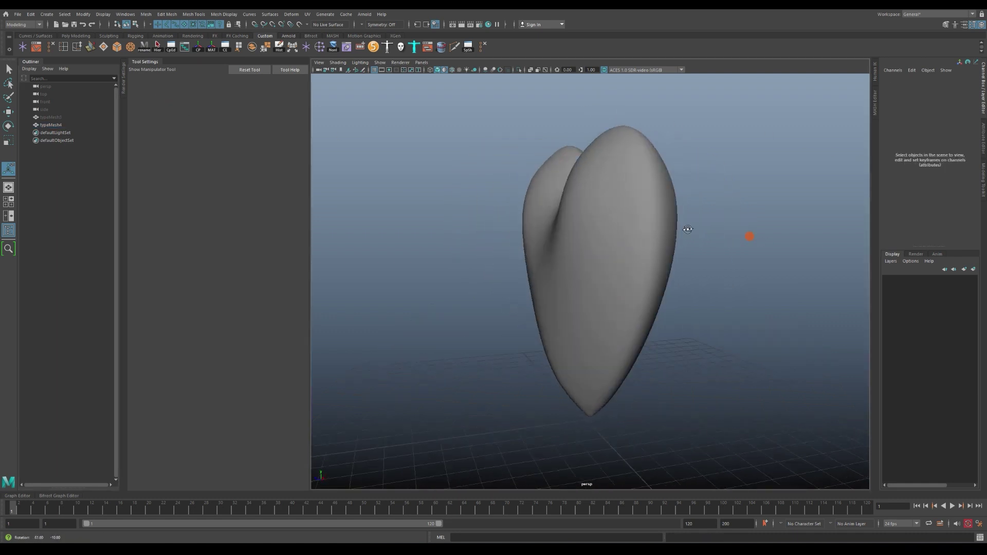
click(688, 230)
click(152, 16)
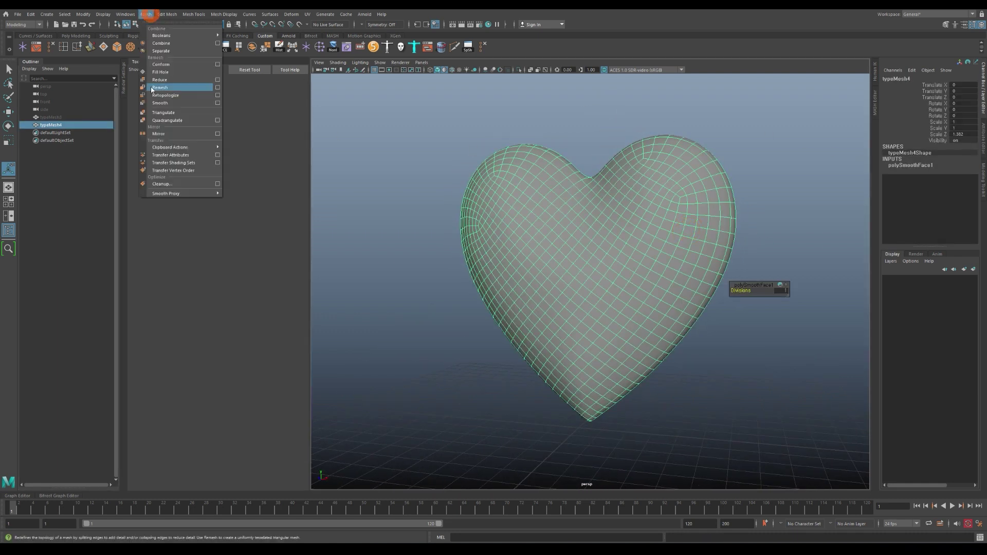
click(165, 95)
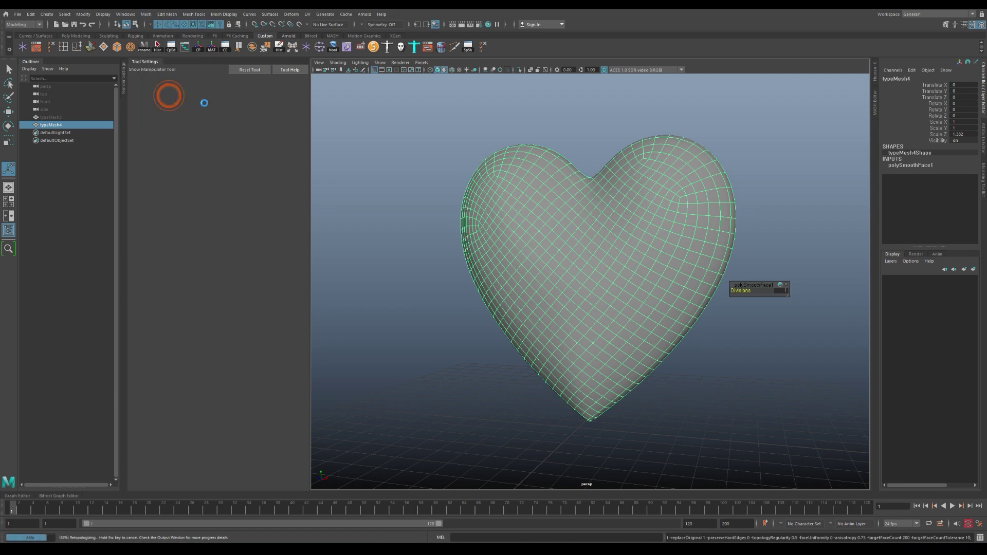
mouse_move(691, 191)
alt+mouse_down()
mouse_move(655, 177)
mouse_move(665, 182)
alt+mouse_up()
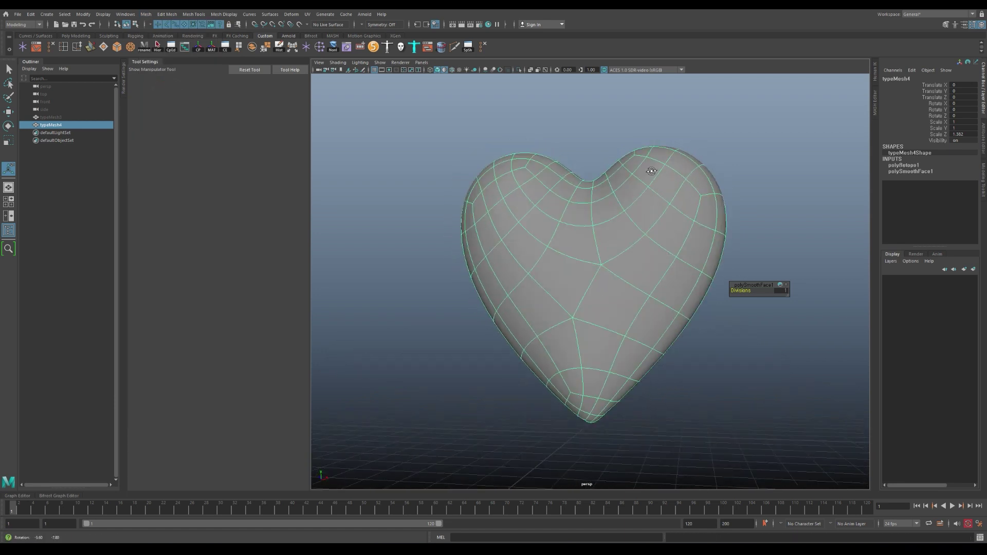
click(708, 121)
- Set polyRetopo1's Target Face Count to 400
mouse_move(756, 192)
alt+mouse_down()
mouse_move(697, 196)
mouse_move(749, 211)
mouse_move(701, 216)
mouse_move(741, 214)
alt+mouse_up()
click(653, 205)
click(918, 165)
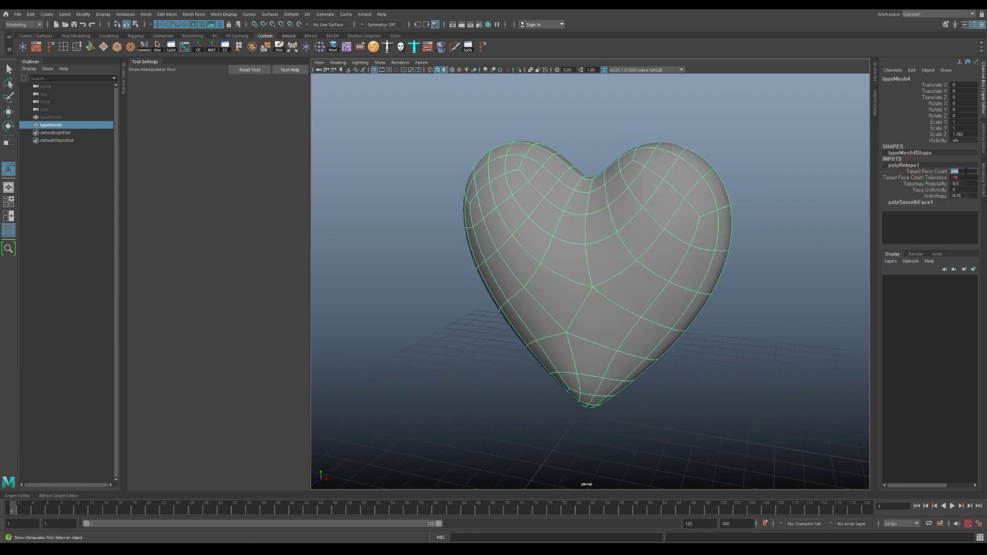
key(Return)
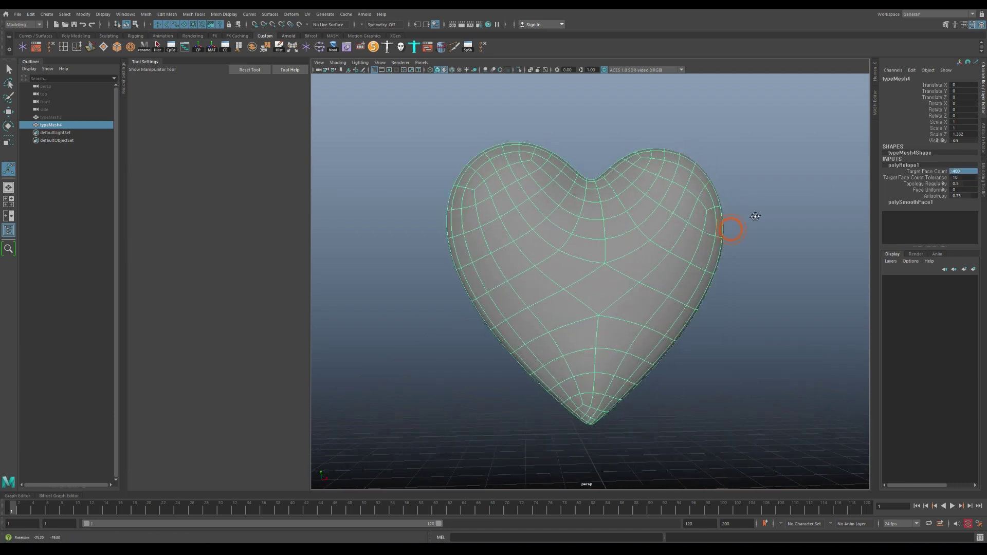
click(734, 223)
mouse_move(765, 249)
alt+mouse_down()
mouse_move(569, 250)
mouse_move(578, 218)
mouse_move(741, 260)
mouse_move(740, 287)
mouse_move(690, 258)
alt+mouse_up()
- Select the heart and centre its pivot with Modify > Center Pivot
click(690, 258)
mouse_move(910, 166)
alt+mouse_down()
mouse_move(725, 194)
mouse_move(767, 261)
alt+mouse_up()
click(722, 293)
alt+drag(723, 293, 668, 294)
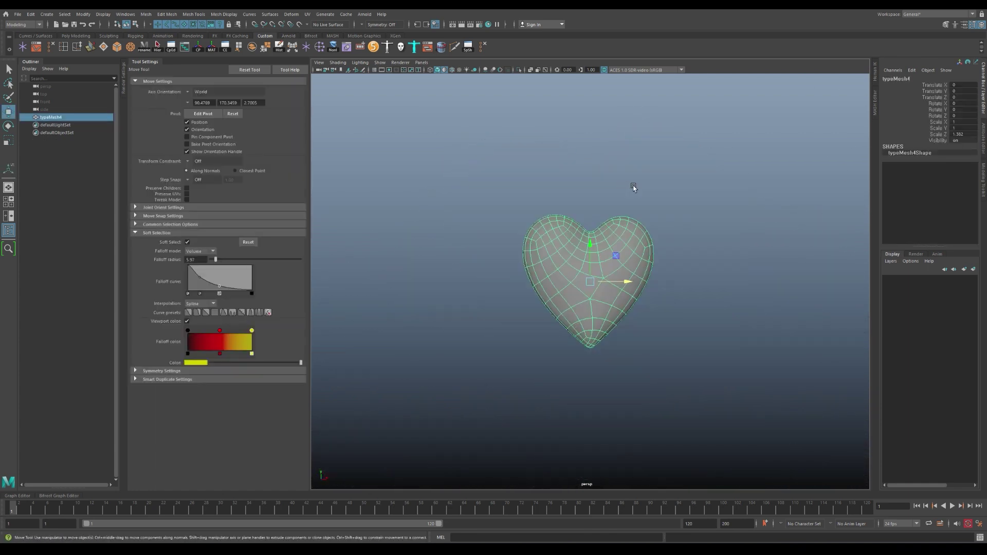
click(635, 184)
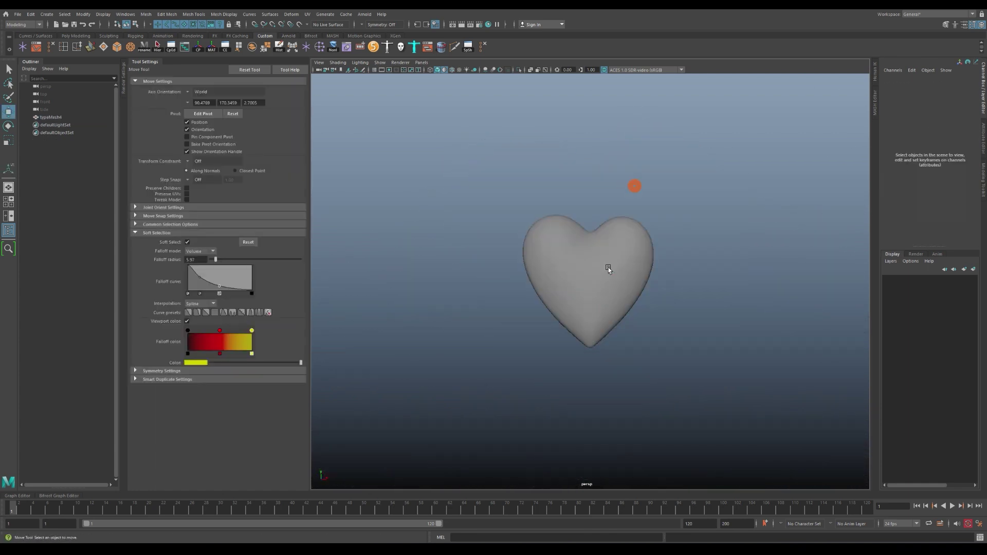
click(609, 267)
key(space)
key(space)
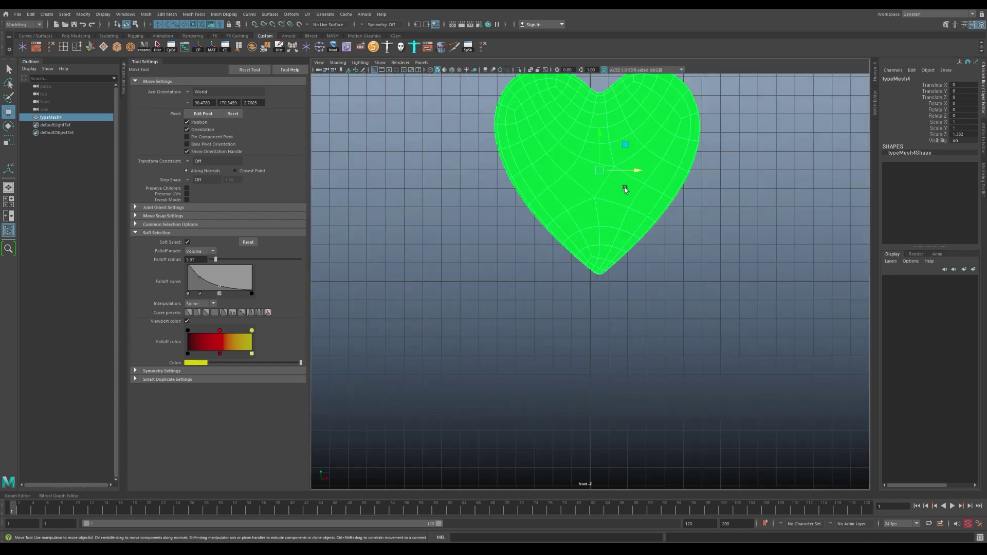
click(81, 14)
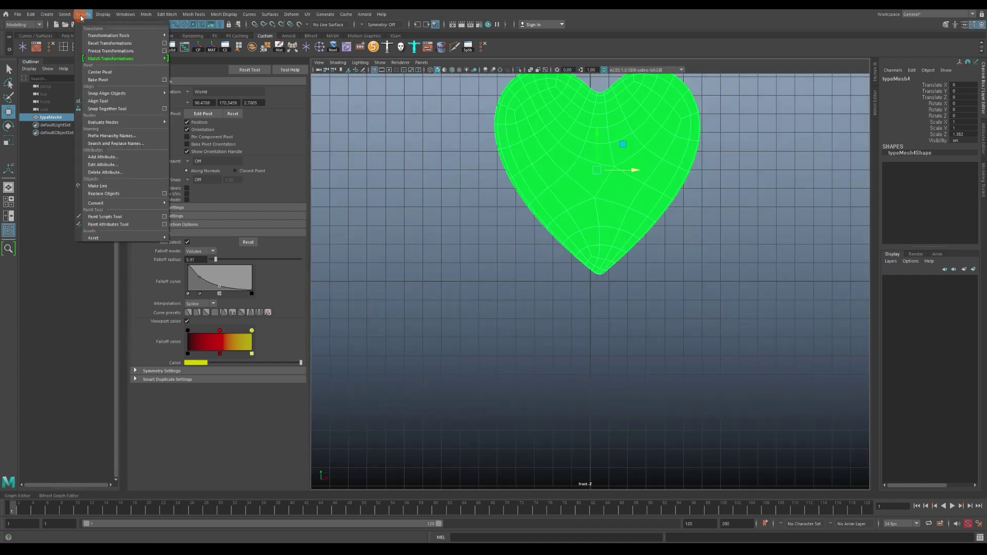
click(111, 72)
- Move the heart with the Move tool so it sits centred in the scene
click(816, 236)
click(632, 199)
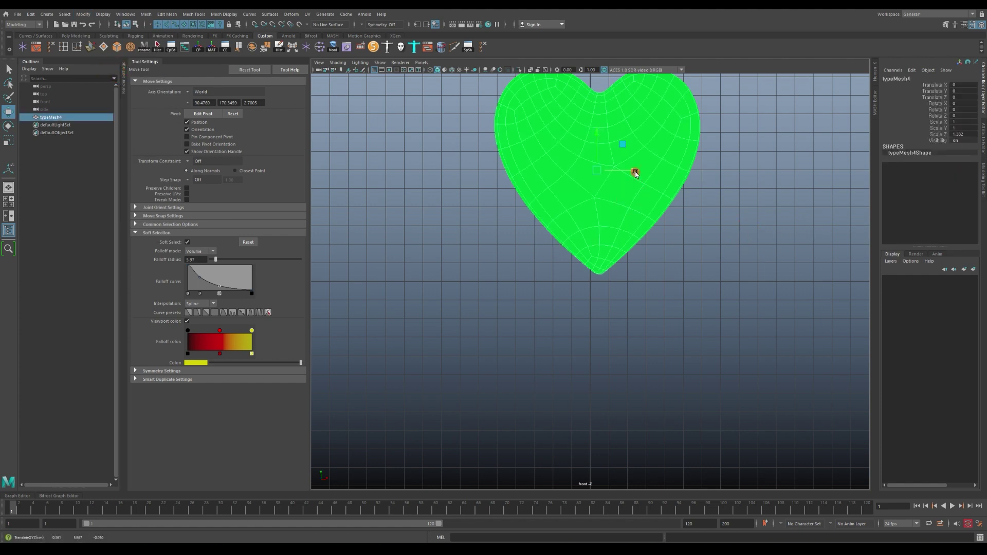
drag(635, 169, 602, 303)
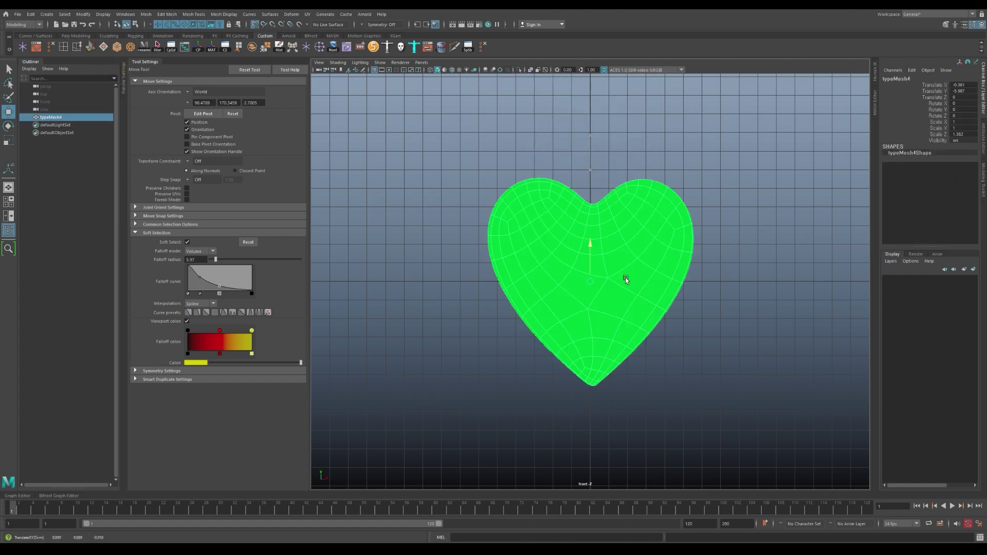
key(space)
- Change the perspective view's shading and float the Hypershade beside the viewport
key(space)
scroll(644, 245, down, 2)
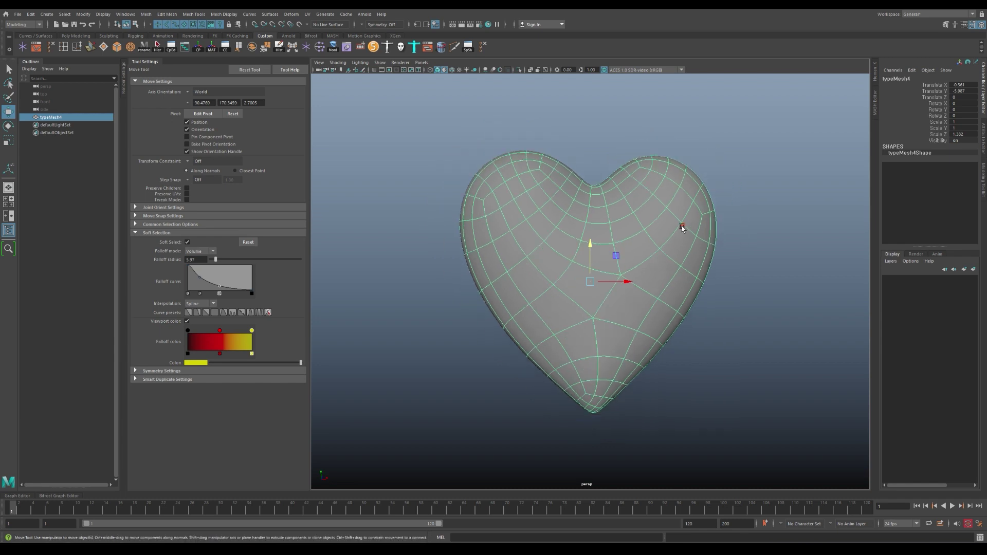
alt+drag(683, 225, 441, 155)
key(space)
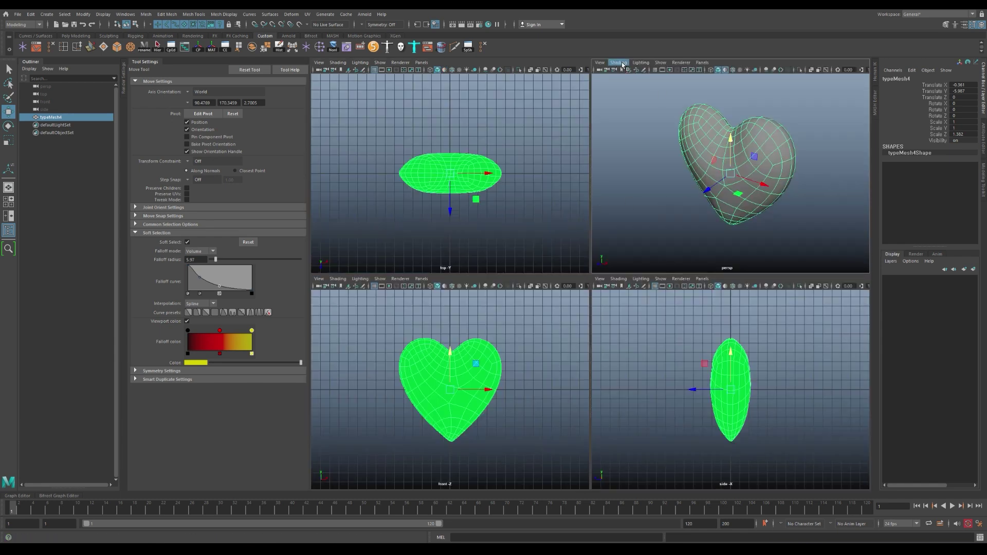
click(617, 63)
click(644, 122)
key(space)
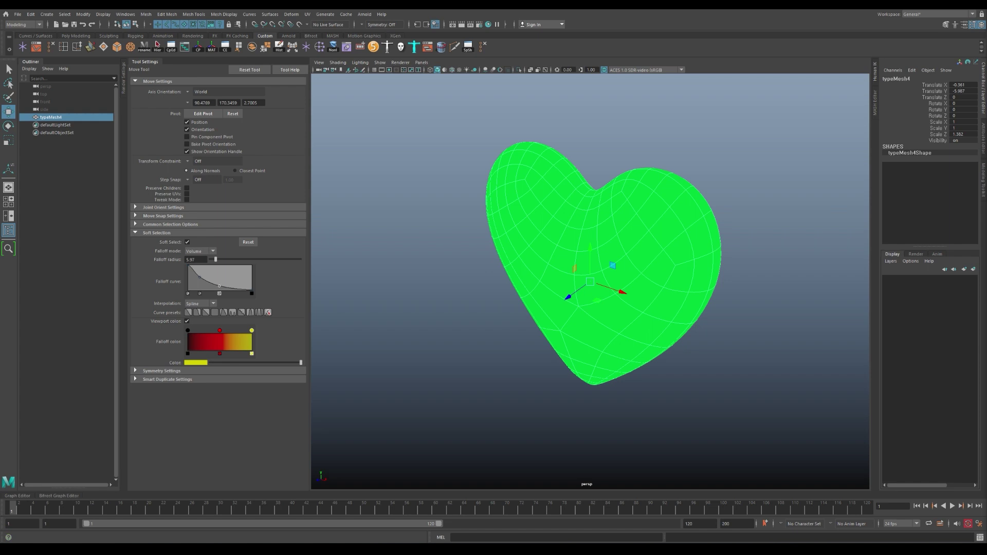
drag(913, 143, 482, 155)
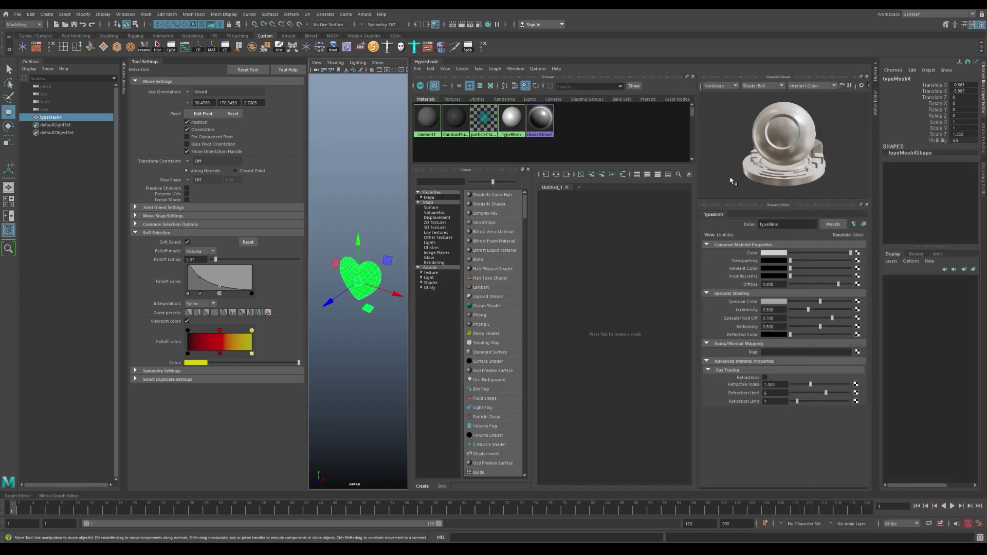
- Create an aiStandardSurface material and assign it to the heart
click(144, 63)
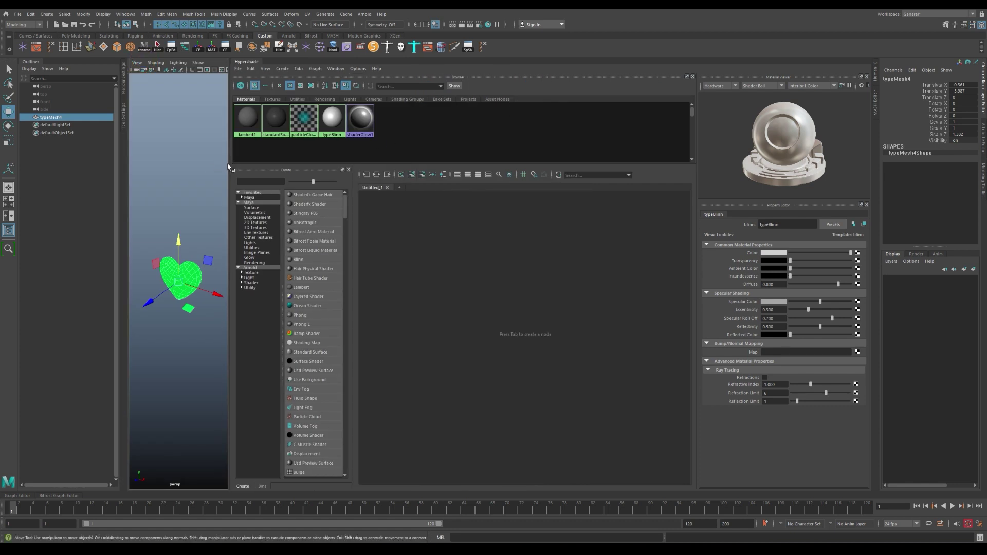
drag(228, 166, 510, 166)
alt+drag(375, 232, 388, 237)
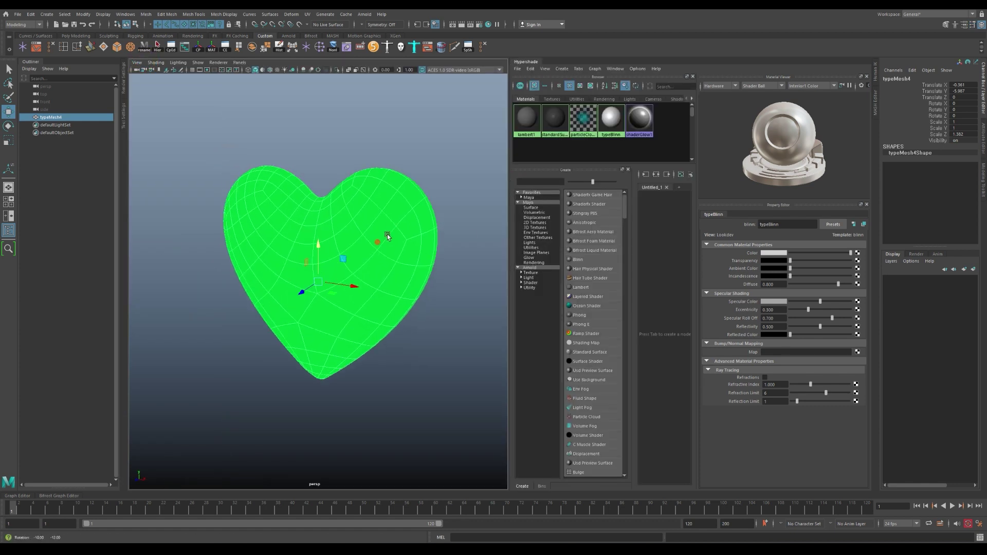
click(530, 283)
click(603, 325)
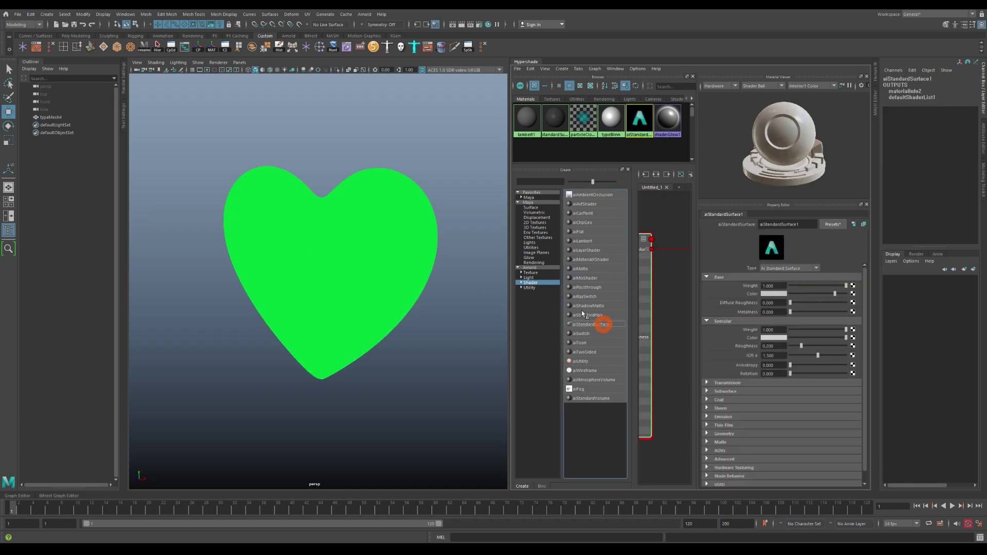
click(364, 242)
right_click(637, 120)
click(636, 96)
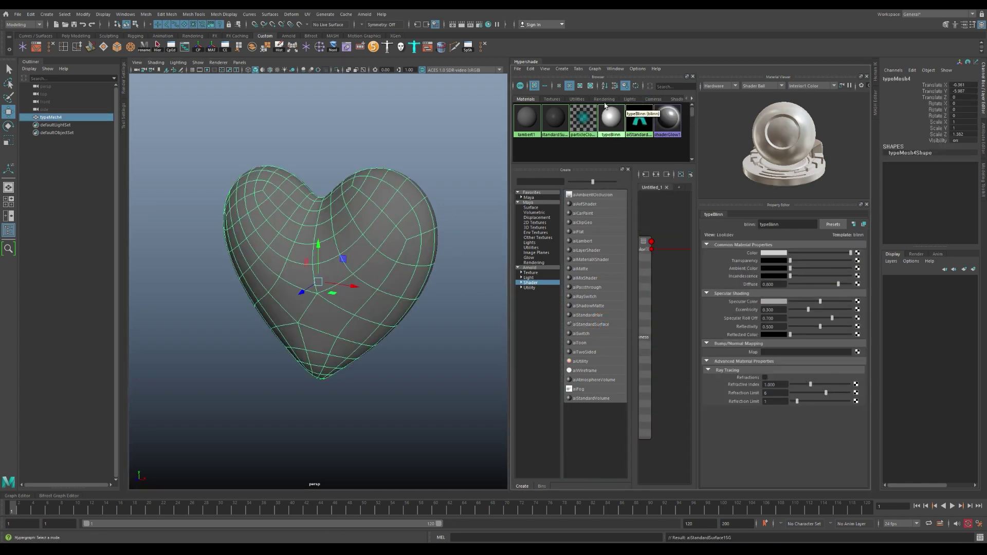
- Delete the duplicate typeBlinn shading network and rename typeMesh4 to HeartGeo
click(531, 69)
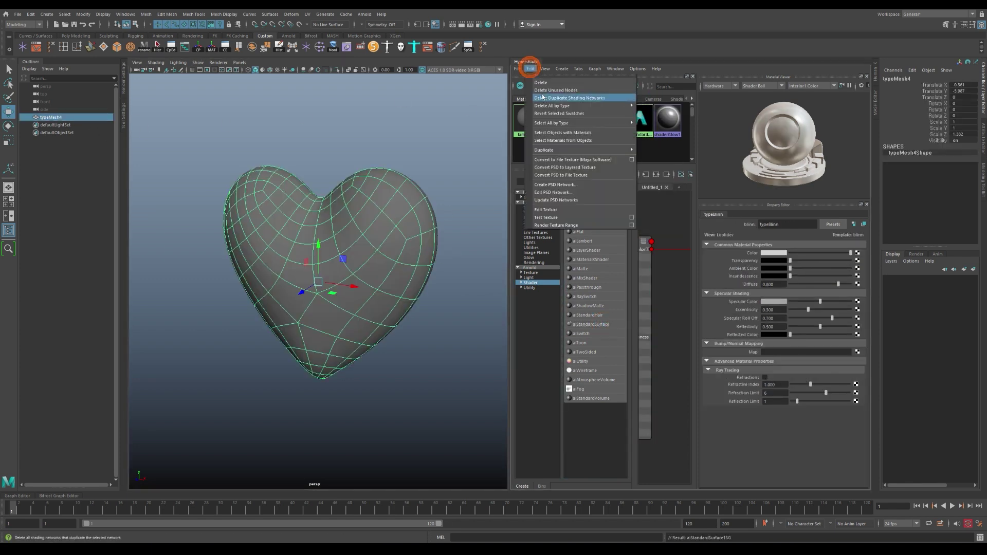
click(47, 117)
double_click(47, 117)
text(HeartGeo)
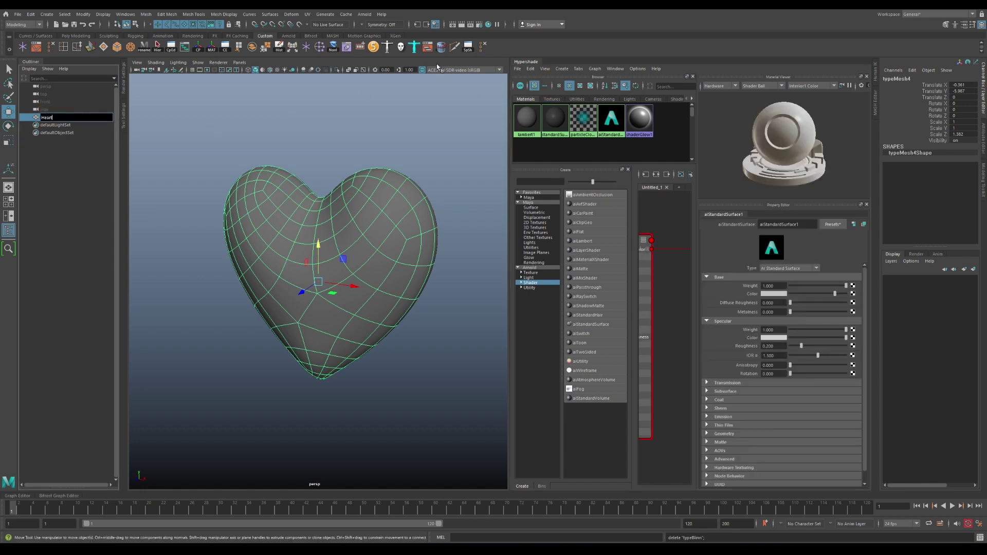
key(Return)
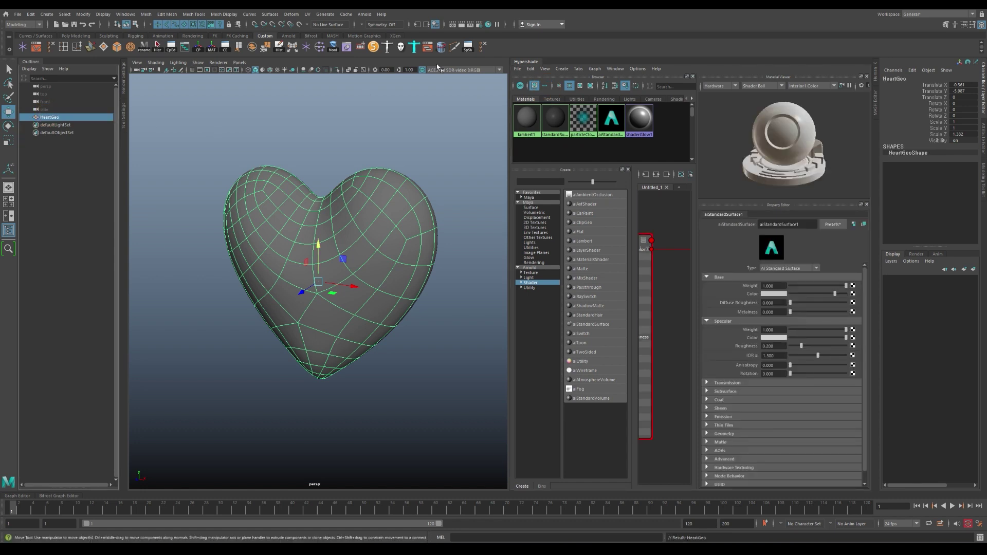
- Duplicate HeartGeo and name the copy HeartGeo_Blend
key(ctrl+d)
double_click(50, 125)
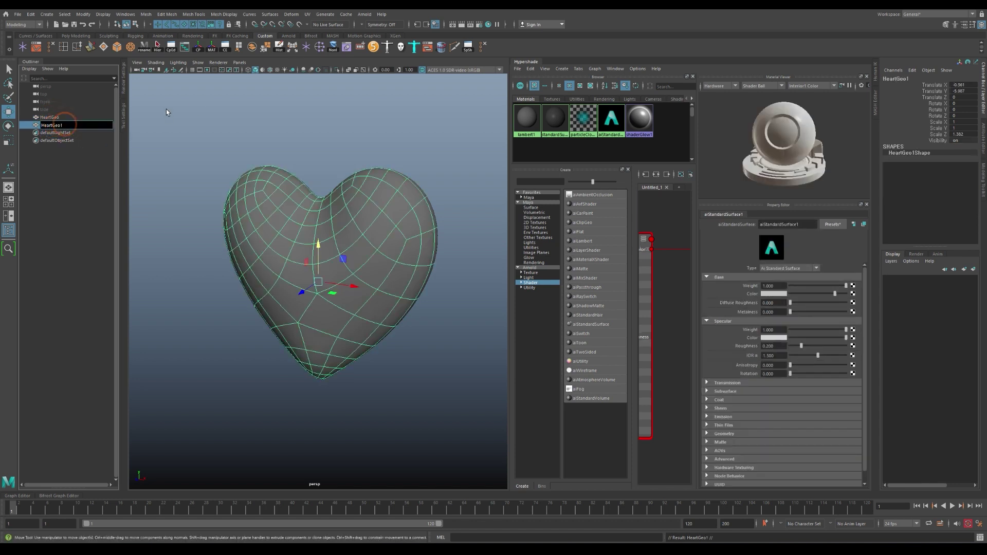
text(HeartGeo_)
text(Blend)
key(Return)
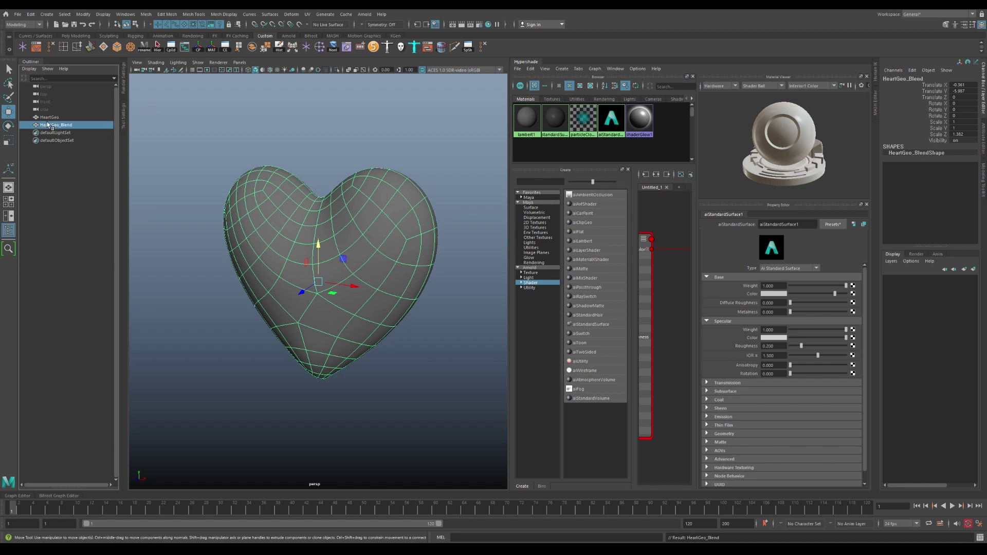
- Close Hypershade, hide the original HeartGeo and select the HeartGeo_Blend duplicate
click(518, 62)
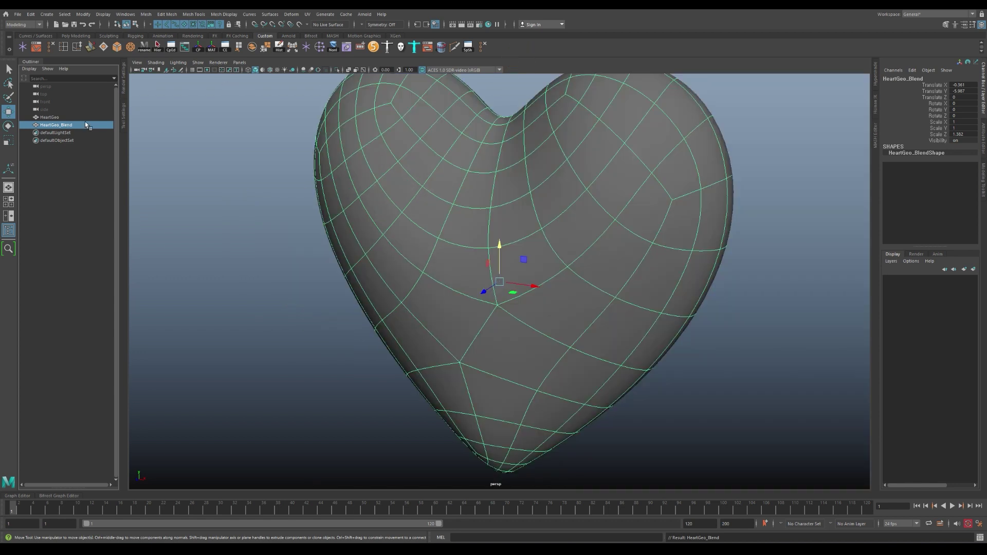
click(49, 118)
key(ctrl+h)
click(56, 125)
scroll(437, 206, down, 3)
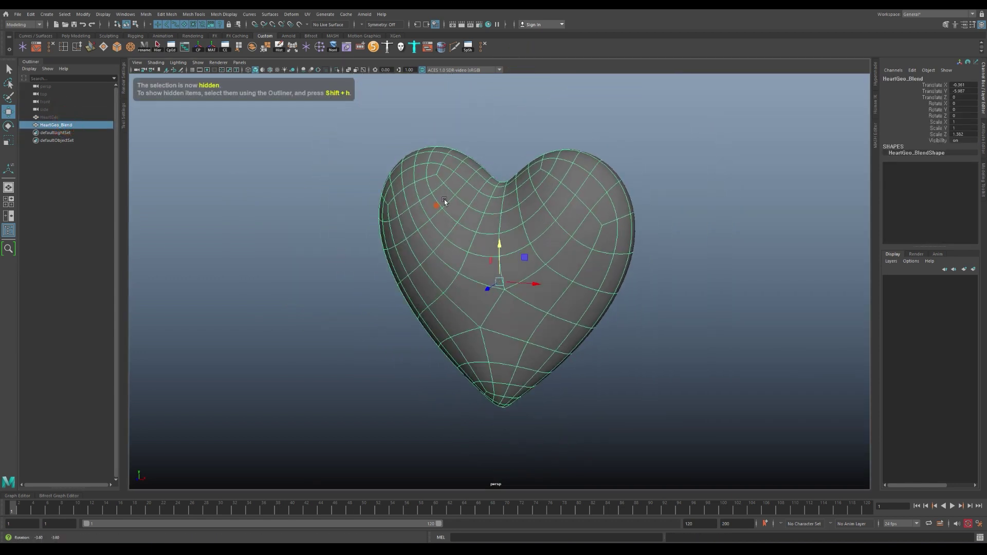
scroll(445, 202, up, 2)
- Add a lattice deformer to HeartGeo_Blend with 4 divisions and show its points
click(292, 14)
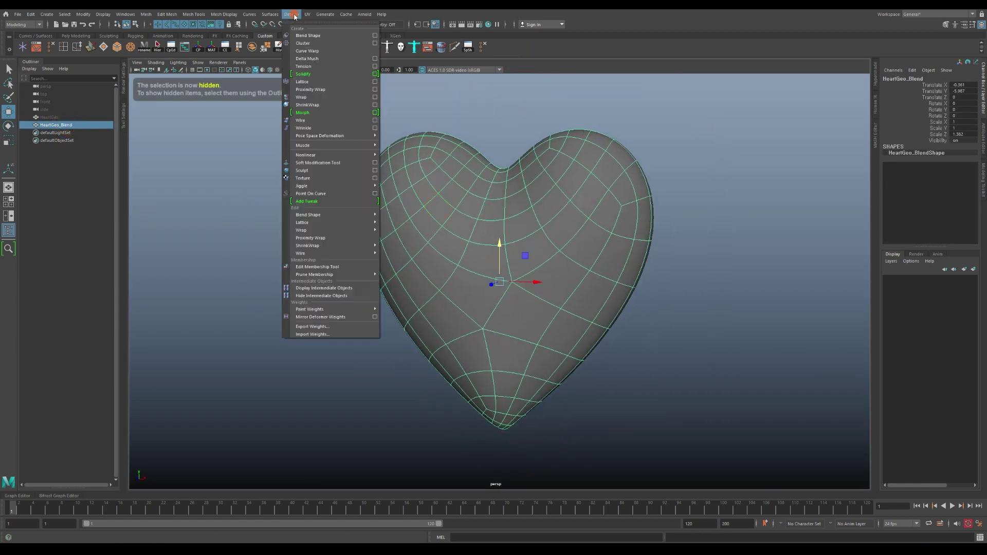
click(311, 85)
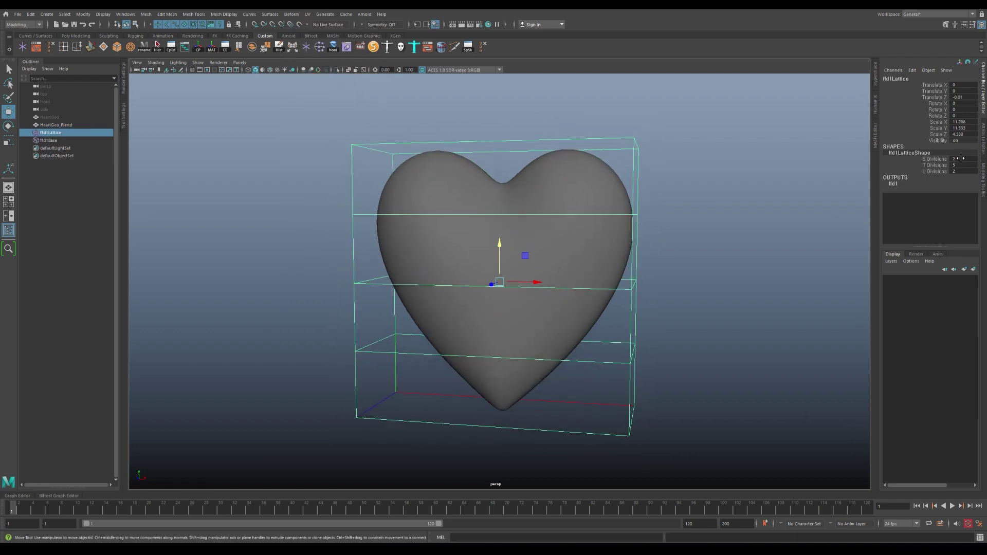
middle_drag(960, 159, 977, 158)
right_drag(696, 295, 612, 353)
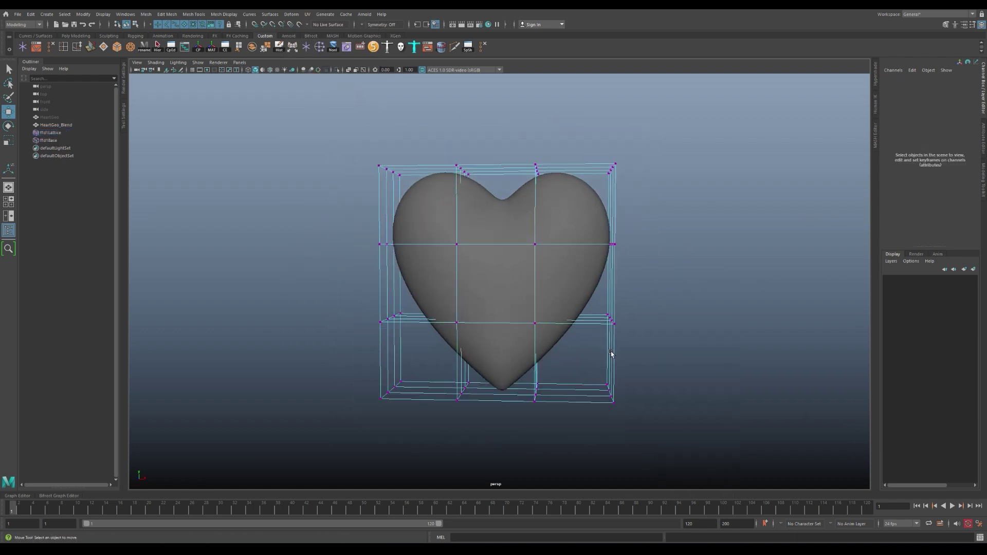
- Narrow the lower half of the lattice and raise its bottom-middle points slightly
drag(590, 460, 349, 299)
drag(504, 353, 518, 343)
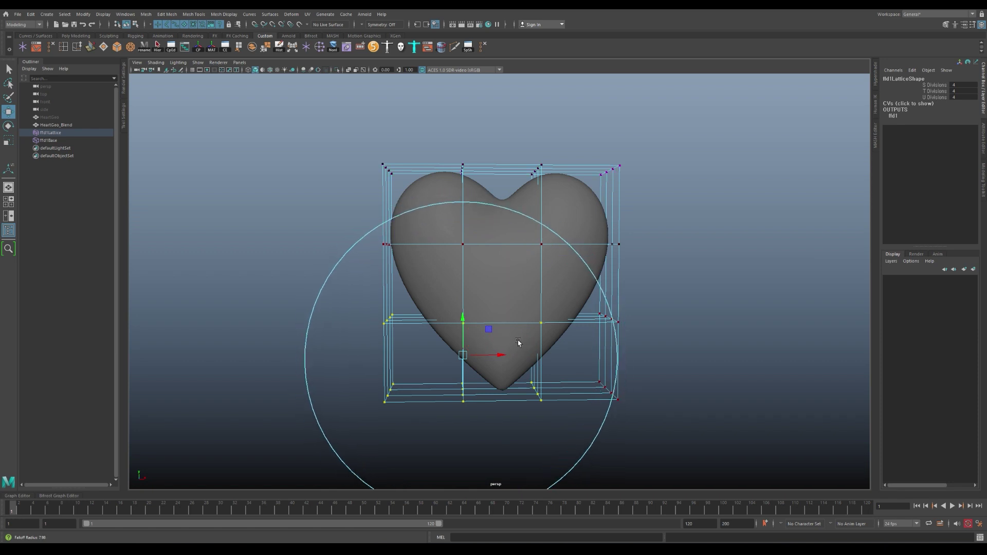
key(r)
drag(464, 356, 499, 307)
key(w)
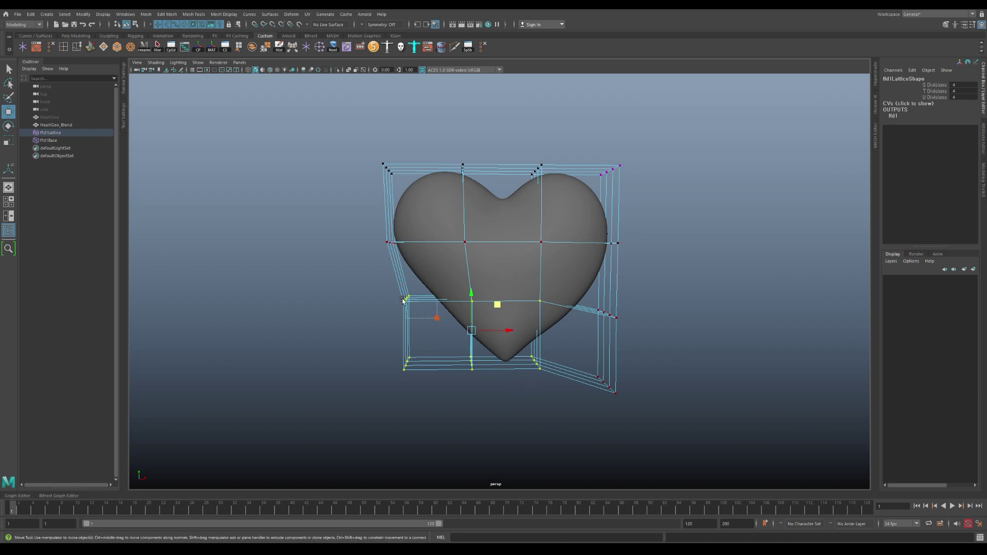
click(404, 300)
drag(560, 403, 443, 338)
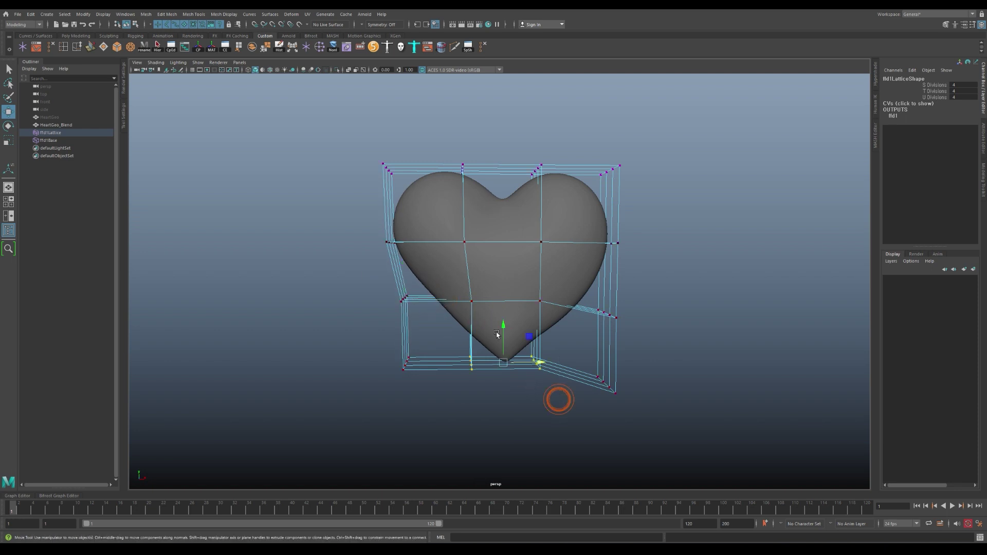
drag(502, 328, 493, 305)
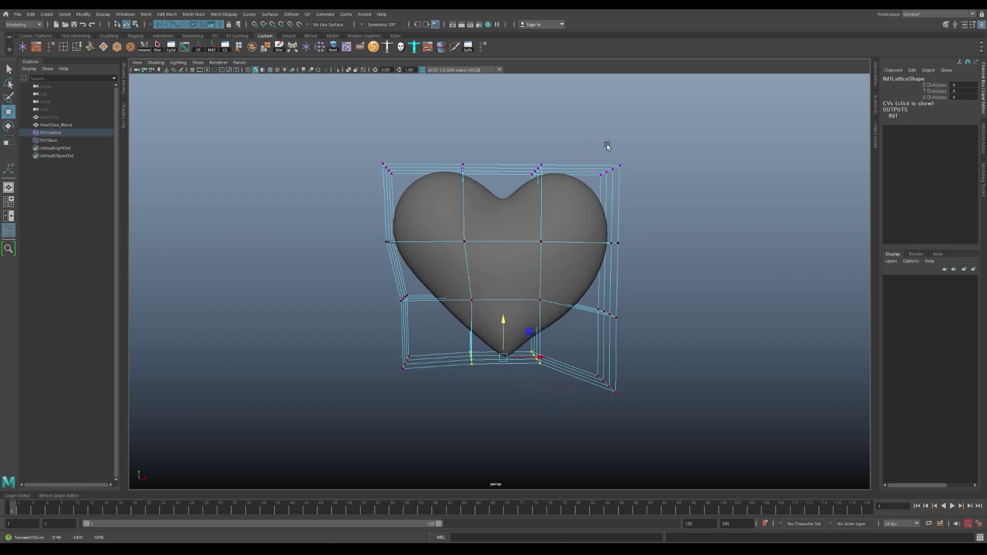
- Test the lattice effect by varying its Envelope, then undo the change
click(894, 115)
drag(962, 128, 962, 141)
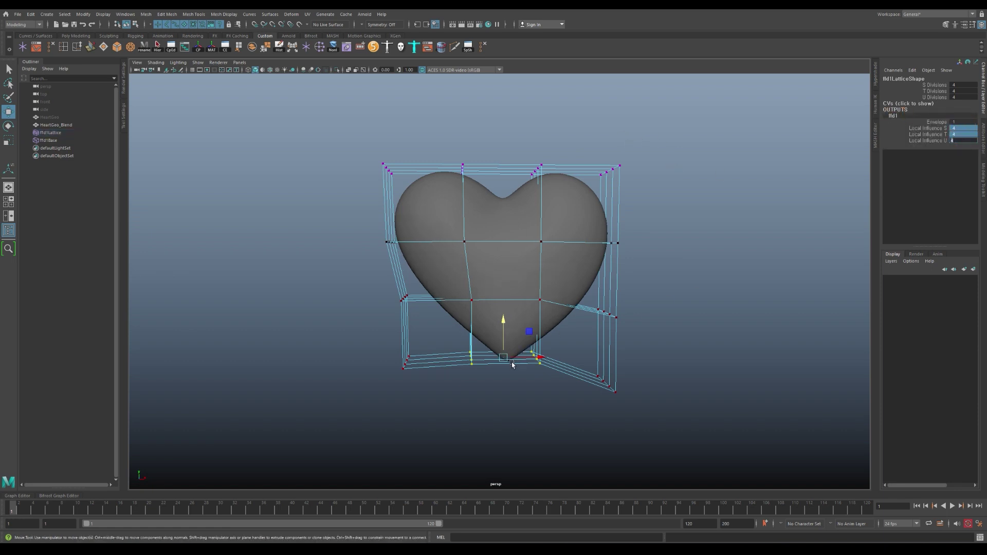
click(923, 122)
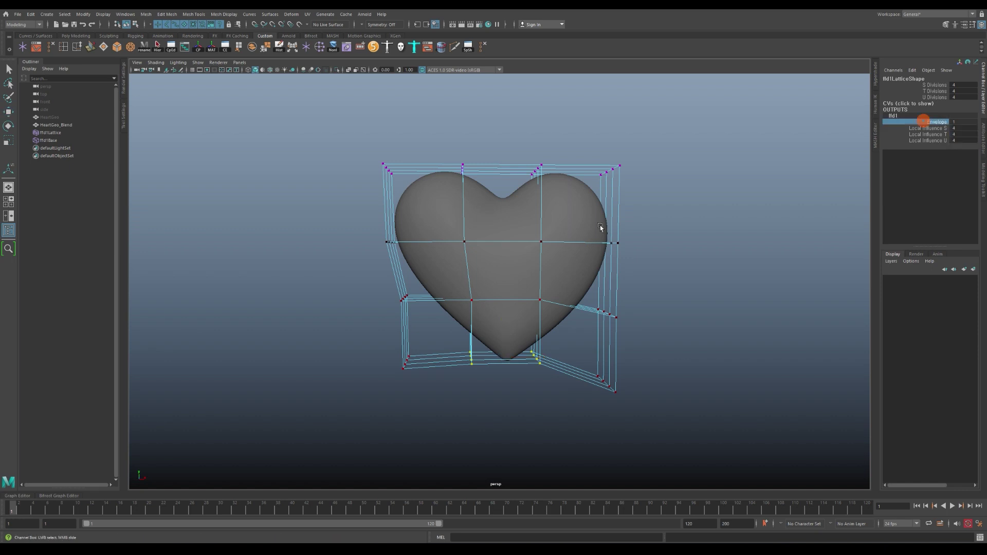
middle_drag(623, 233, 647, 210)
key(ctrl+z)
- Refine the lattice shape by pulling out the top corners and nudging bottom points
middle_drag(612, 176, 637, 152)
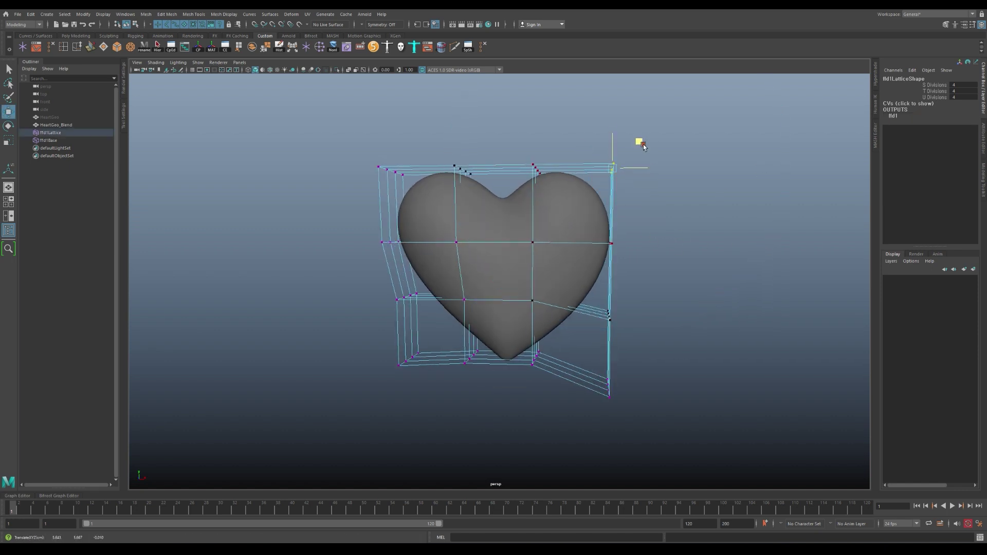
click(383, 165)
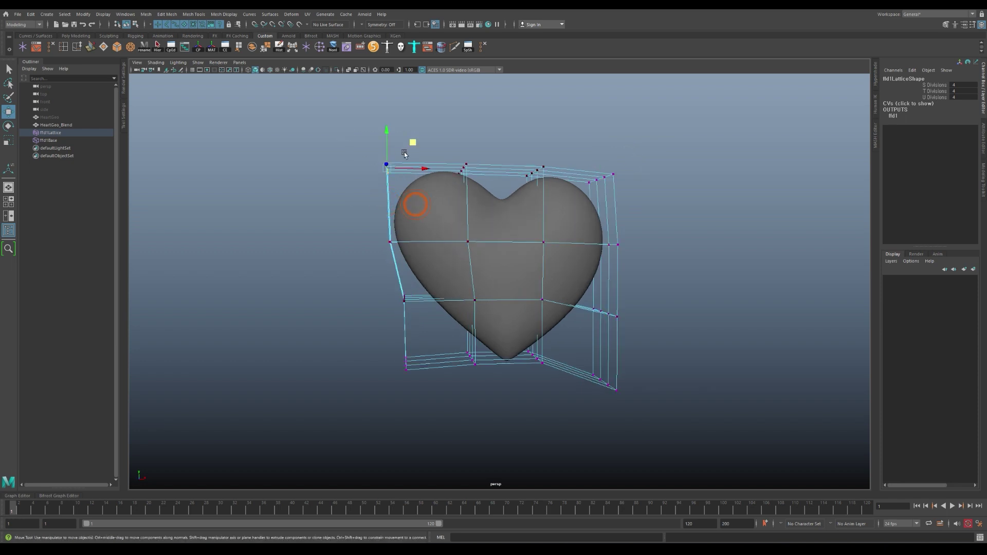
middle_drag(411, 143, 412, 141)
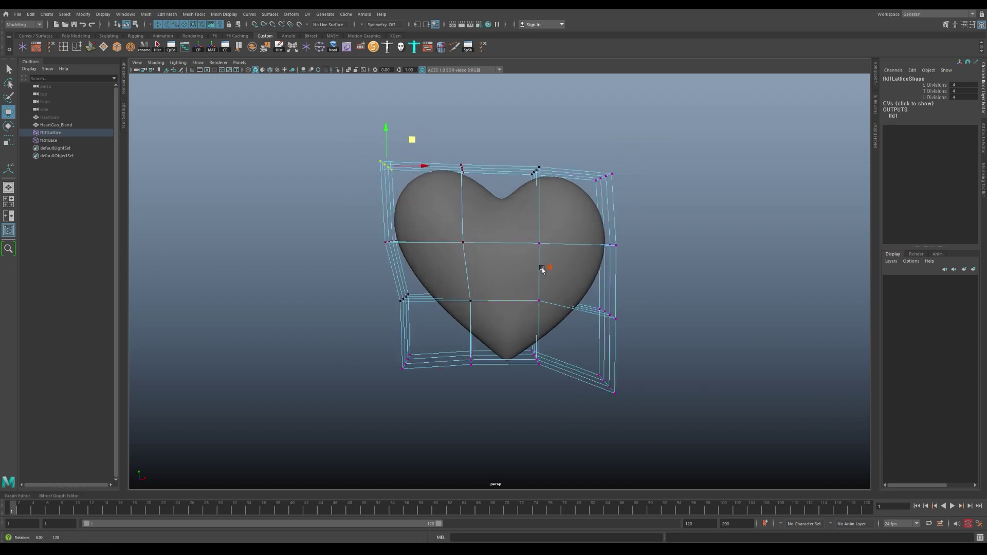
drag(452, 423, 405, 369)
middle_drag(446, 337, 434, 335)
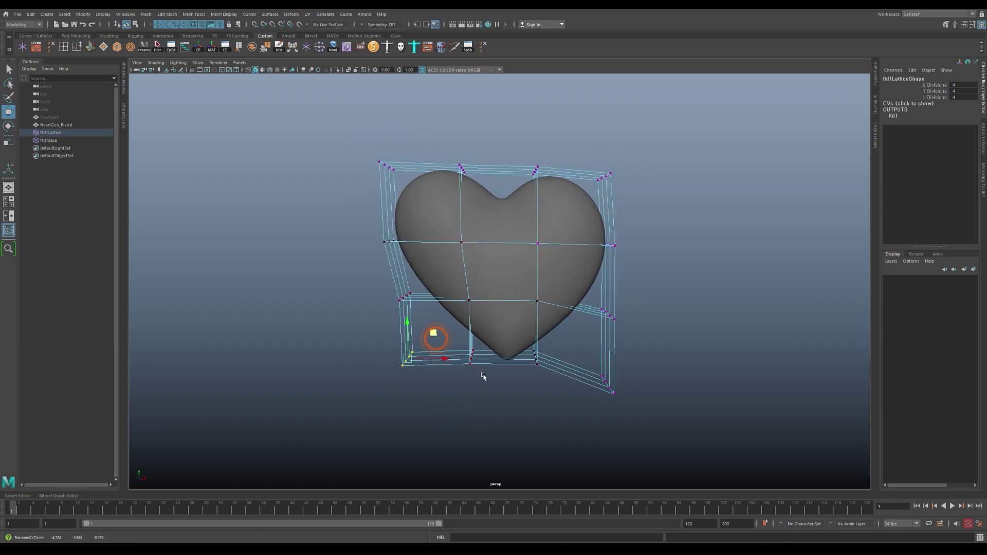
drag(483, 370, 498, 330)
drag(550, 370, 539, 332)
middle_drag(539, 332, 536, 324)
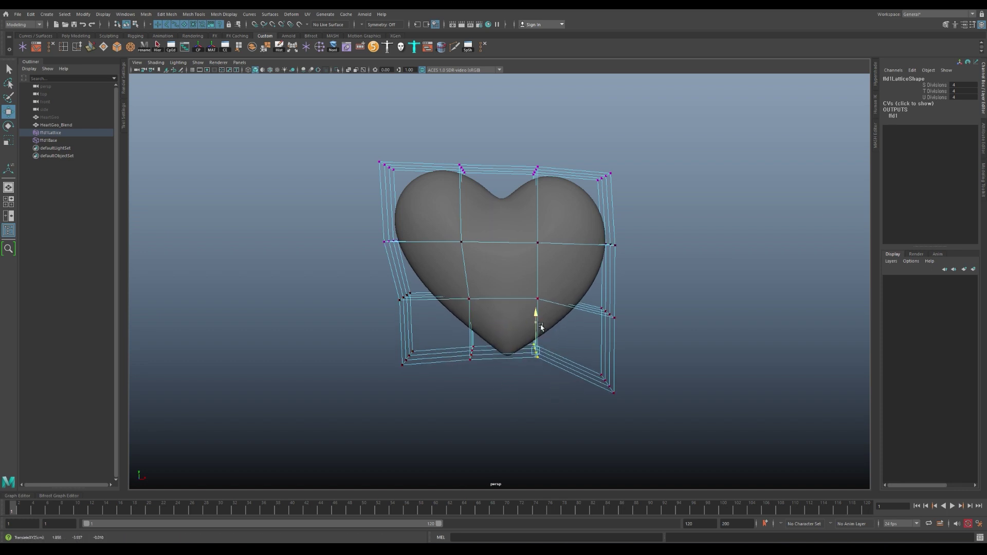
drag(368, 229, 411, 252)
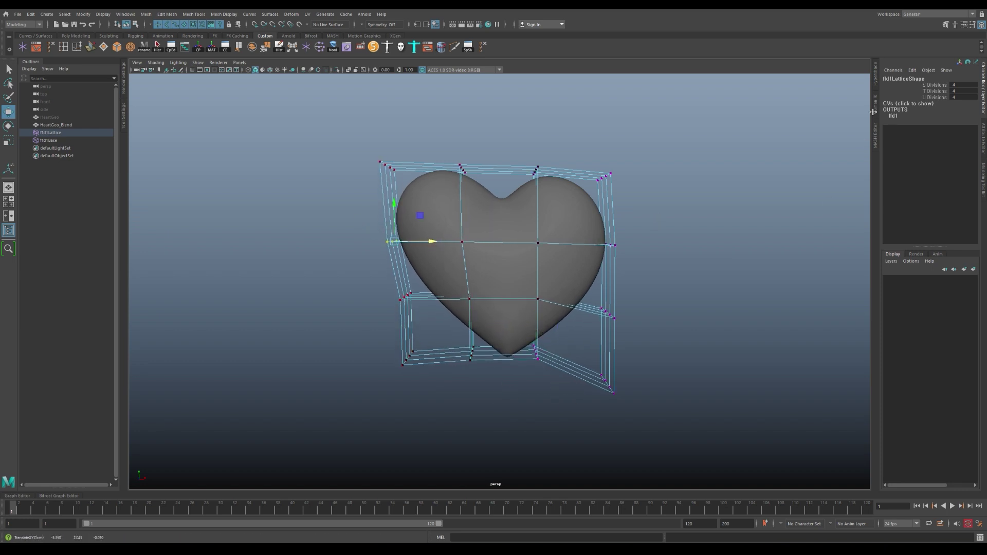
- Set the ffd1 lattice Envelope to 0 and return to object selection mode
click(899, 117)
click(934, 123)
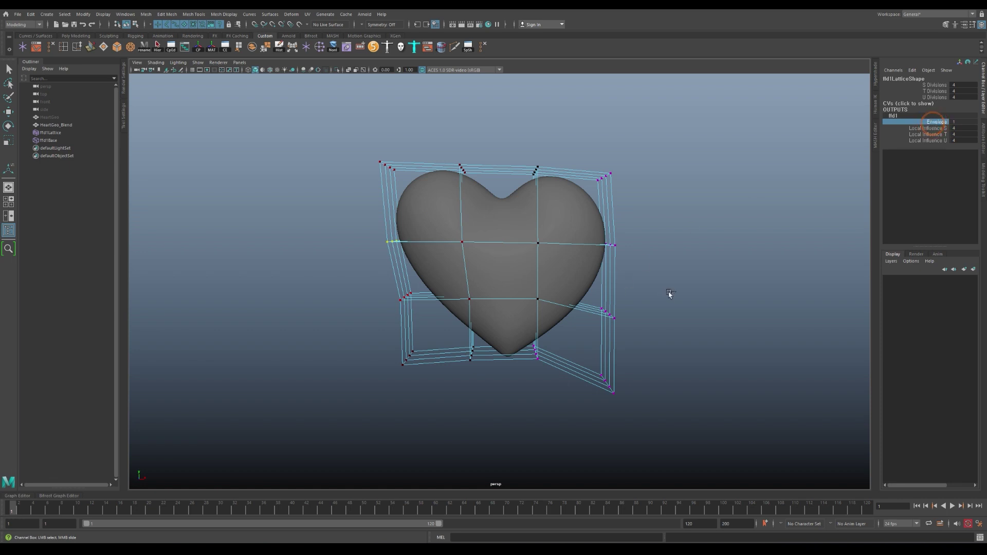
middle_drag(670, 294, 471, 281)
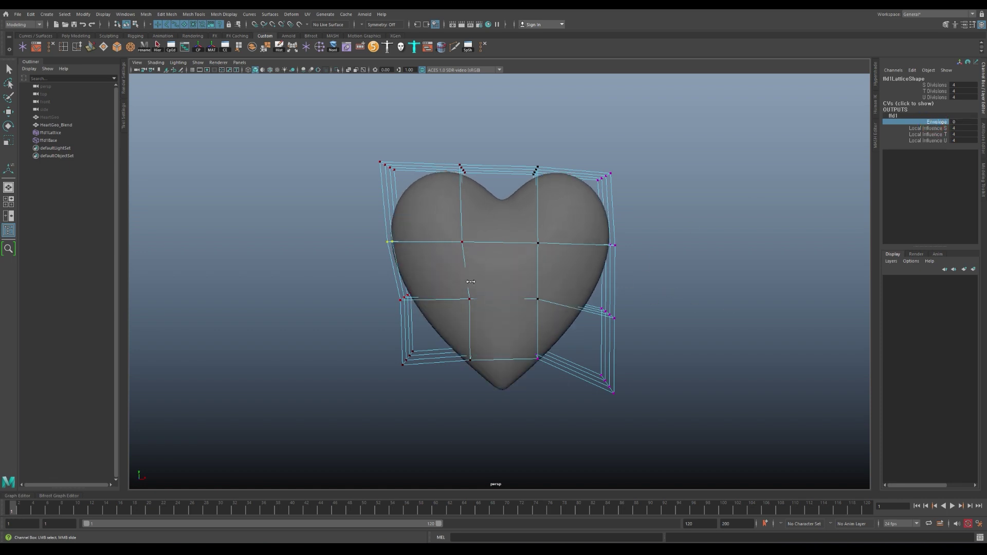
key(F8)
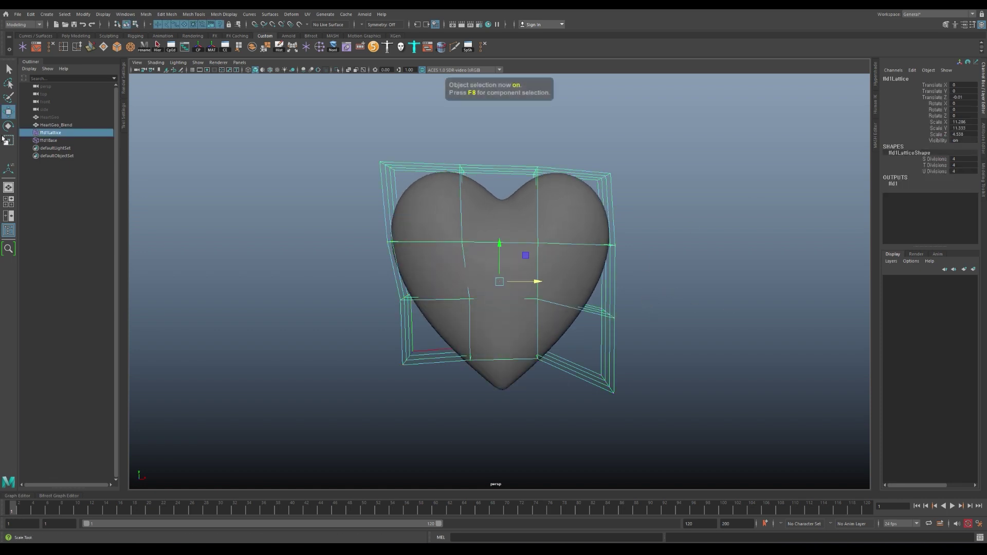
- Group the blend heart with its lattice and base, naming the group grp_Blend
click(56, 125)
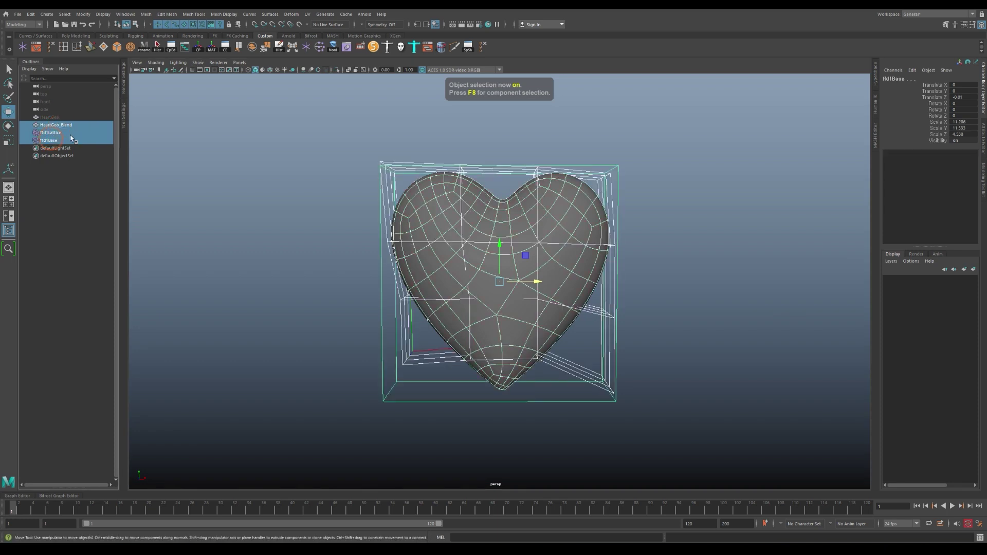
key(ctrl+g)
double_click(47, 125)
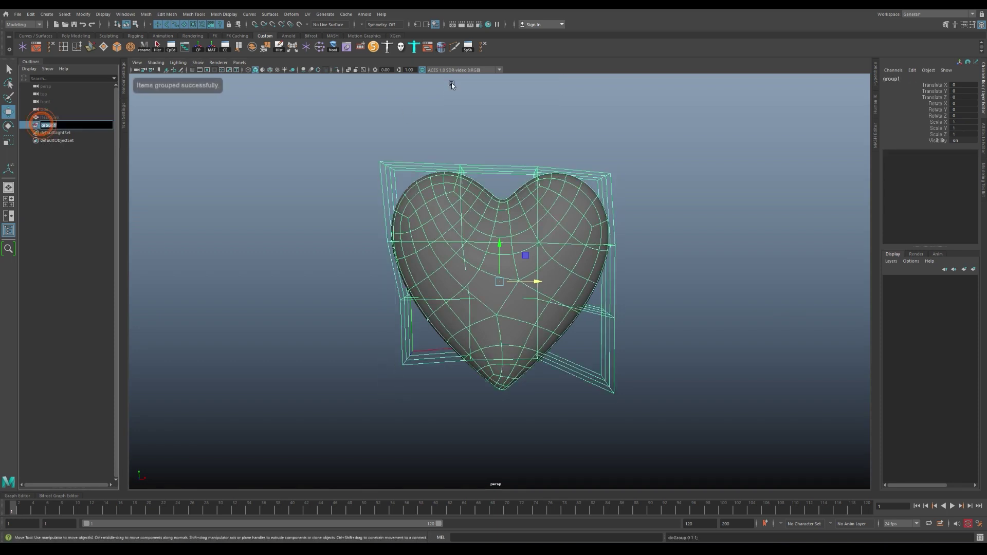
text(grp_Ble)
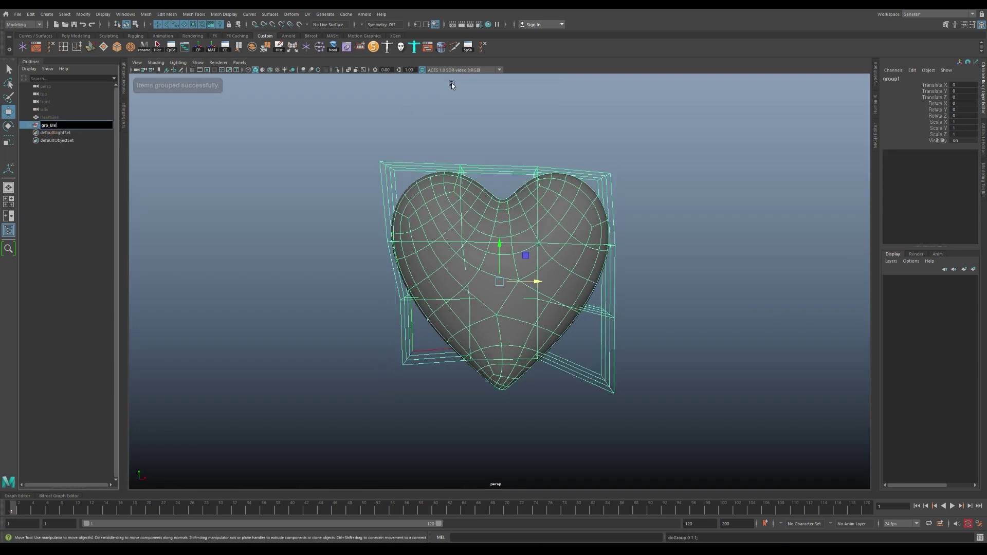
text(nd)
key(Return)
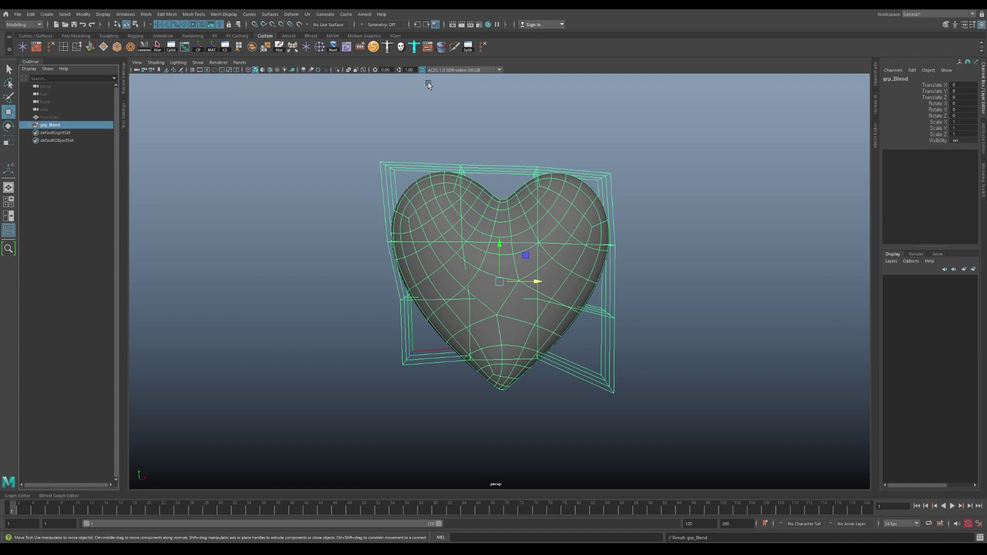
click(28, 125)
- Hide the ffd1 lattice and its base, then select HeartGeo_Blend
click(55, 140)
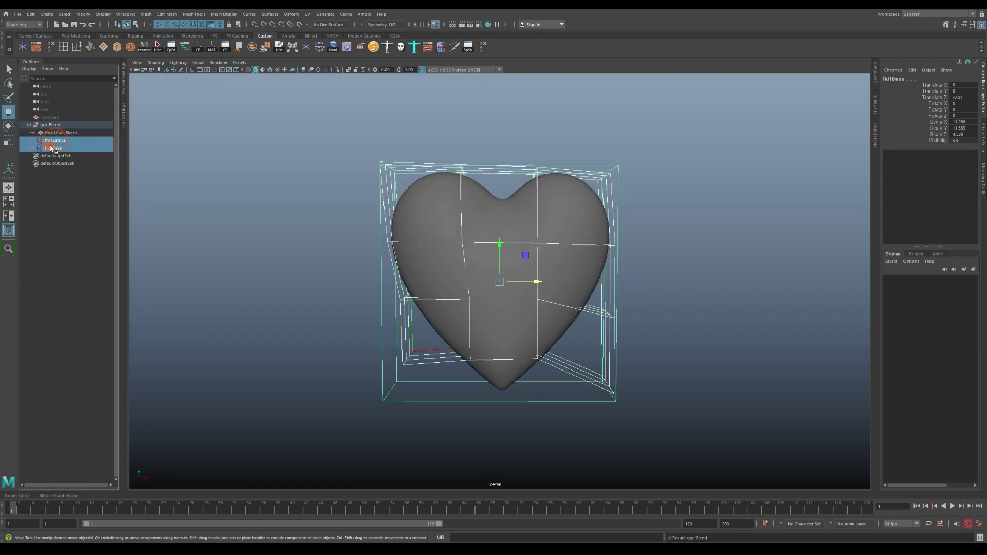
key(ctrl+h)
click(76, 135)
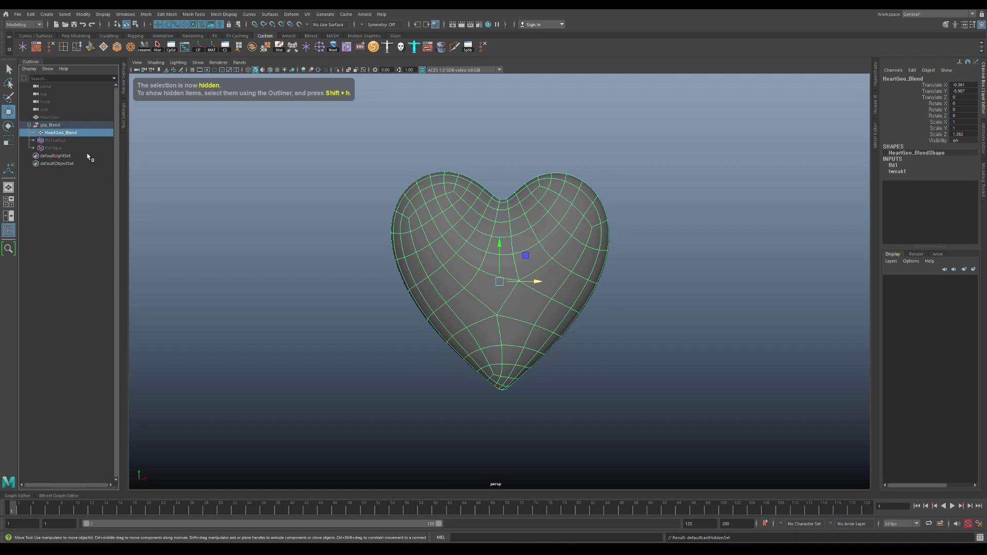
- Enter 0 for the ffd1 Envelope value on HeartGeo_Blend
click(893, 165)
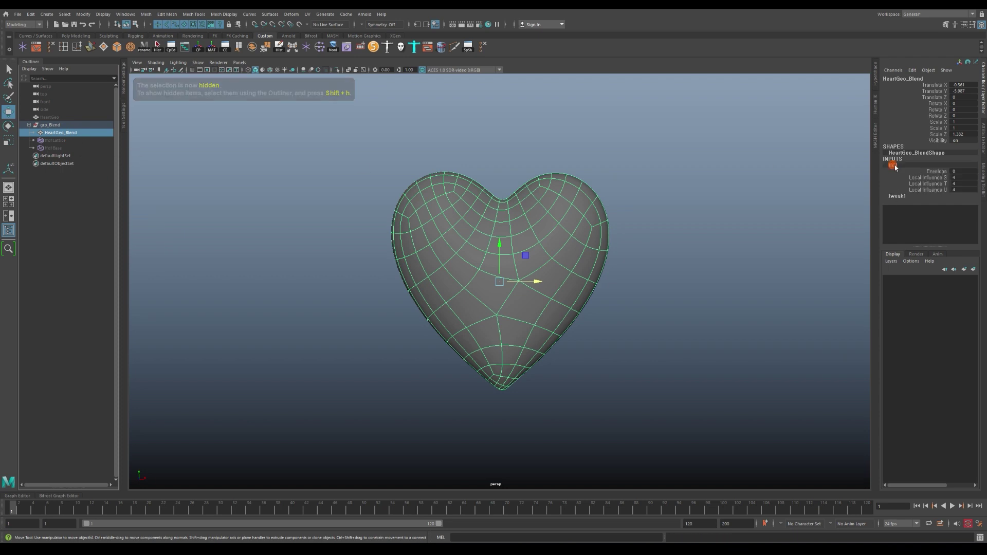
click(963, 171)
text(0)
key(Return)
click(525, 154)
click(535, 241)
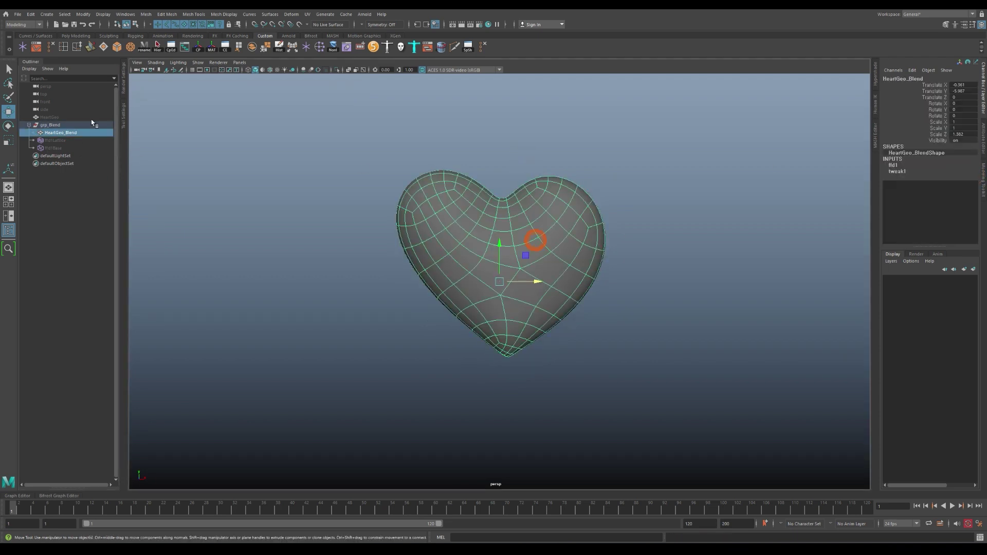
- Unhide the original HeartGeo and select HeartGeo_Blend plus HeartGeo together
click(49, 117)
key(shift+h)
click(404, 128)
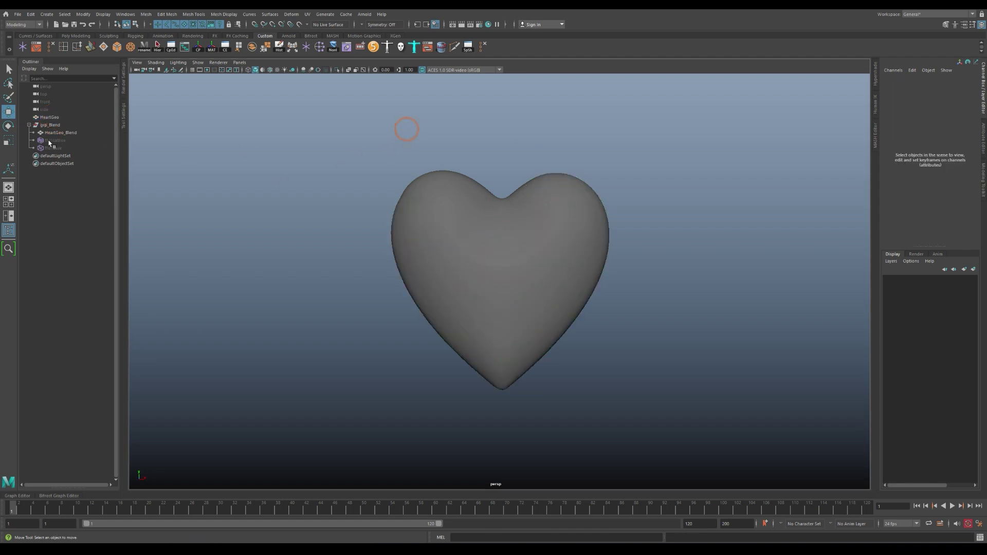
click(58, 132)
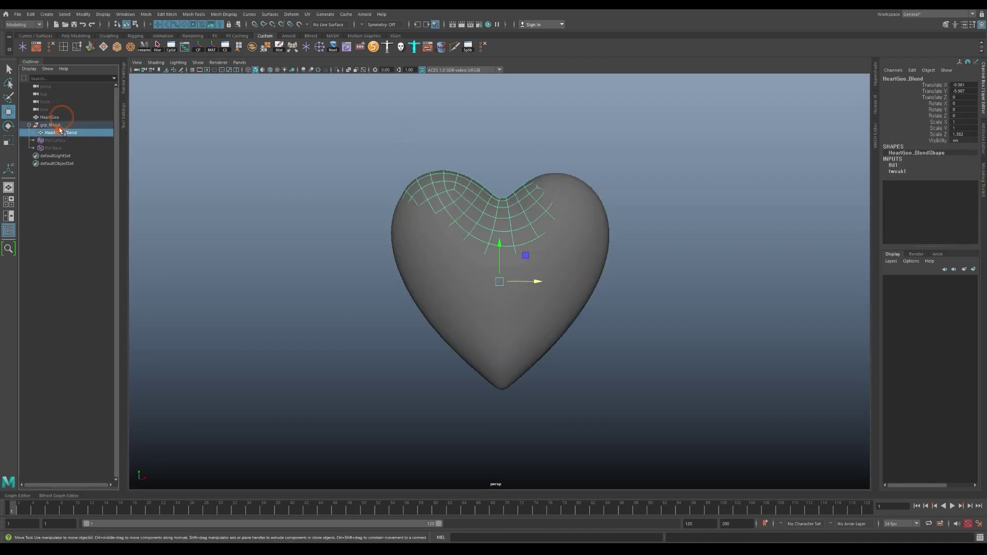
ctrl+click(52, 118)
- Create a blend shape on HeartGeo from HeartGeo_Blend via Deform > Blend Shape options
key(F3)
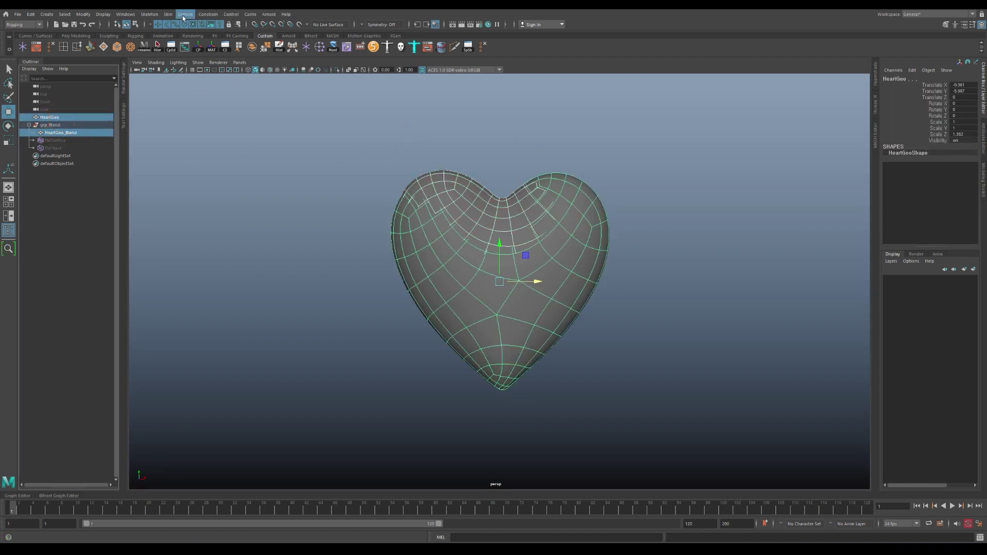
click(185, 14)
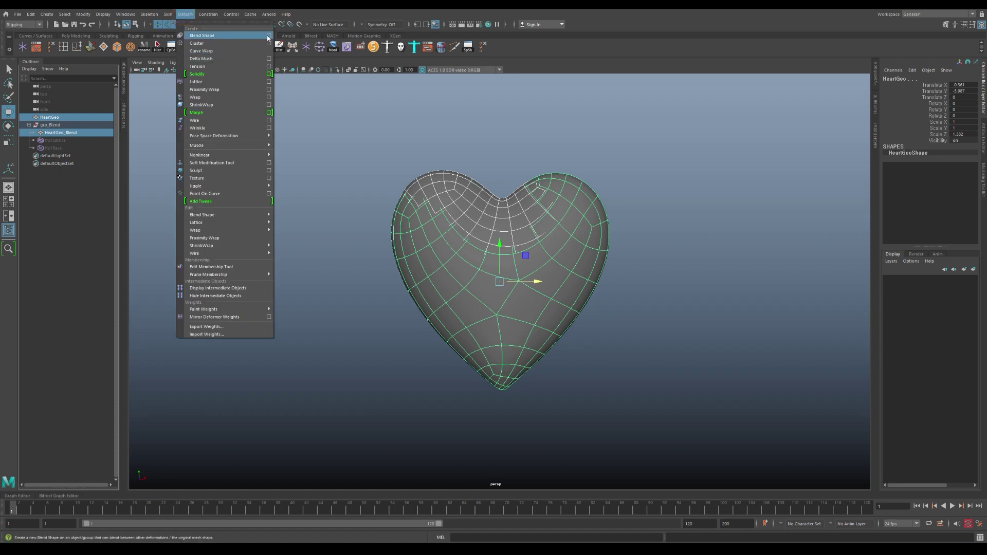
click(267, 35)
click(867, 292)
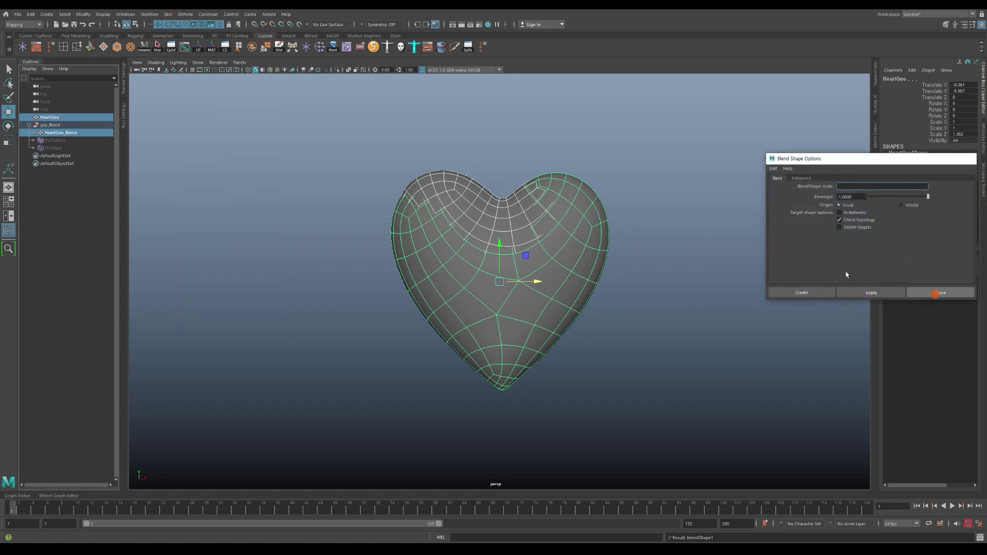
click(935, 292)
- Hide grp_Blend, then preview the blendShape1 HeartGeo_Blend weight on HeartGeo
click(51, 125)
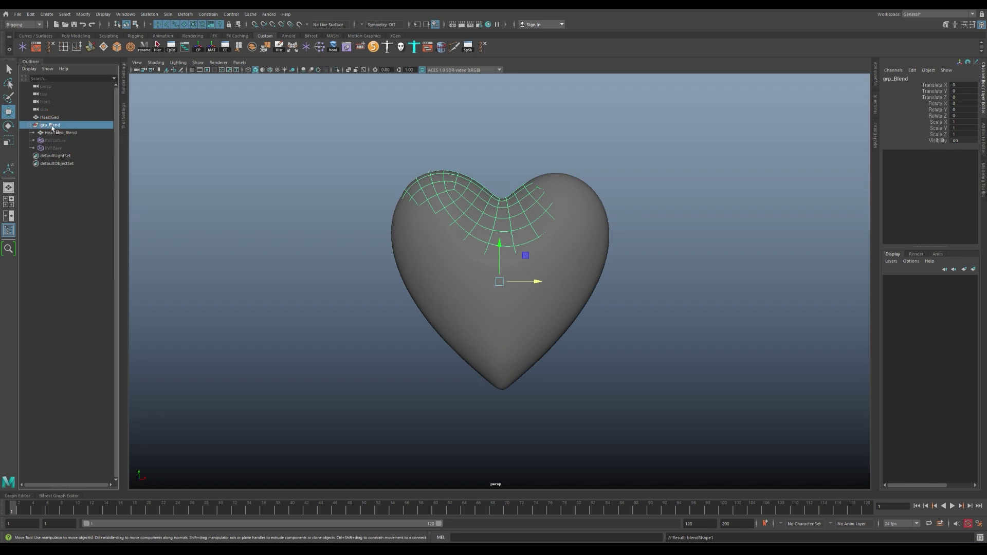
key(ctrl+h)
click(30, 128)
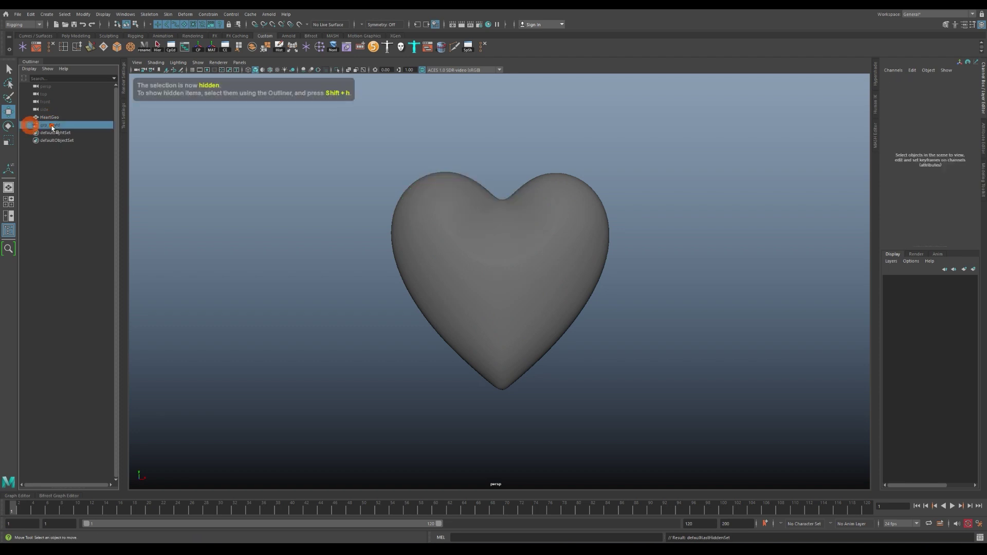
click(906, 165)
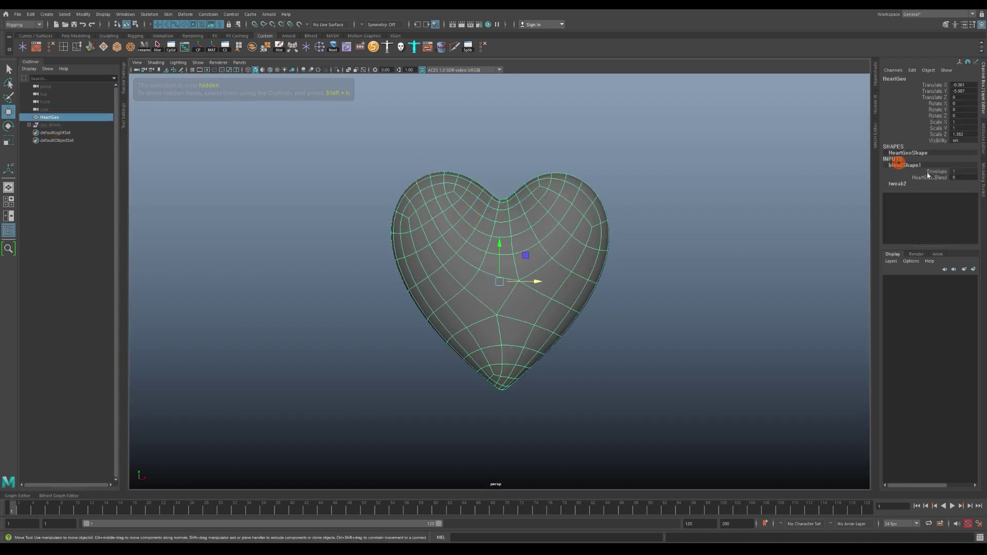
click(930, 178)
mouse_move(565, 214)
middle_down()
mouse_move(658, 230)
mouse_move(99, 419)
middle_up()
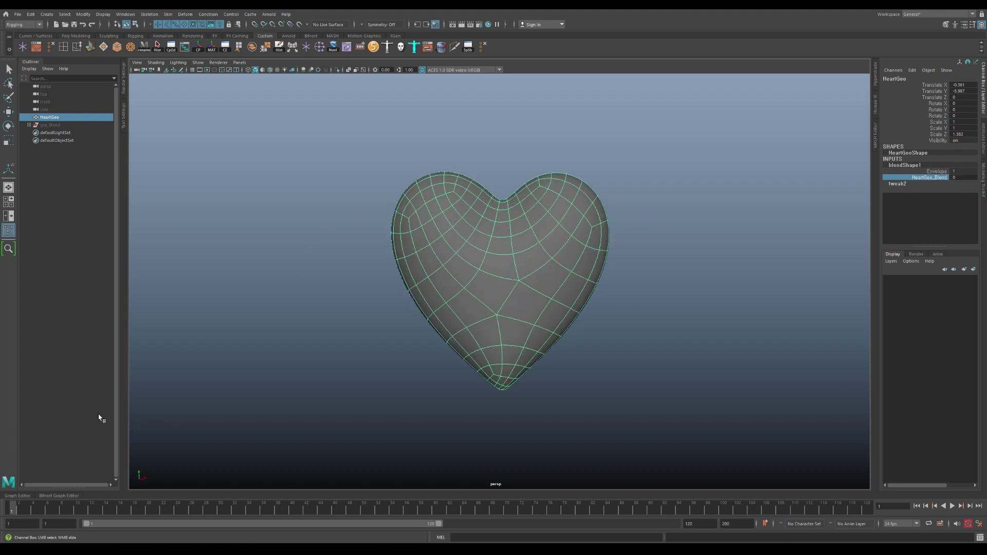
- In the Graph Editor, key the HeartGeo_Blend weight at 0 on frame 1
click(18, 496)
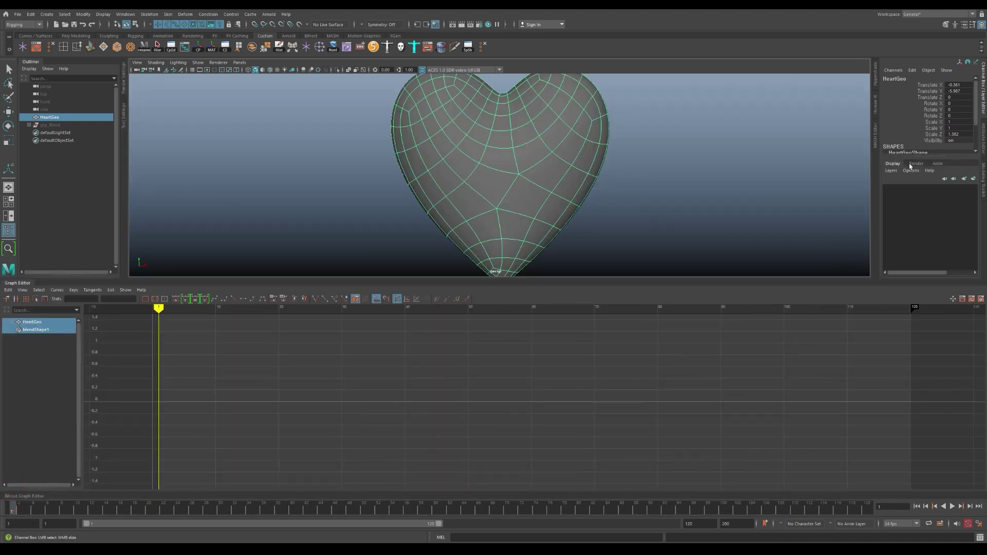
drag(925, 157, 924, 219)
right_click(936, 183)
click(933, 197)
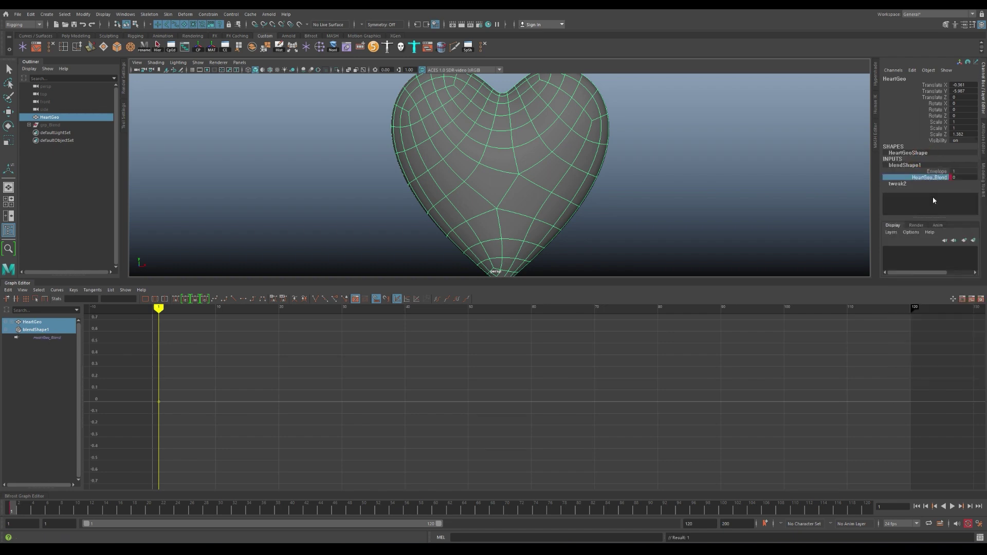
- Key the HeartGeo_Blend weight at 1 on frame 12 and back to 0 on frame 28
drag(22, 508, 96, 520)
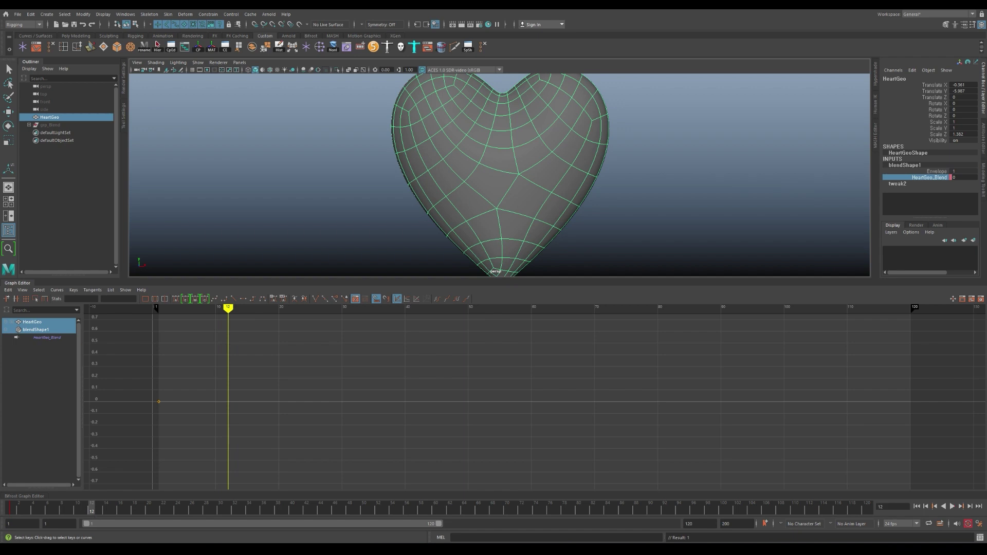
click(963, 177)
text(1)
key(Return)
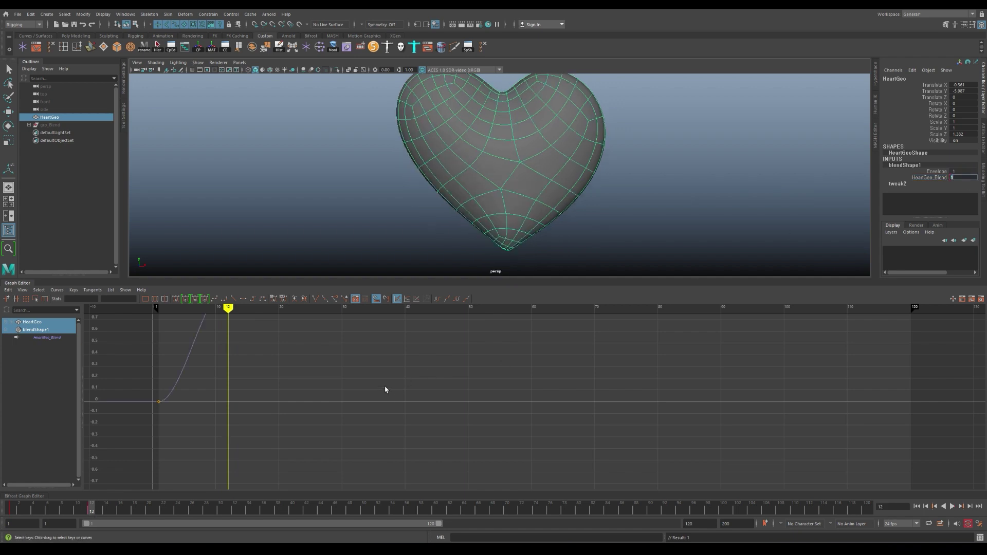
key(f)
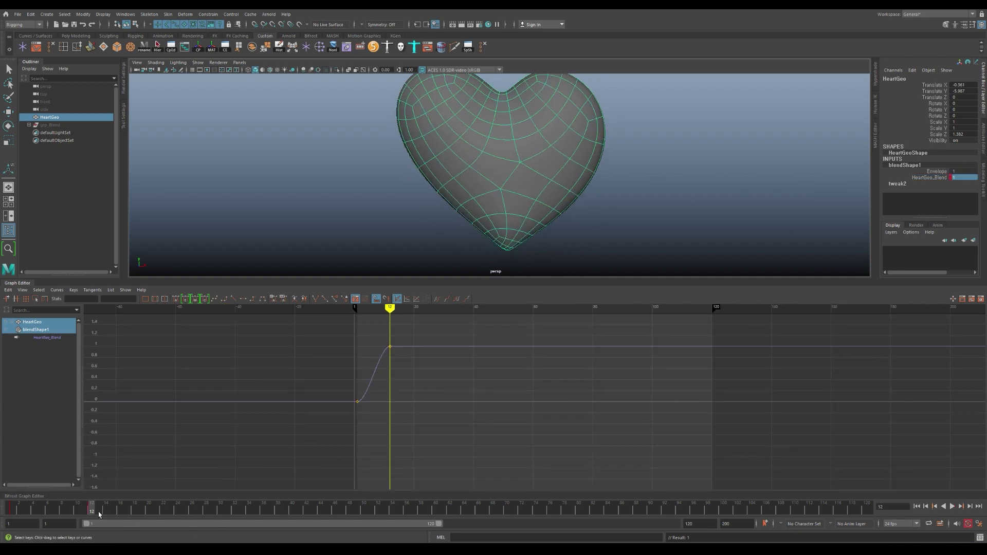
drag(93, 514, 205, 522)
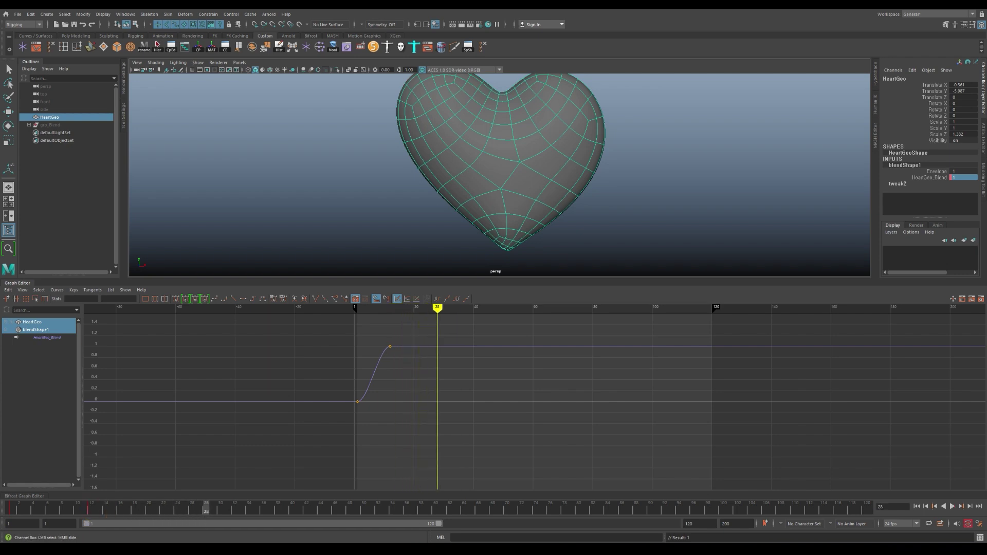
text(0)
key(Return)
- Key the weight at frame 30, give all keys flat tangents, and stretch the end tangent
drag(214, 511, 220, 516)
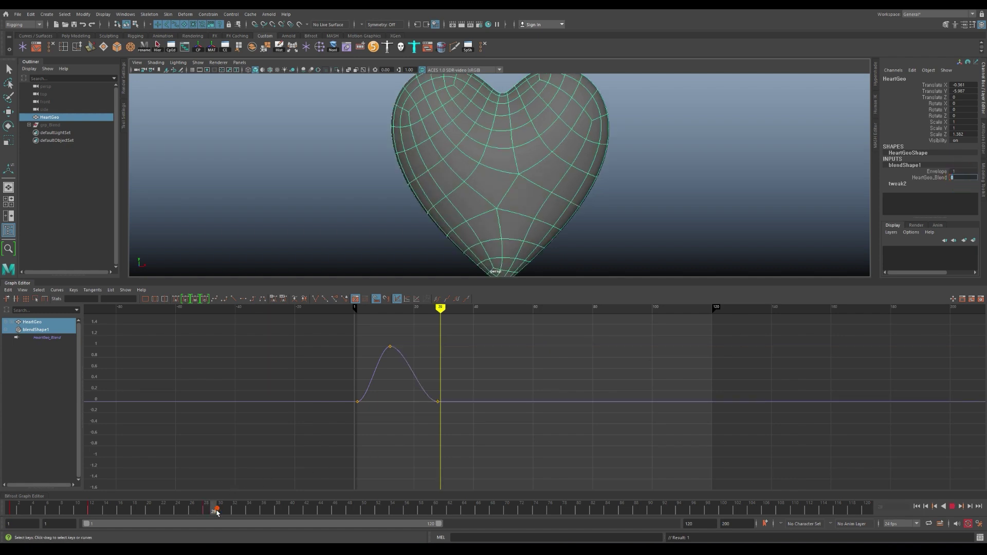
right_click(936, 180)
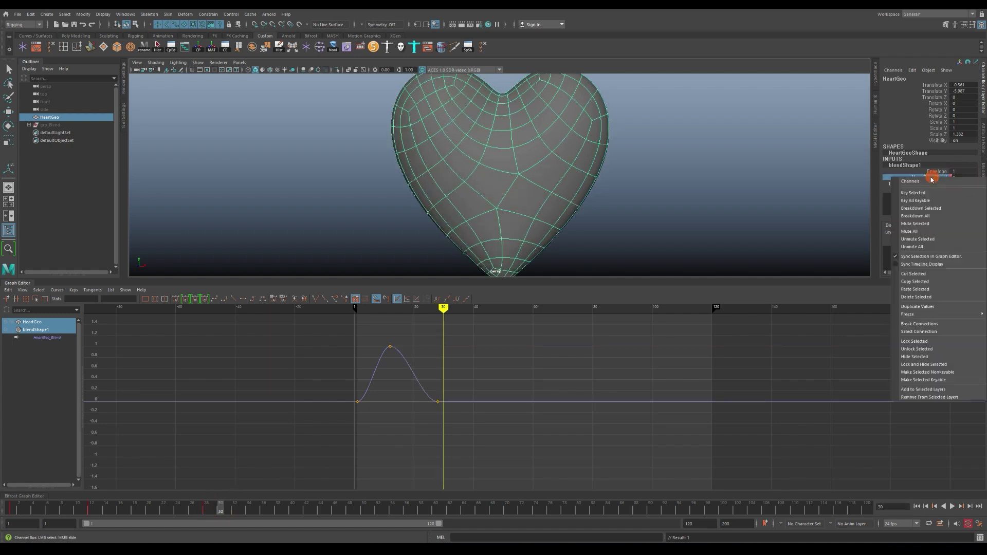
click(928, 194)
drag(319, 331, 414, 369)
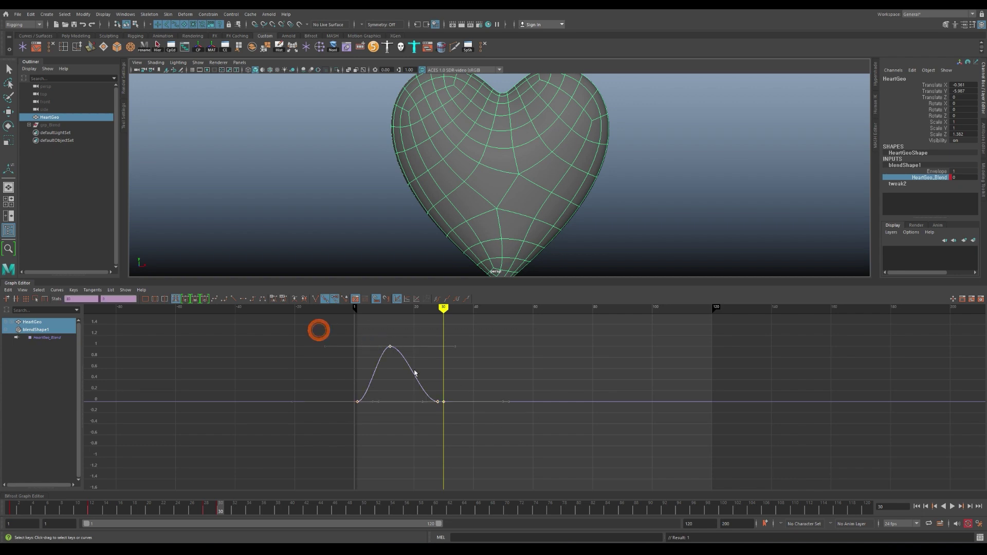
right_click(414, 369)
click(452, 425)
click(396, 339)
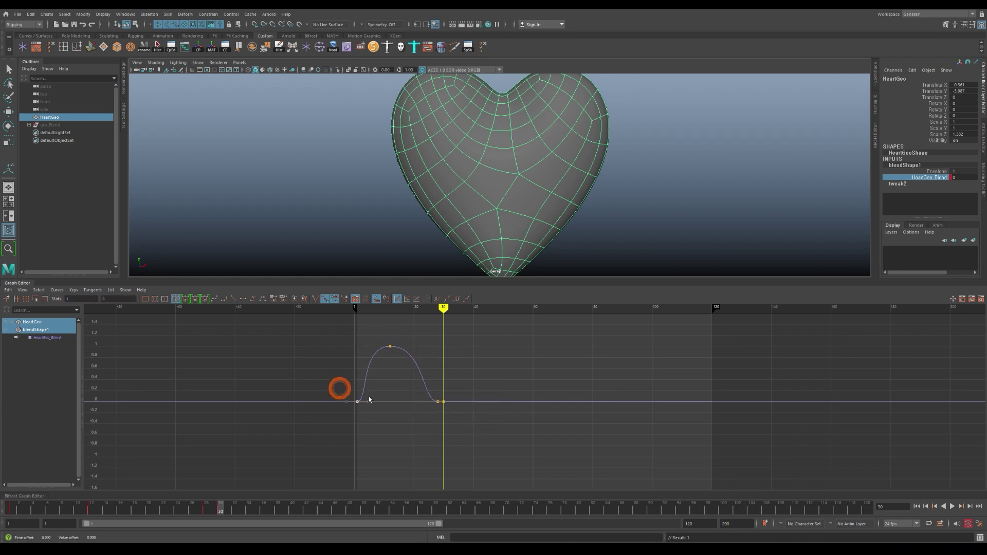
drag(340, 388, 376, 413)
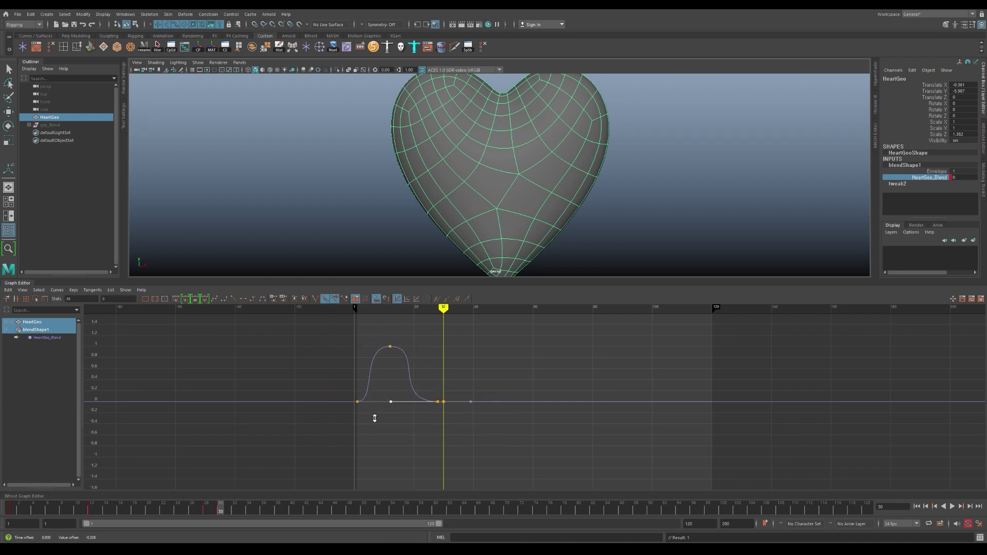
- Play the heartbeat animation from frame 1 to check it
click(917, 506)
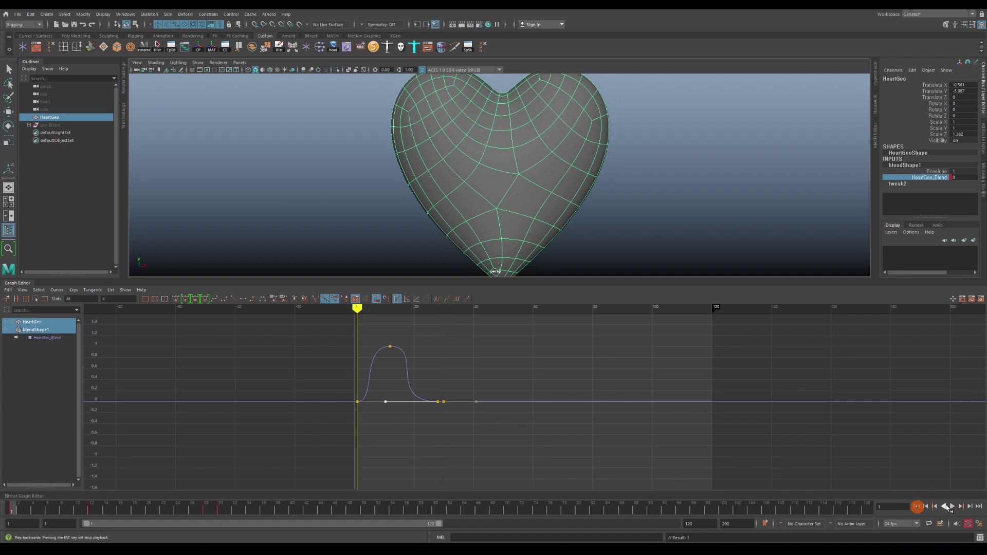
click(952, 506)
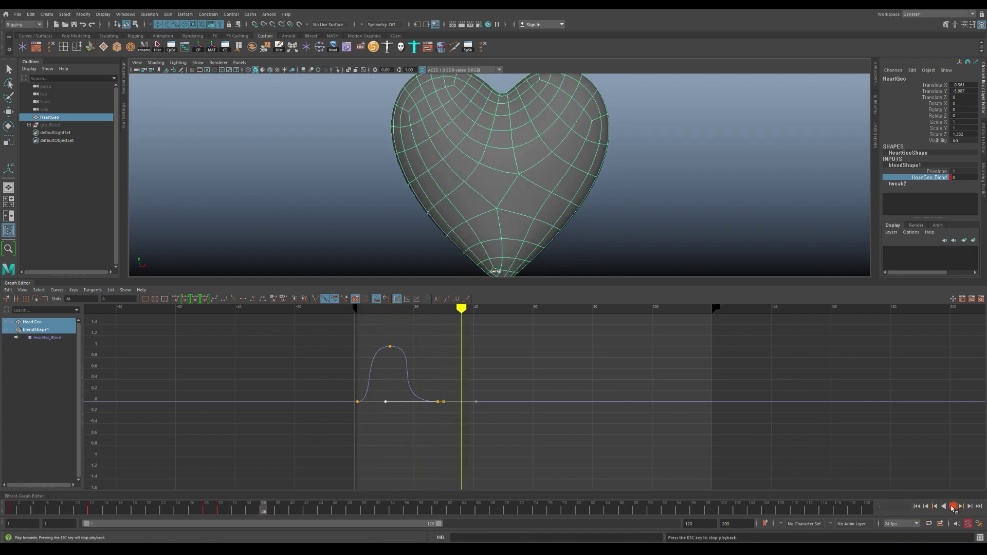
click(953, 507)
click(917, 506)
- Move the peak key 3 frames earlier, adjust its tangent and replay to check timing
drag(414, 362, 378, 339)
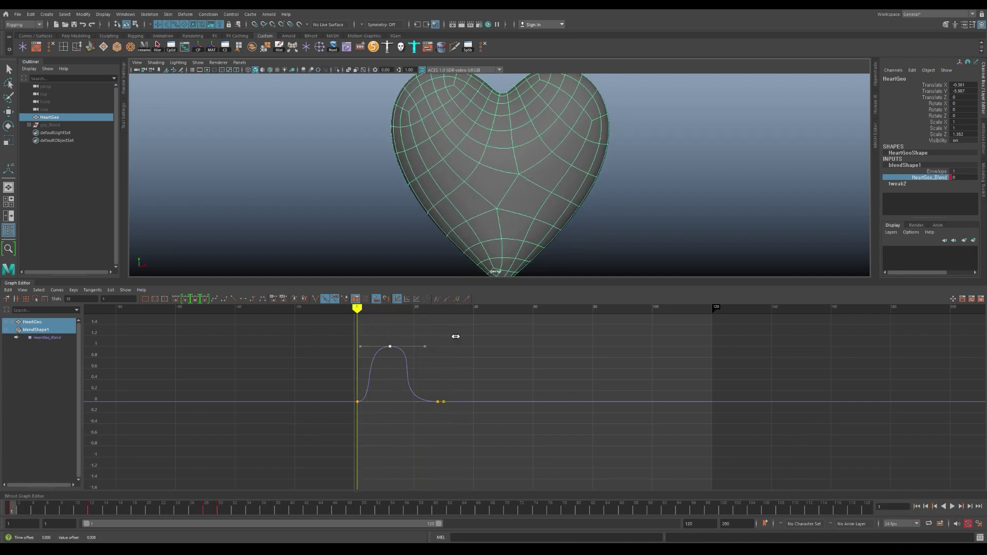
shift+middle_drag(454, 337, 449, 339)
drag(424, 364, 457, 362)
click(953, 506)
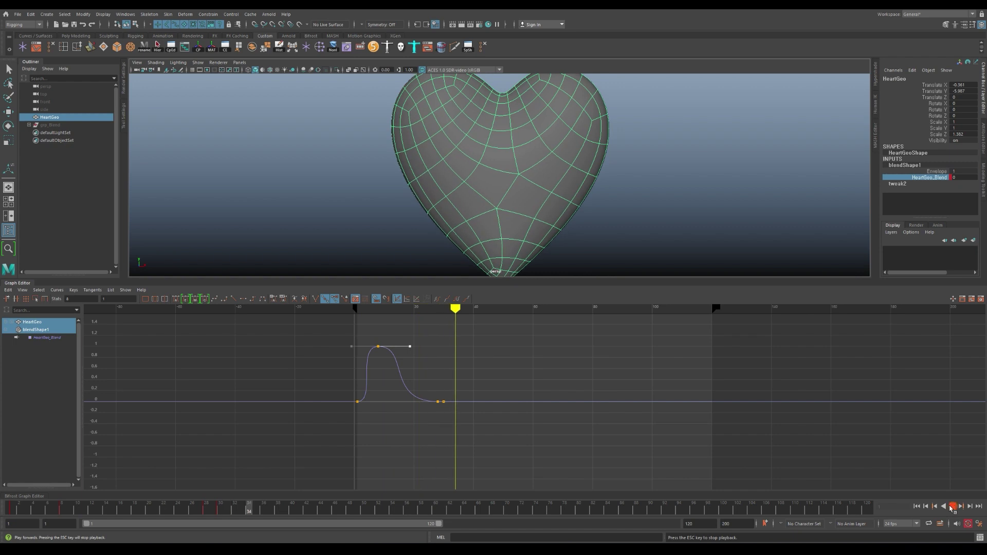
click(952, 507)
drag(415, 391, 442, 412)
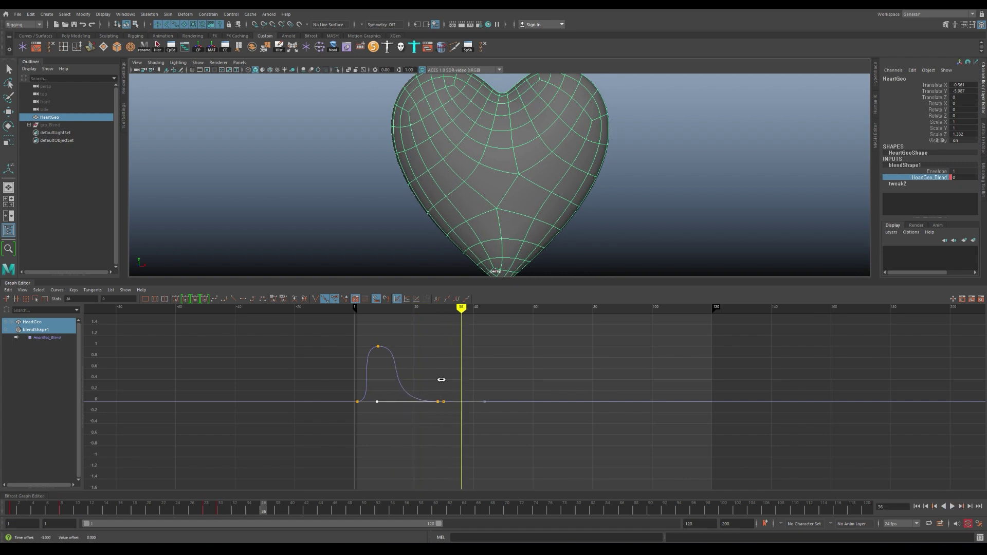
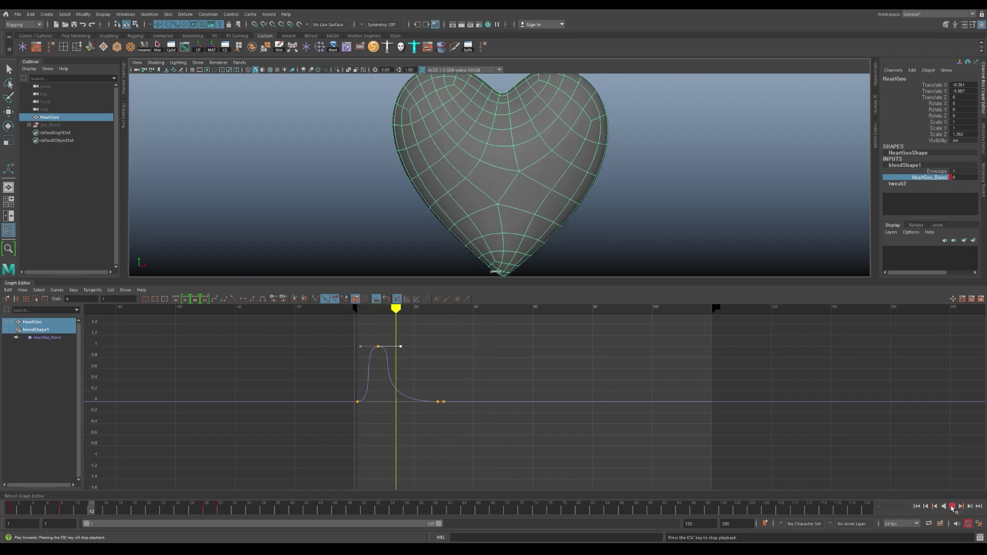
- Set the blend curve's post-infinity behaviour to Cycle so the pulse repeats
drag(432, 385, 443, 409)
click(916, 507)
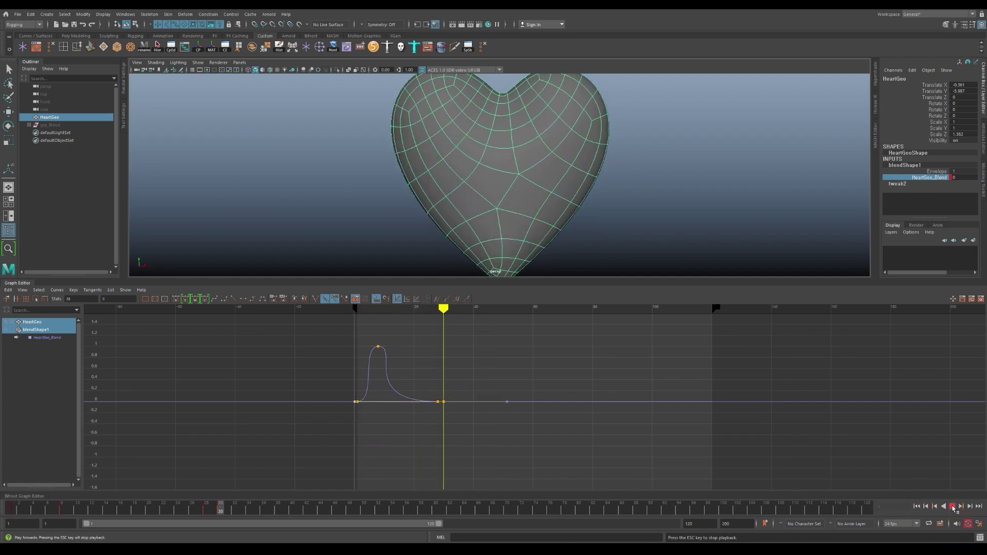
click(57, 290)
mouse_move(77, 311)
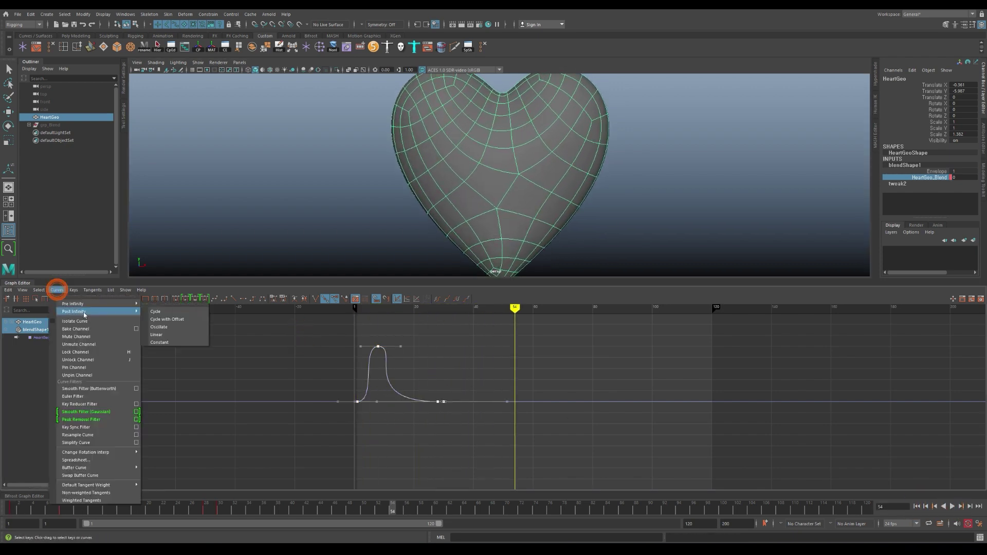
click(168, 313)
click(918, 506)
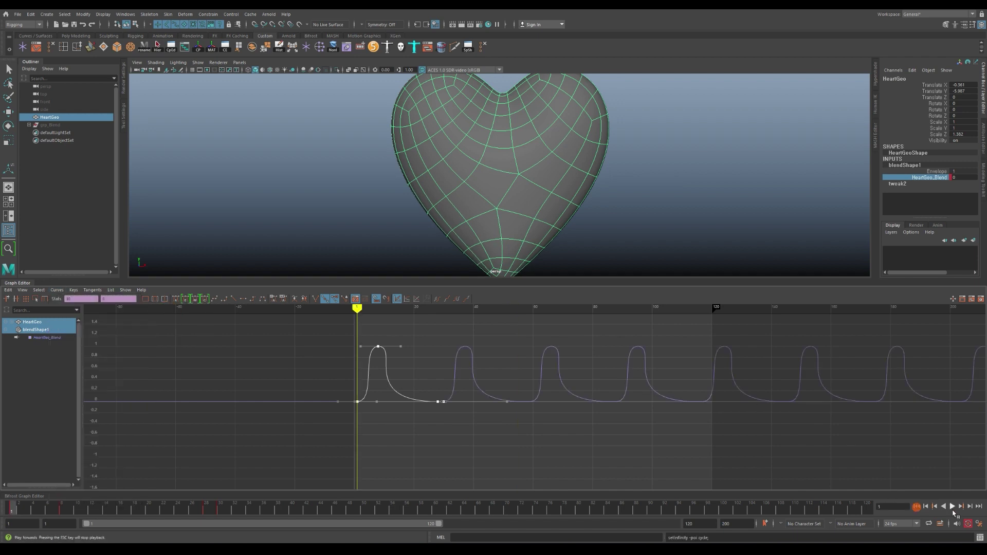
- Display the infinity cycles, play the looping pulse, and close the Graph Editor
click(22, 290)
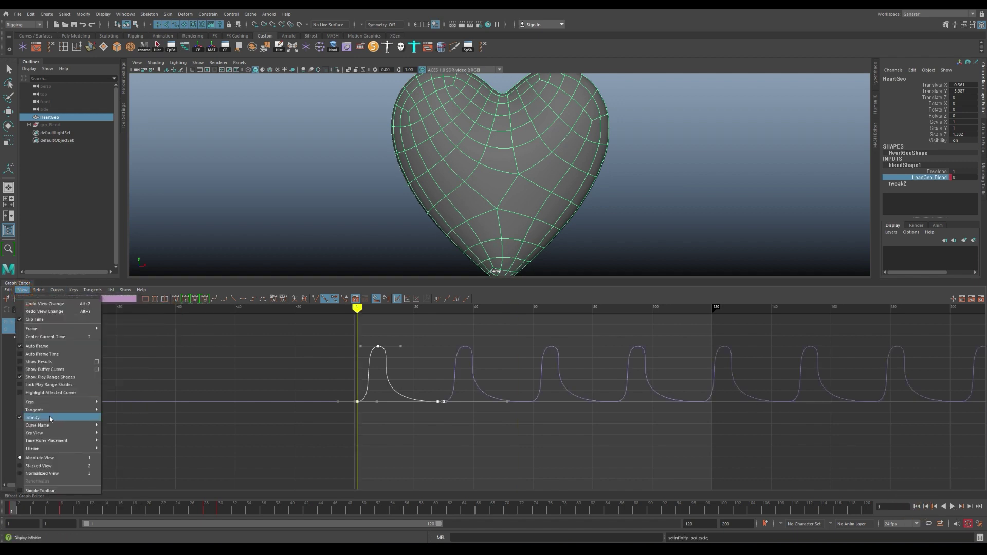
click(37, 418)
click(22, 290)
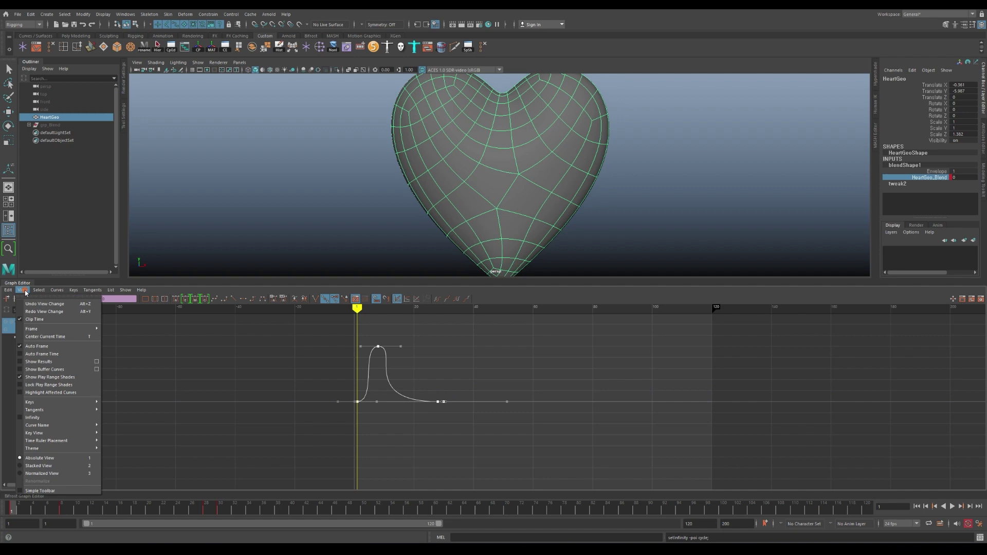
click(39, 419)
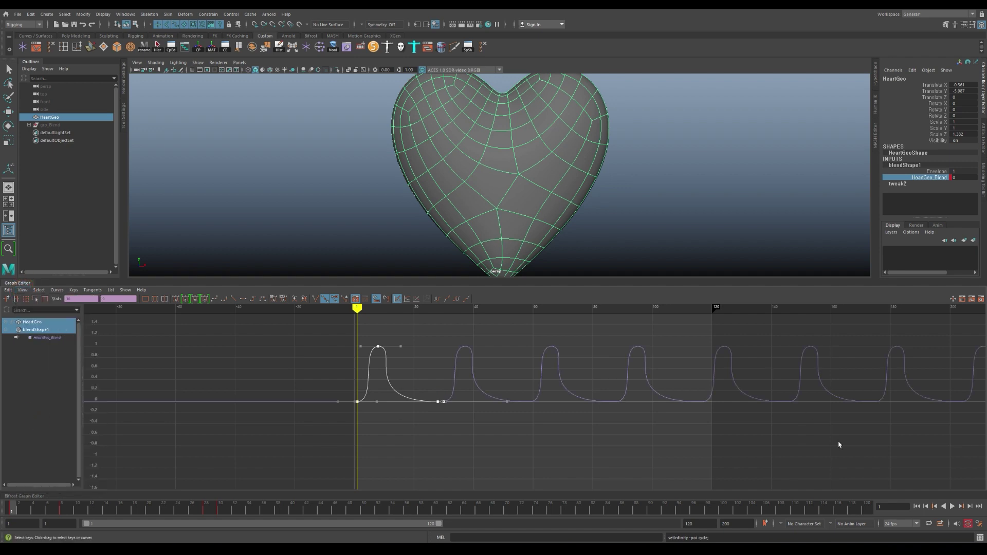
click(952, 507)
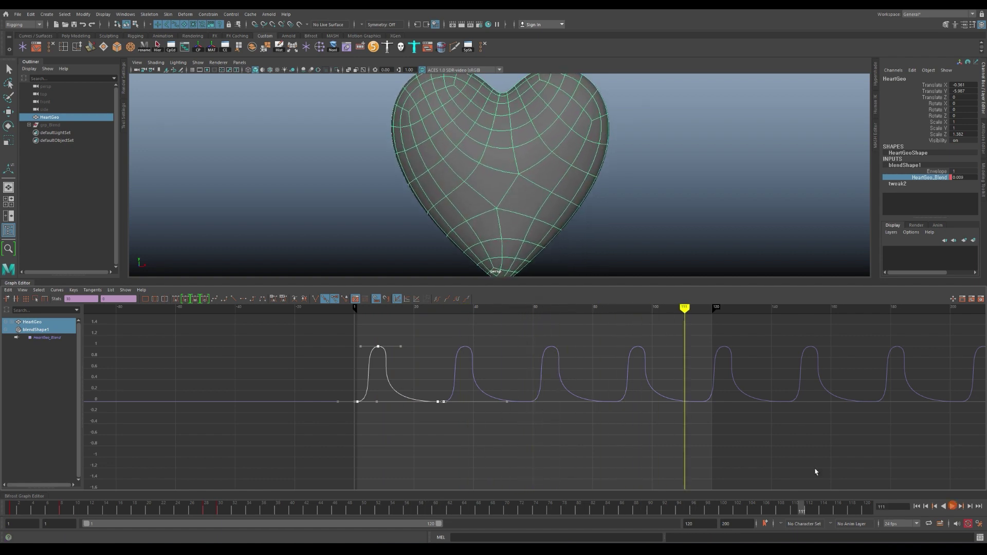
key(Escape)
click(23, 285)
- Add a Jiggle Deformer to the selected heart
click(300, 220)
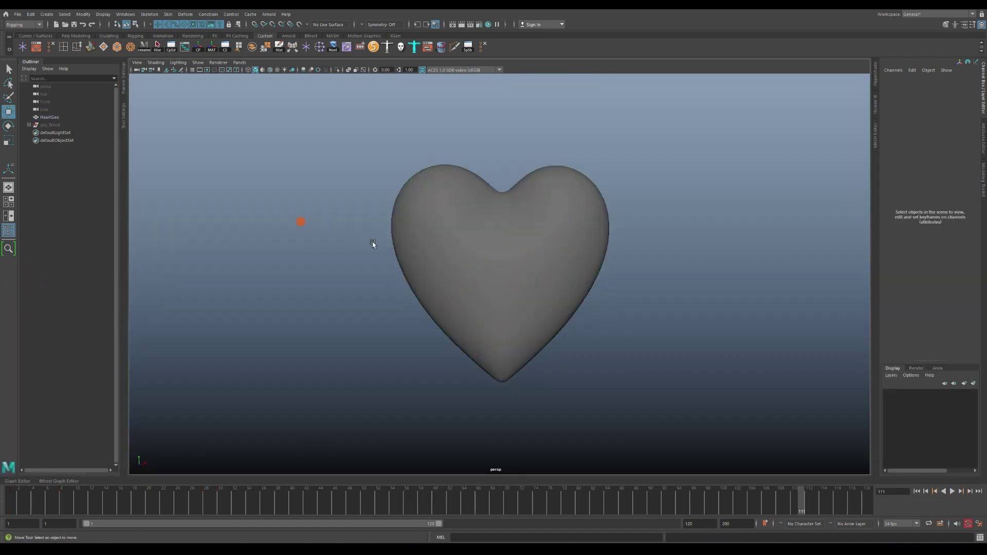
click(483, 265)
key(w)
click(191, 14)
mouse_move(223, 186)
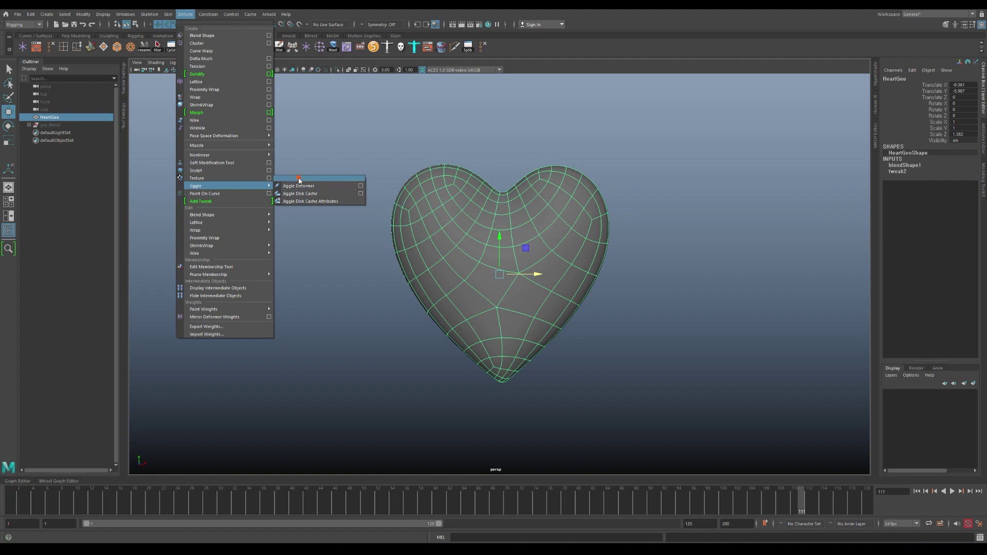
click(317, 178)
drag(326, 174, 258, 181)
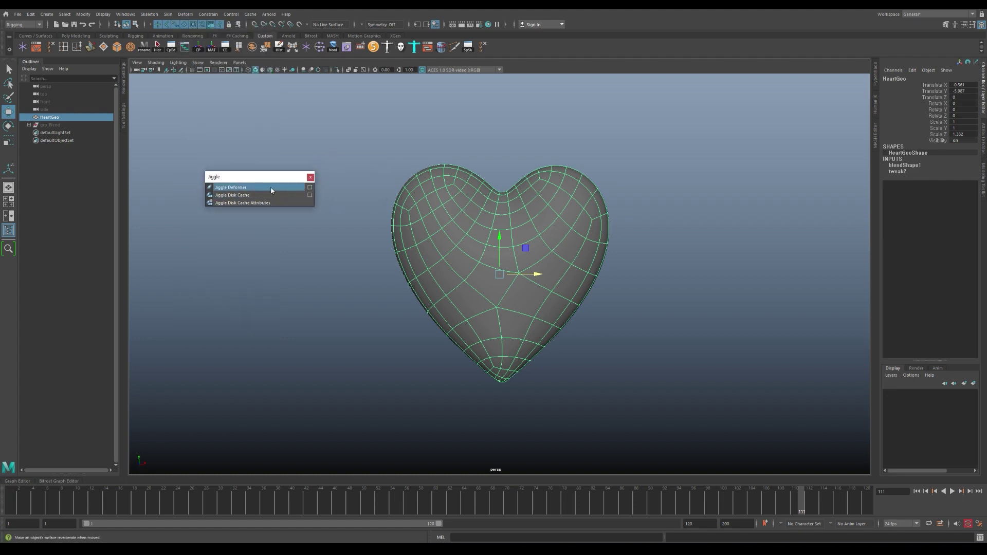
click(272, 188)
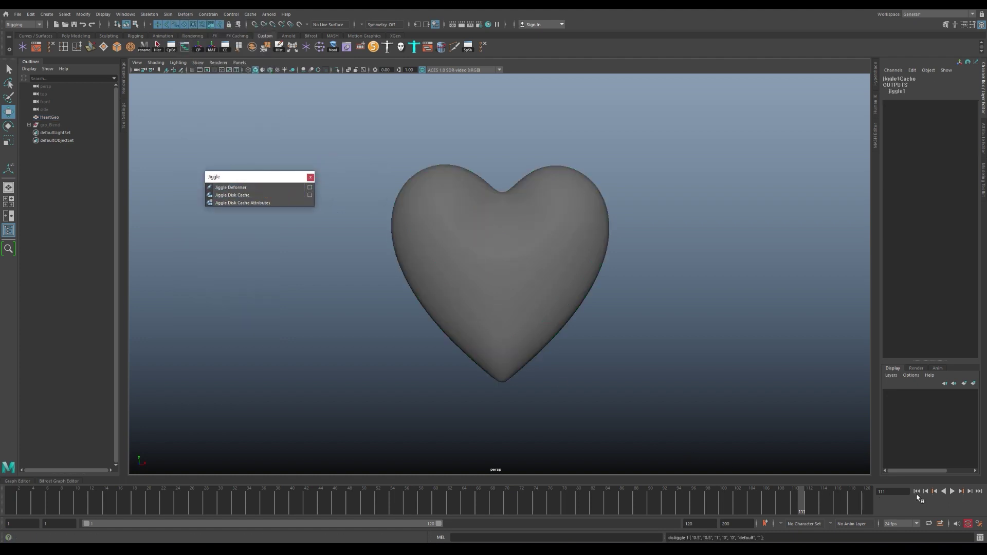
- Play back from frame 1 to test the jiggle, then show jiggle1's attributes
click(917, 492)
click(952, 492)
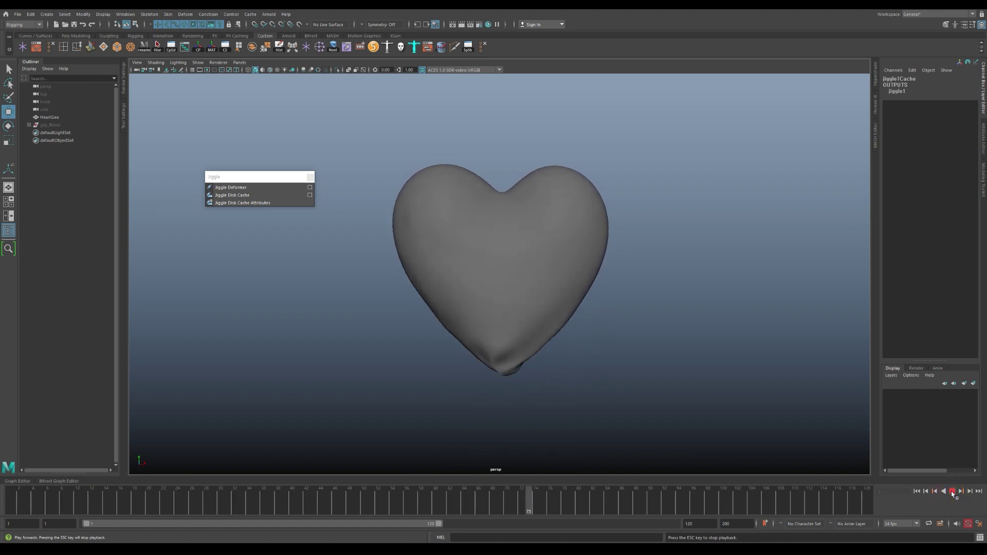
click(952, 492)
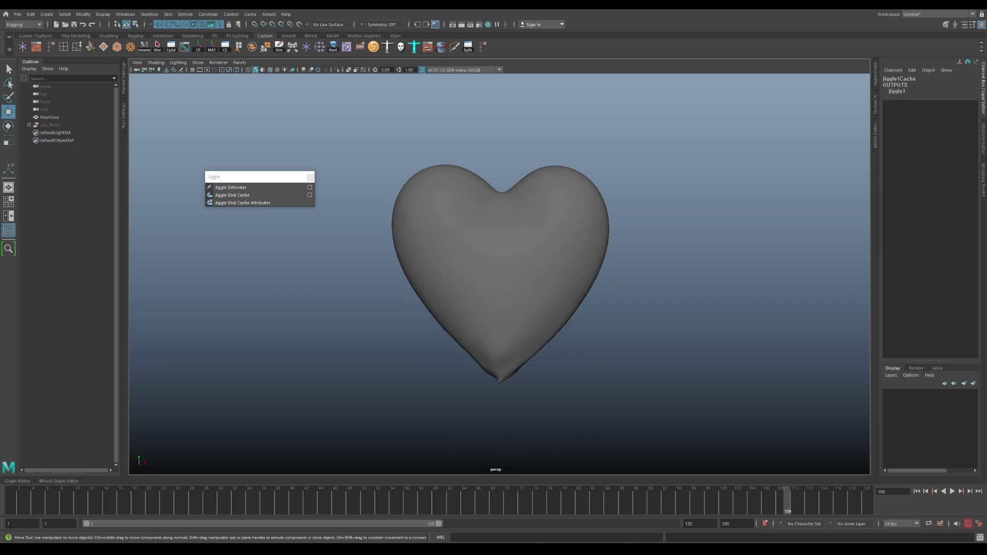
click(494, 267)
key(ctrl+a)
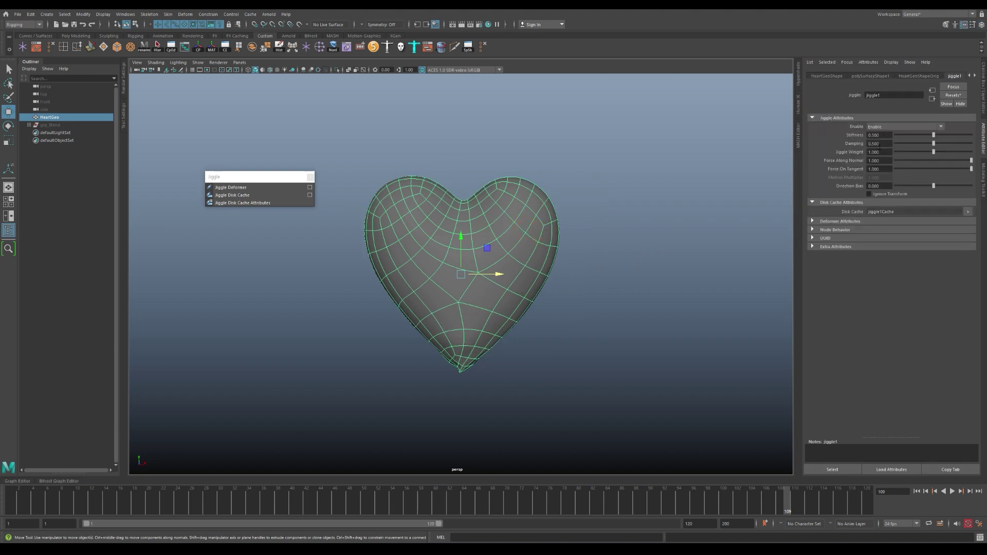
- Set jiggle1 damping 0.2, jiggle weight 0.95, normal force 0.8, tangent force and direction bias 0.5
text(0.2)
key(Return)
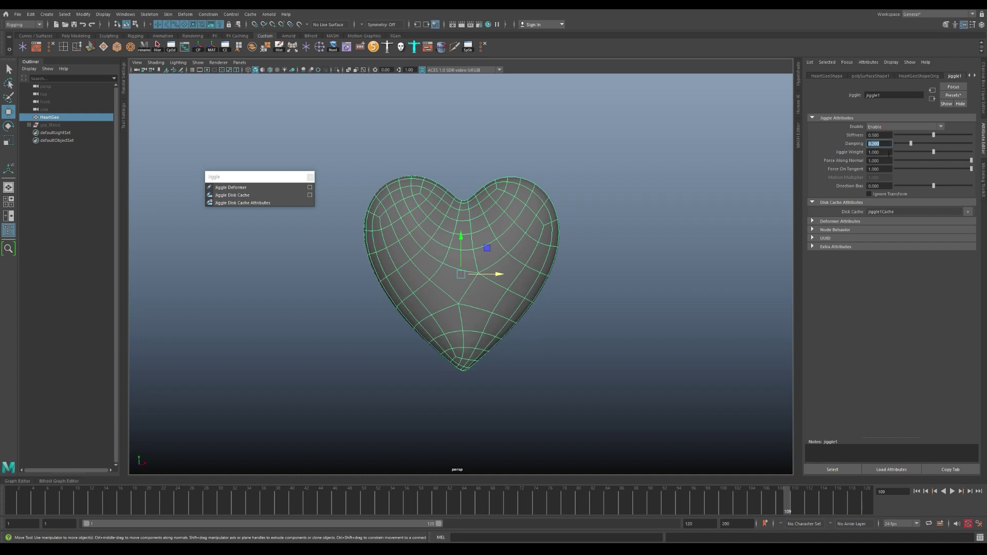
click(882, 152)
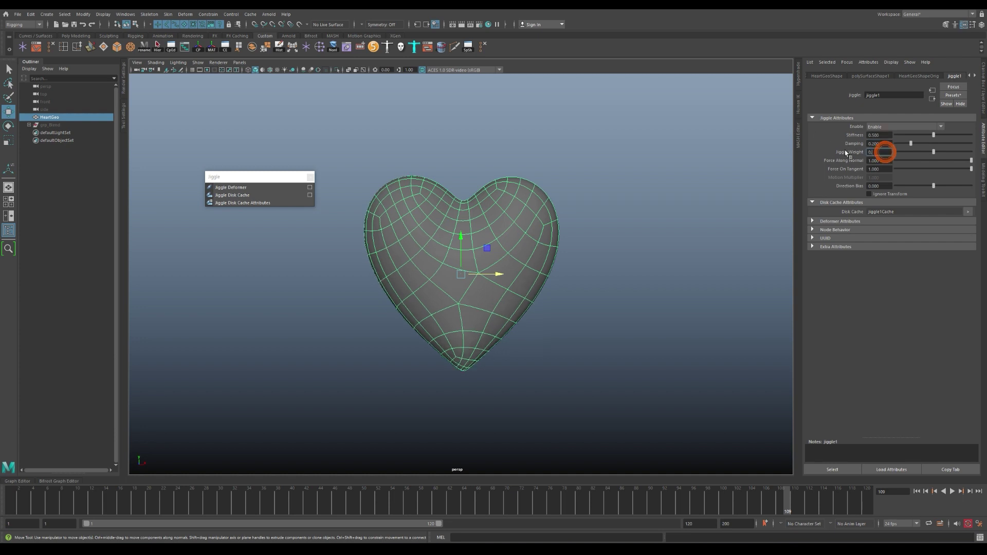
text(0.5)
click(884, 160)
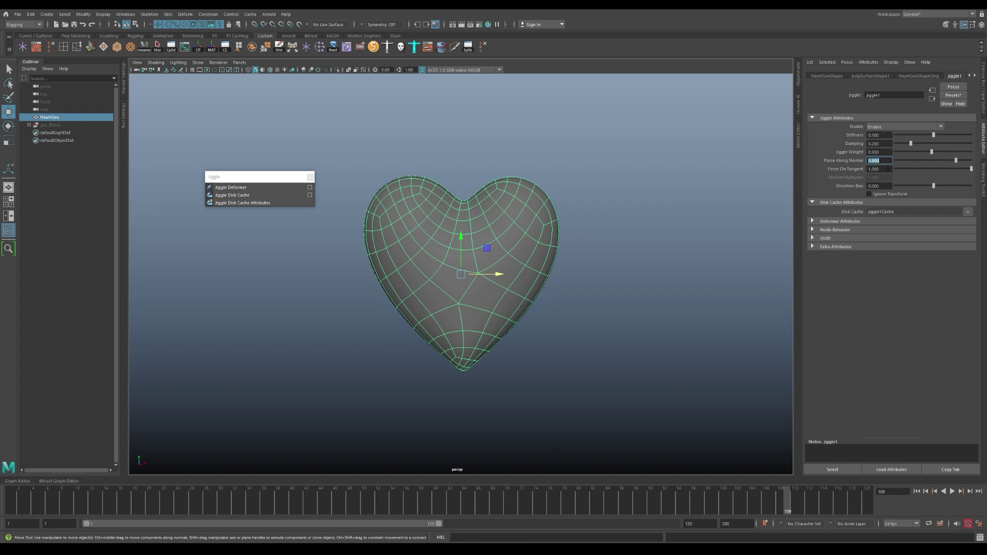
click(881, 168)
text(0.)
text(0.)
- Play the jiggle from frame 1 to check it, then reopen the Graph Editor
click(917, 492)
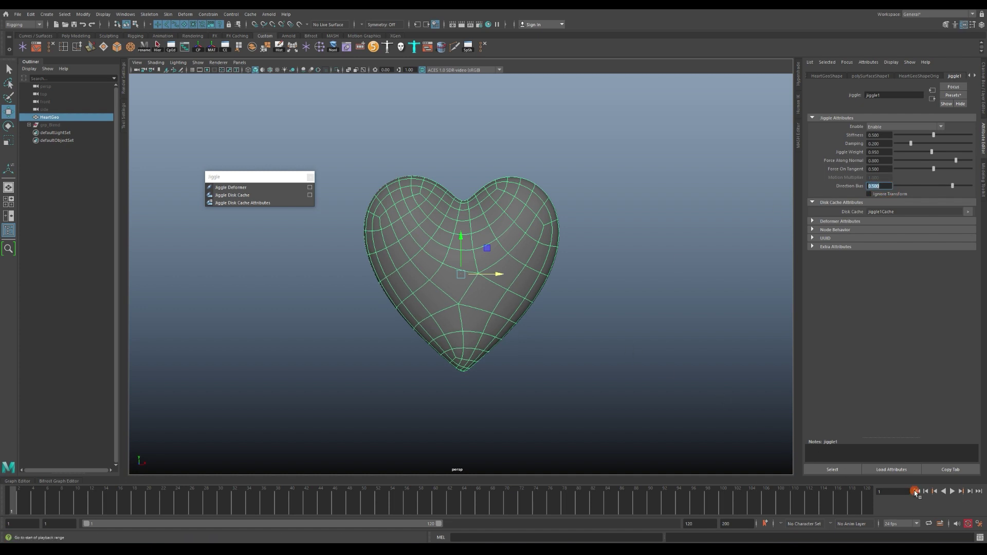
click(952, 492)
click(712, 361)
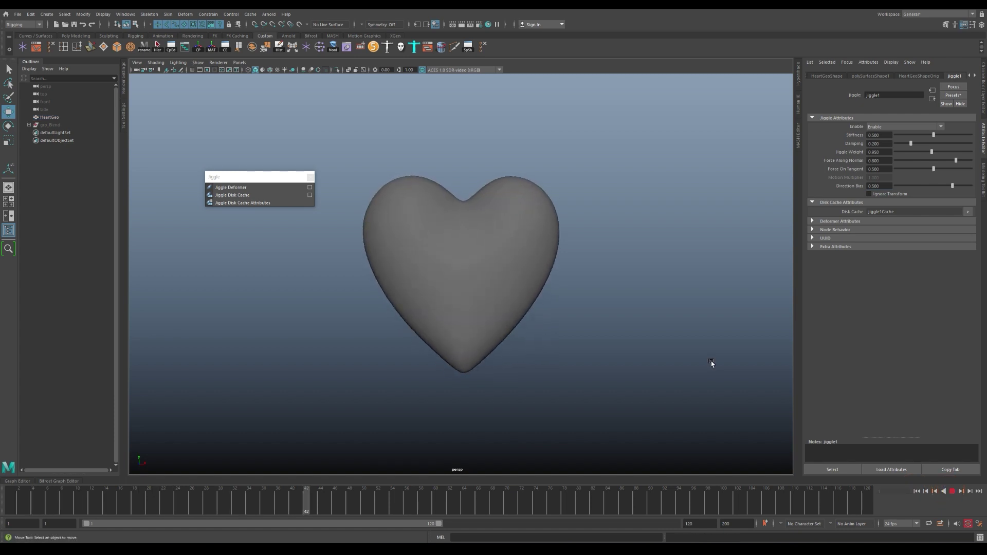
click(952, 491)
click(17, 481)
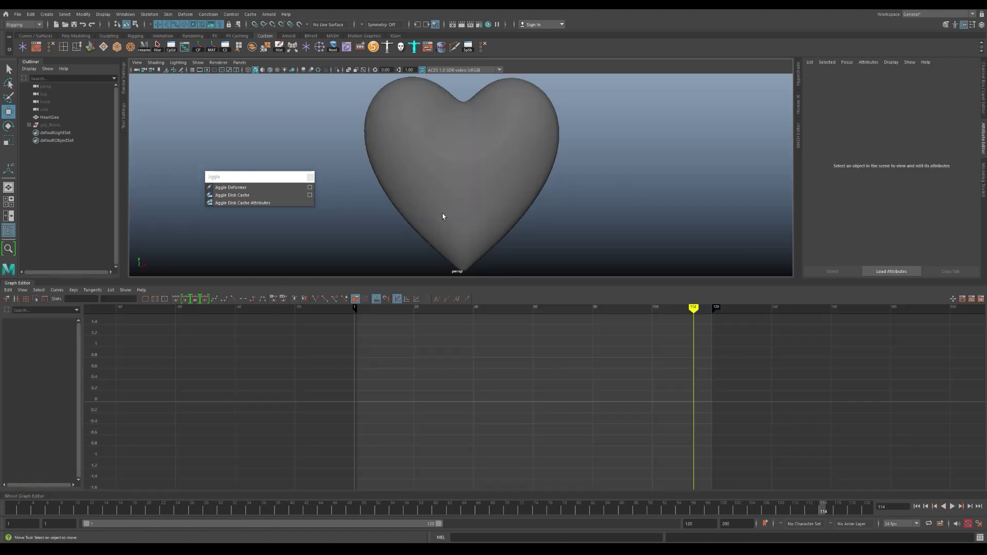
- Inspect the heart's cycling curves and set the playback end frame to 117
click(442, 216)
scroll(783, 375, down, 3)
scroll(784, 380, down, 2)
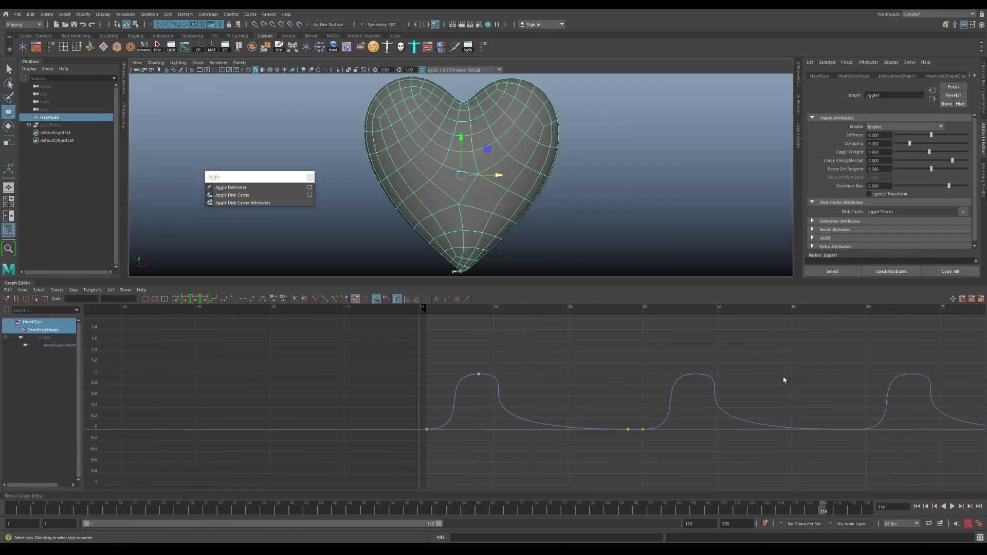
alt+middle_drag(862, 381, 339, 378)
drag(740, 308, 762, 307)
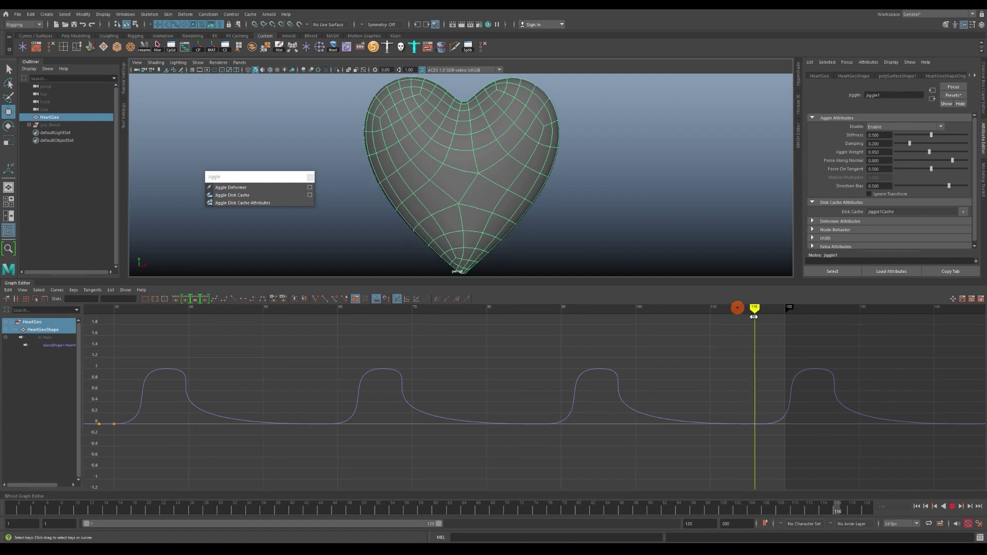
double_click(699, 523)
text(117)
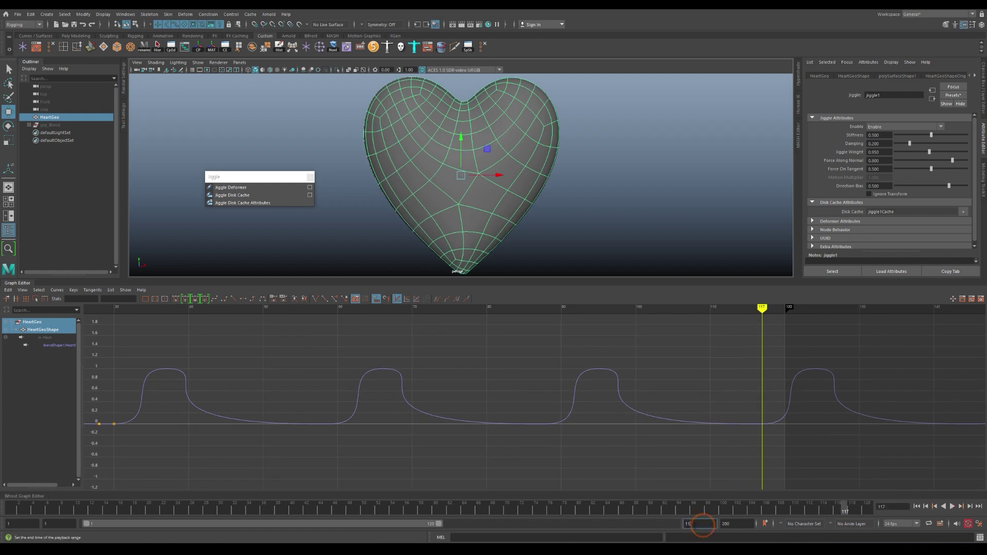
key(Return)
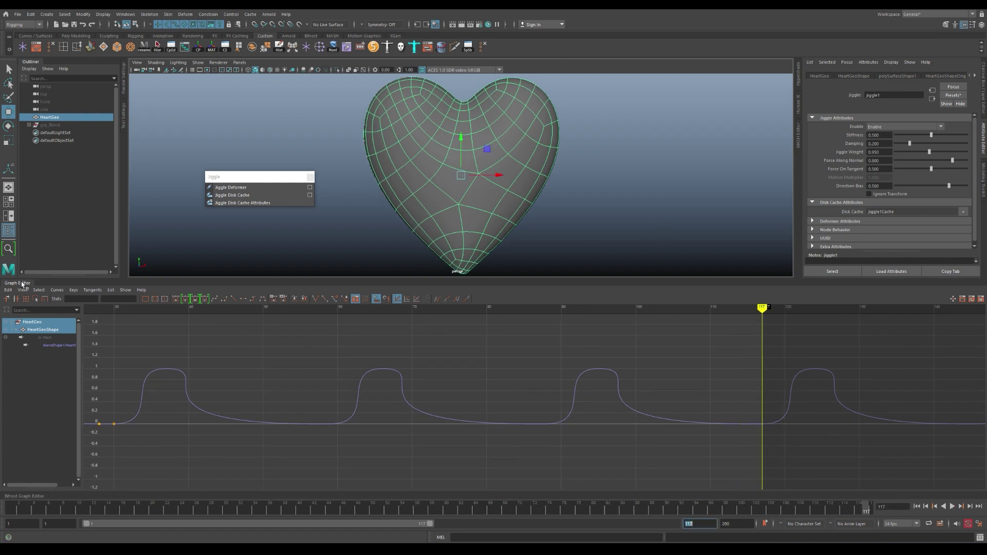
- Close the Graph Editor and play the looping heart animation to check it
click(24, 284)
click(952, 491)
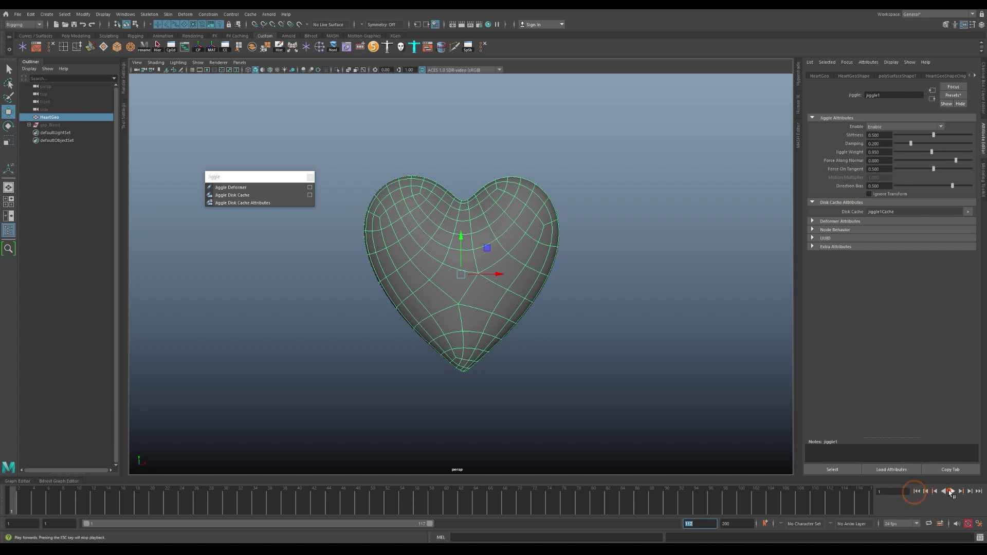
click(681, 352)
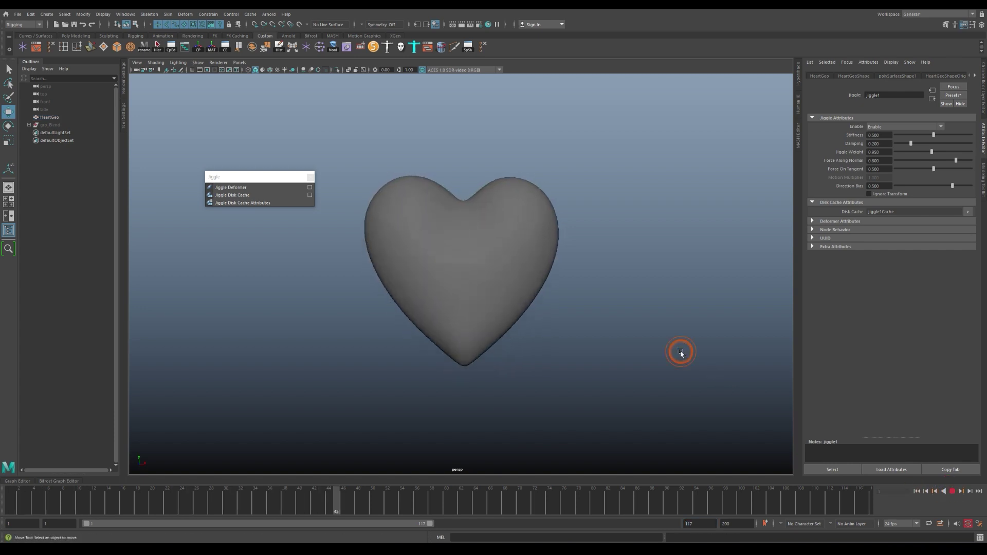
click(602, 309)
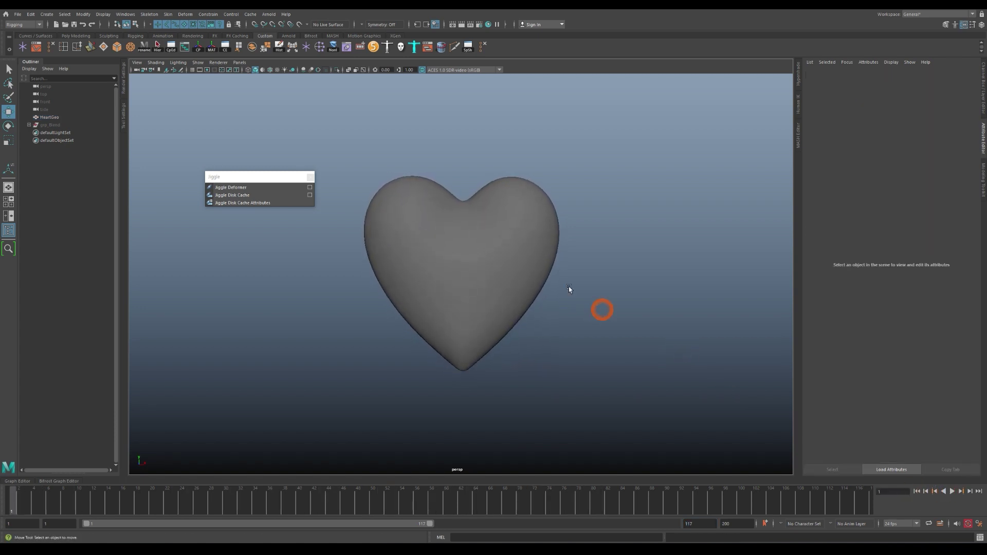
click(309, 180)
- Duplicate HeartGeo into HeartGeo1 and hide the original HeartGeo from the Outliner
click(465, 236)
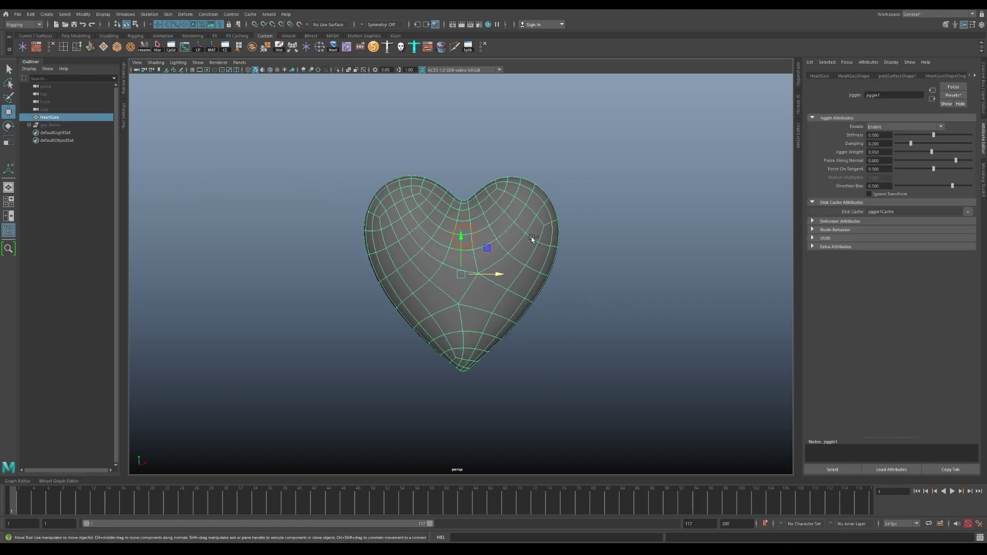
key(ctrl+a)
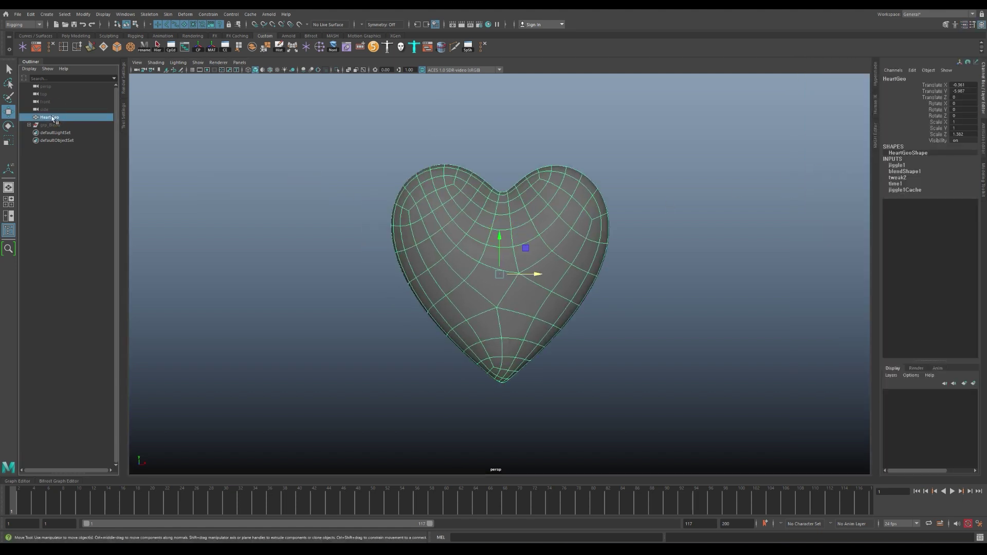
key(ctrl+d)
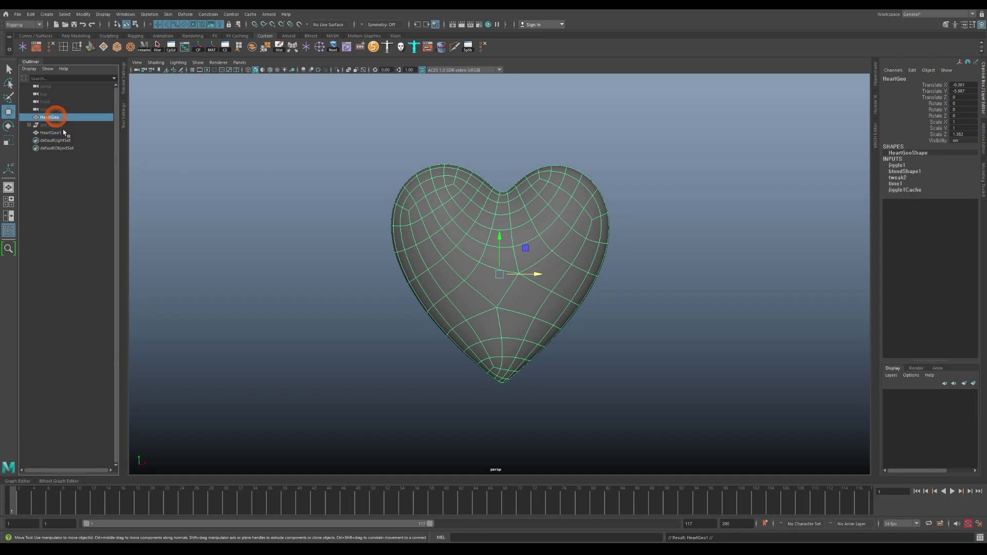
click(50, 117)
key(ctrl+h)
key(space)
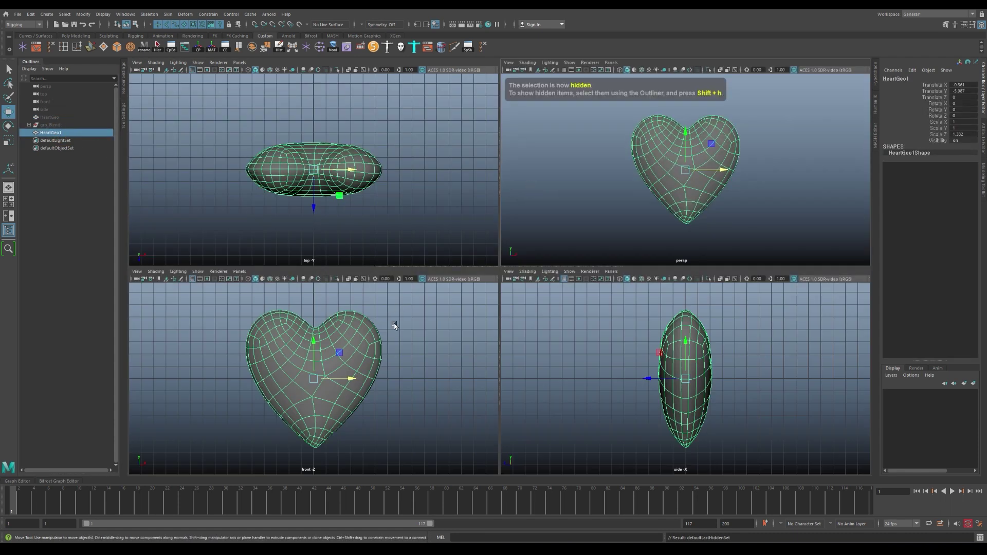
key(space)
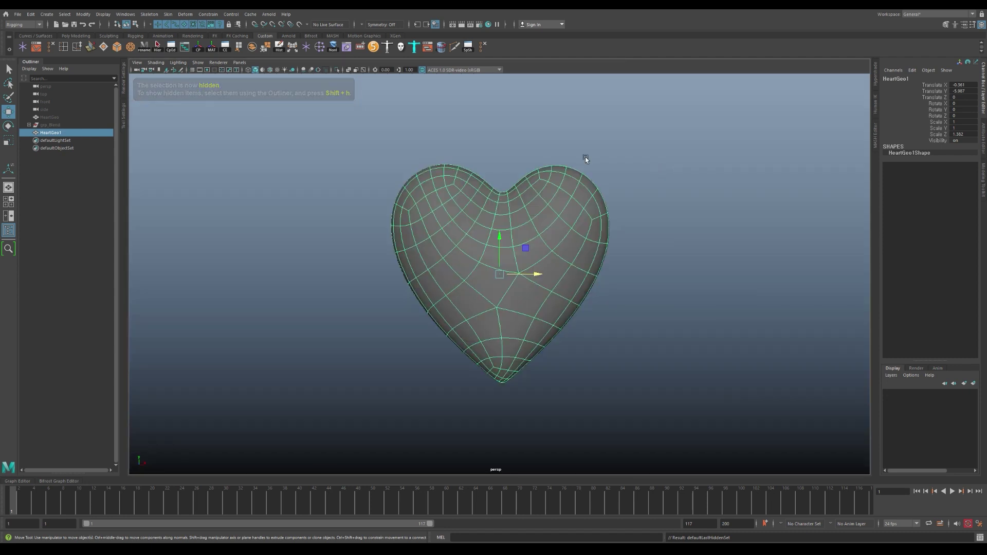
- Create a poly cube 12.1 wide, 19 high, 17.6 deep with 7×21 subdivisions
click(70, 36)
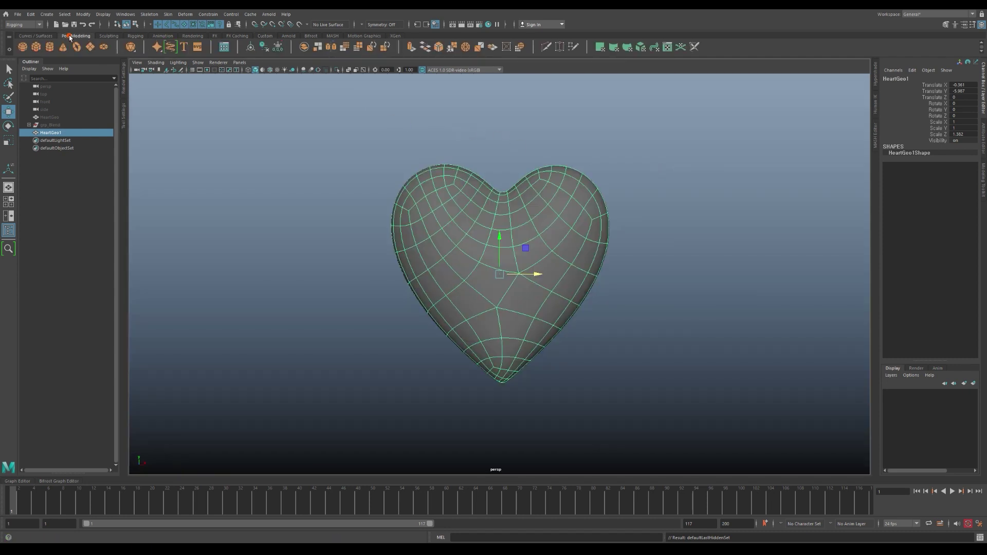
click(40, 50)
key(space)
key(space)
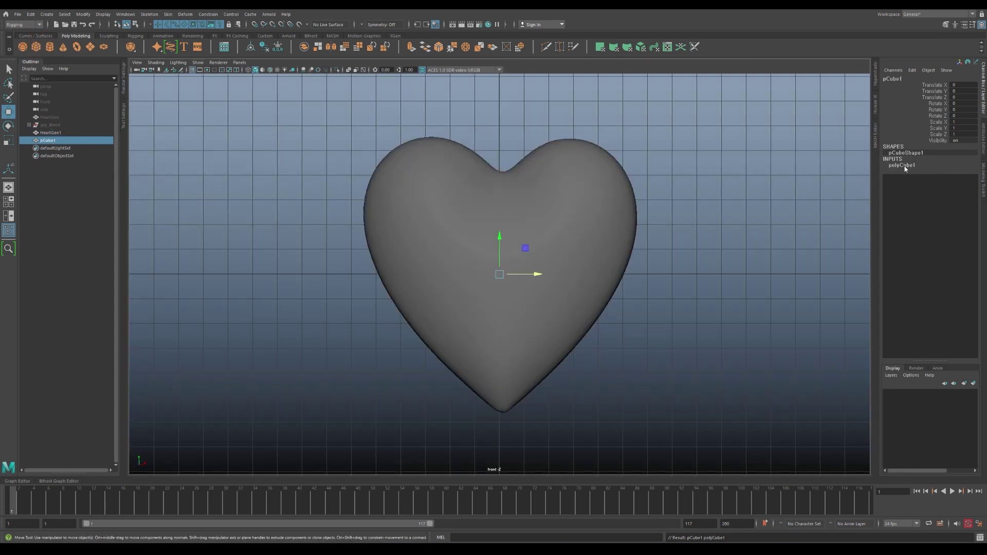
click(902, 165)
click(940, 172)
mouse_move(628, 227)
middle_down()
mouse_move(640, 228)
mouse_move(633, 234)
middle_up()
click(941, 177)
mouse_move(740, 178)
middle_down()
mouse_move(762, 176)
mouse_move(760, 188)
mouse_move(547, 194)
middle_up()
click(941, 184)
key(f)
click(925, 196)
- Bend the cube into an S-wave with a Sine deformer of amplitude 0.18
key(w)
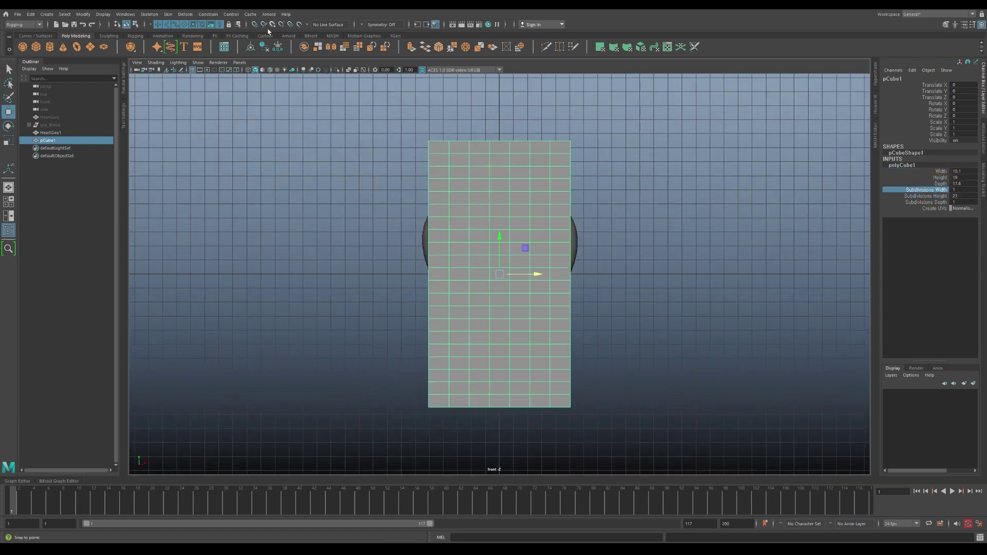
click(186, 15)
mouse_move(201, 154)
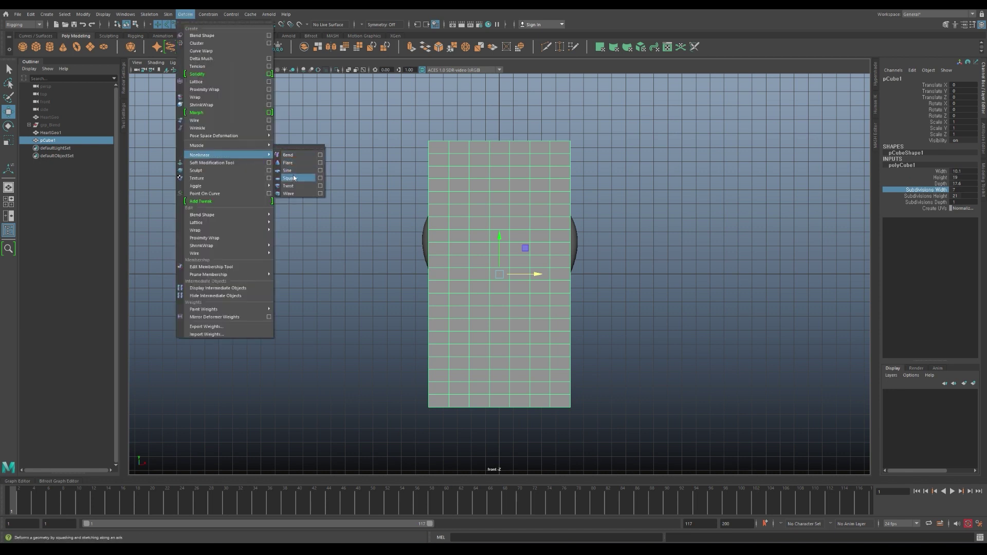
click(295, 173)
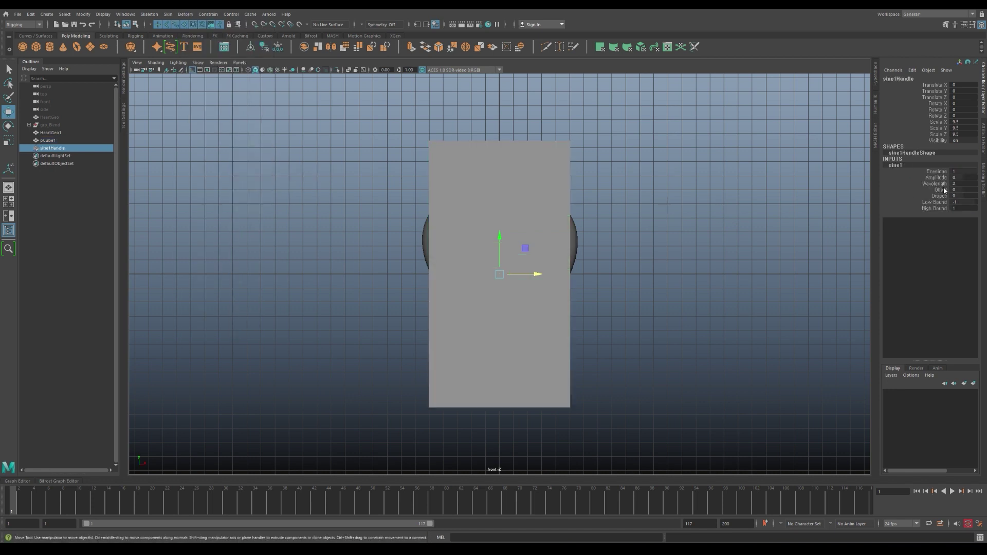
click(936, 177)
mouse_move(689, 181)
middle_down()
mouse_move(731, 180)
mouse_move(707, 204)
middle_up()
click(935, 183)
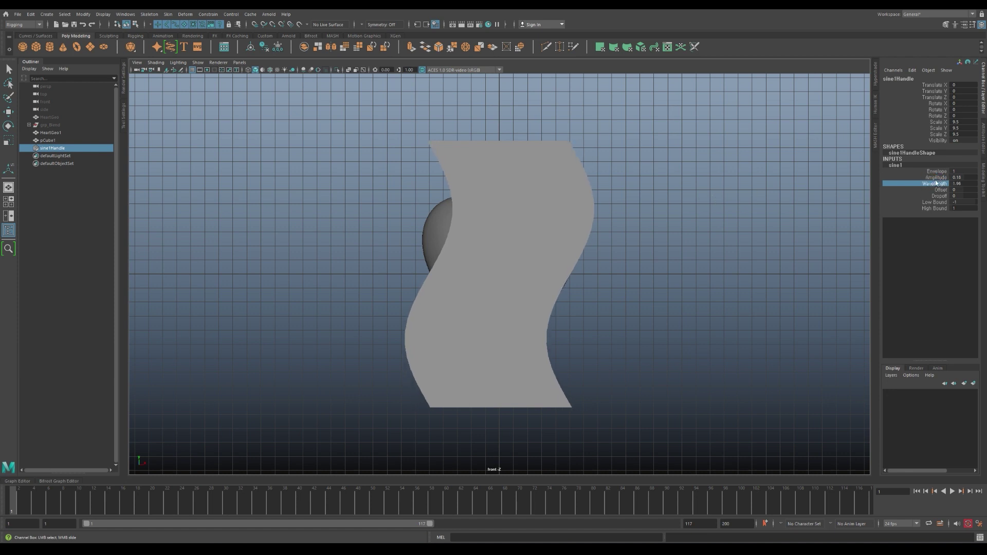
- Move the sine handle and wavy cube right, across the heart's right half
key(w)
click(62, 141)
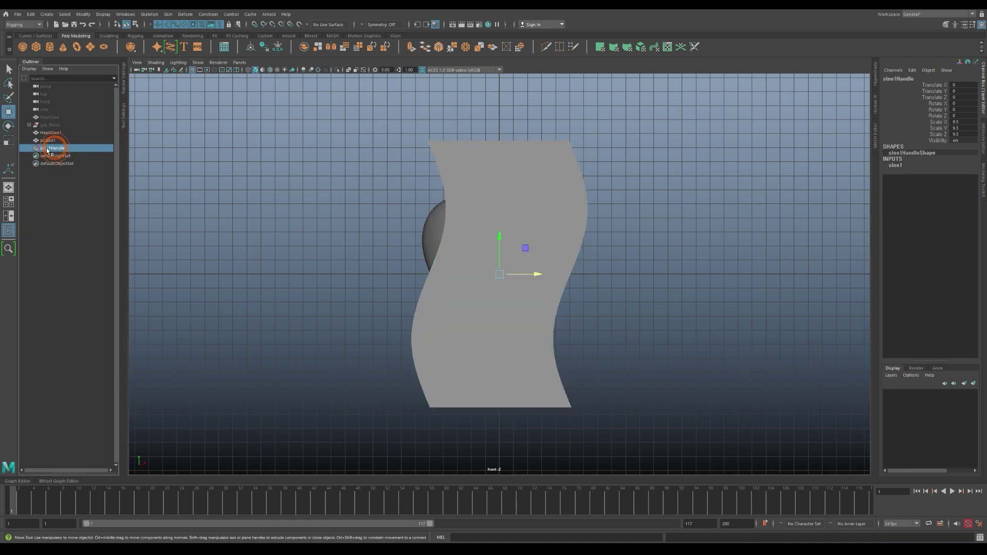
ctrl+click(48, 140)
mouse_move(532, 274)
mouse_down()
mouse_move(622, 282)
mouse_move(600, 284)
mouse_up()
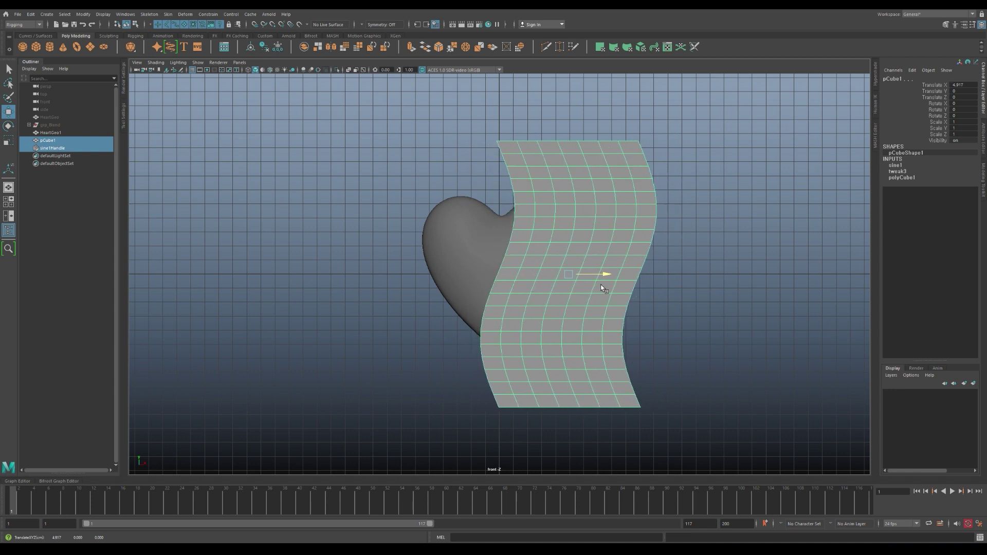
- Select HeartGeo1 together with the wavy cube
click(746, 246)
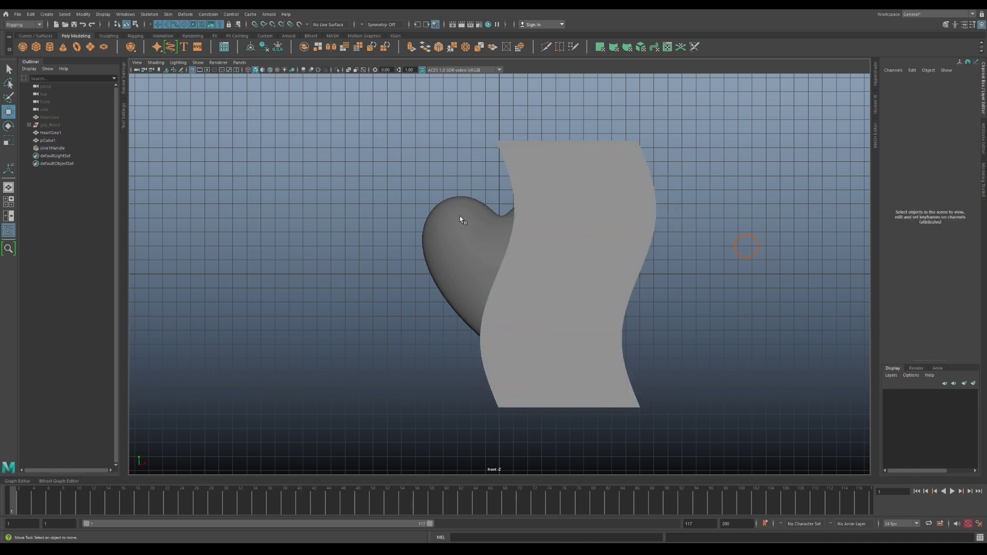
click(459, 220)
click(55, 140)
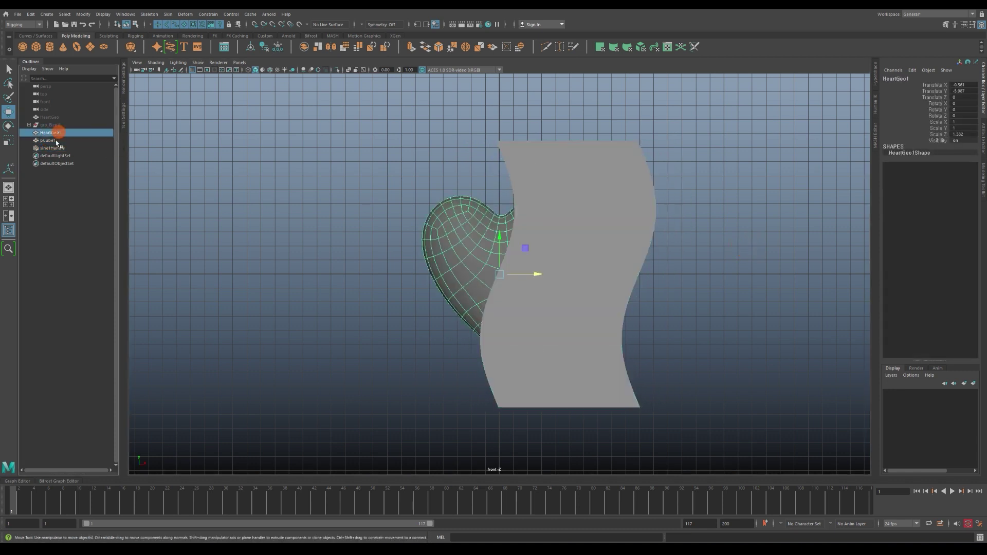
ctrl+click(56, 141)
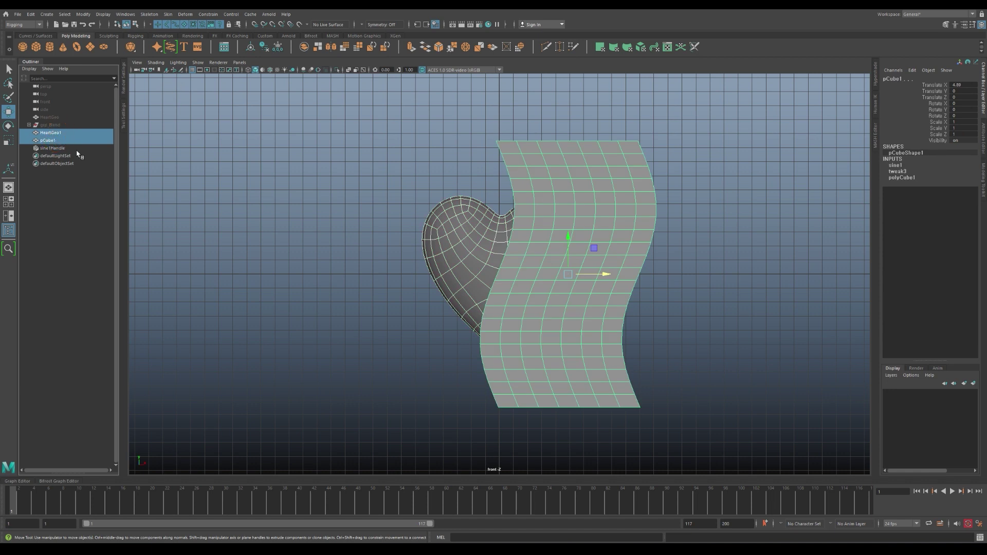
click(264, 35)
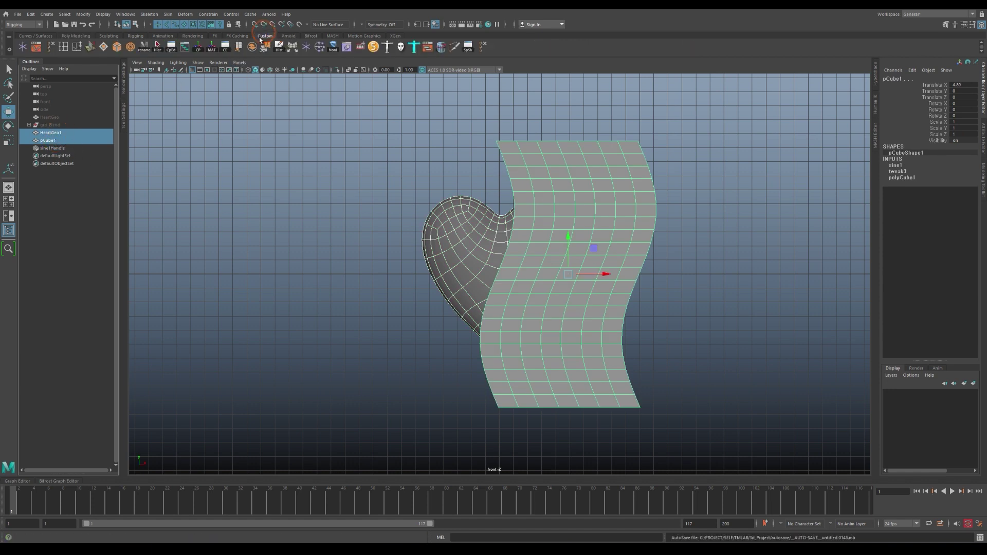
- Cut the wavy cube out of HeartGeo1 with a boolean Difference
click(62, 141)
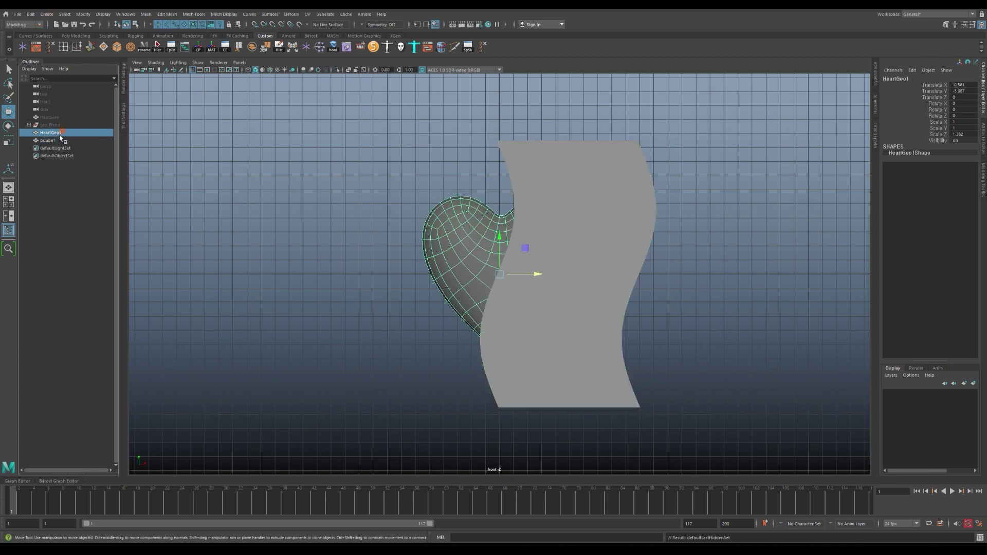
key(F2)
click(144, 16)
mouse_move(167, 14)
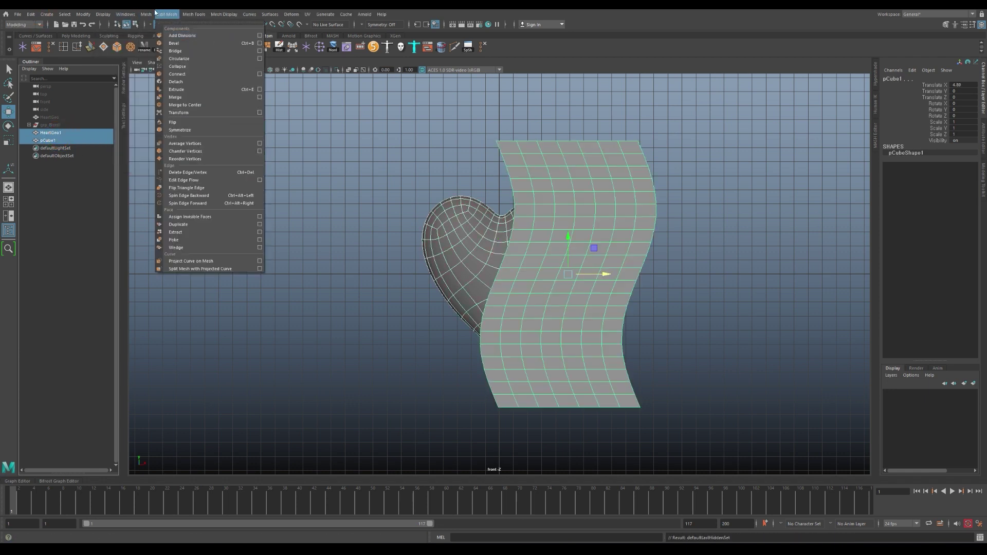
mouse_move(177, 35)
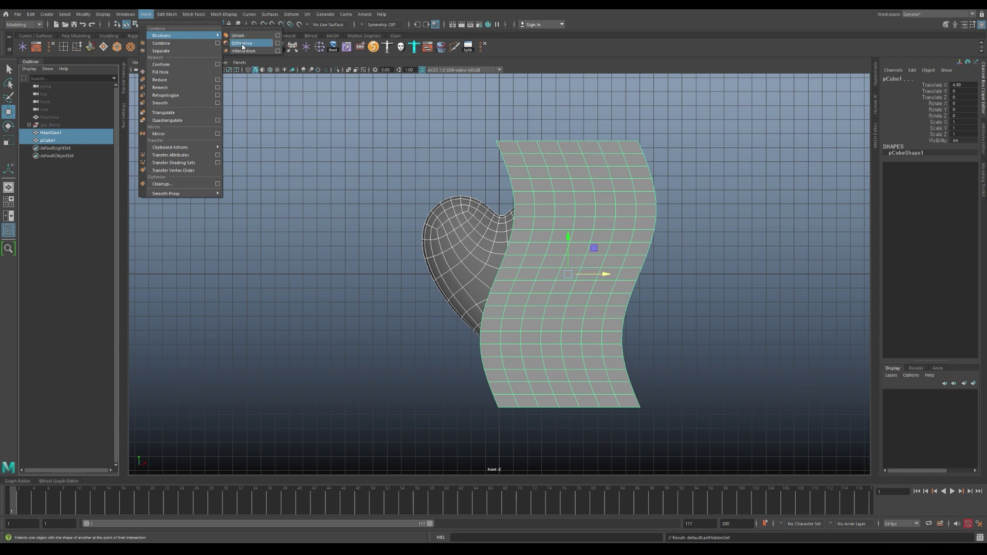
click(242, 44)
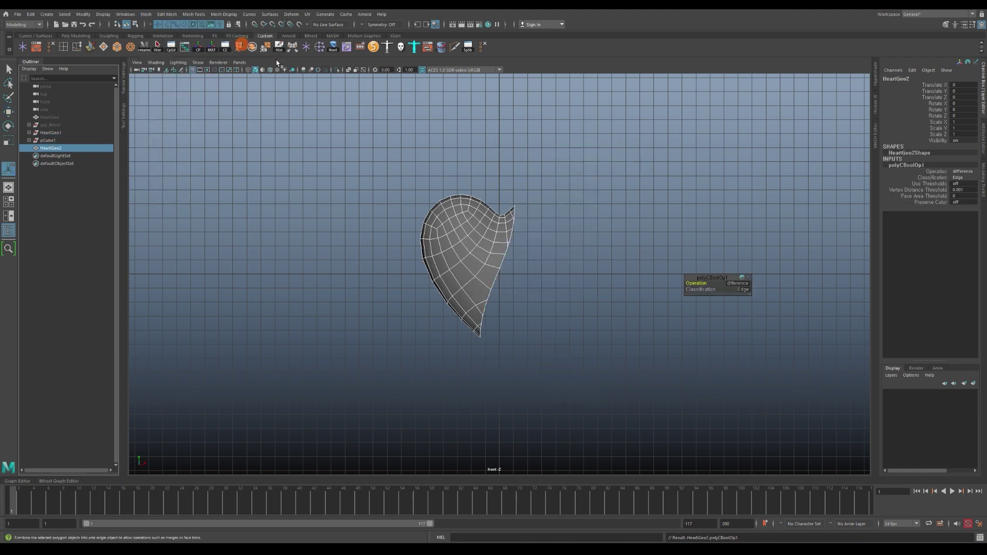
- Duplicate the cut heart, rename the copy Heart_inside_Left, and hide it
click(301, 198)
click(50, 148)
key(ctrl+d)
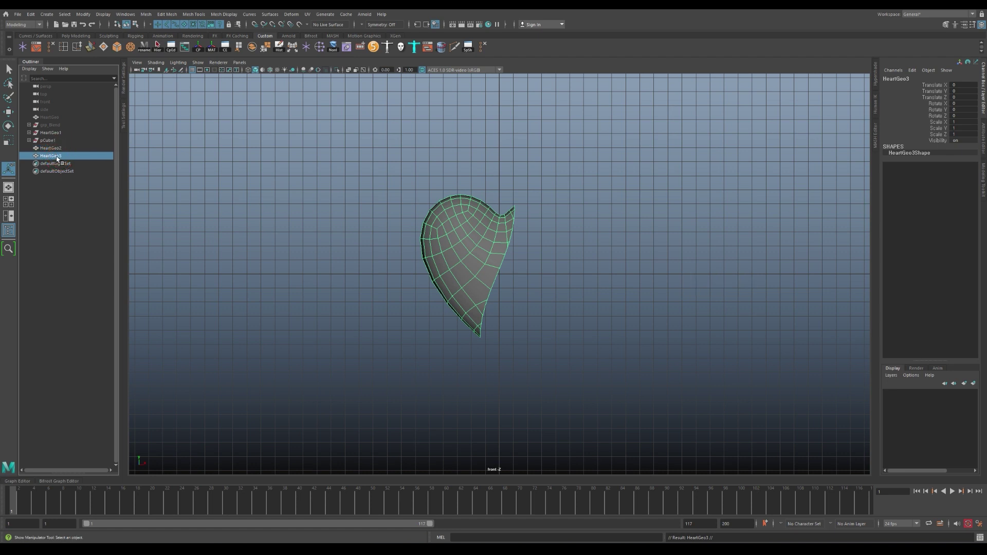
double_click(57, 157)
key(Return)
click(65, 148)
key(ctrl+h)
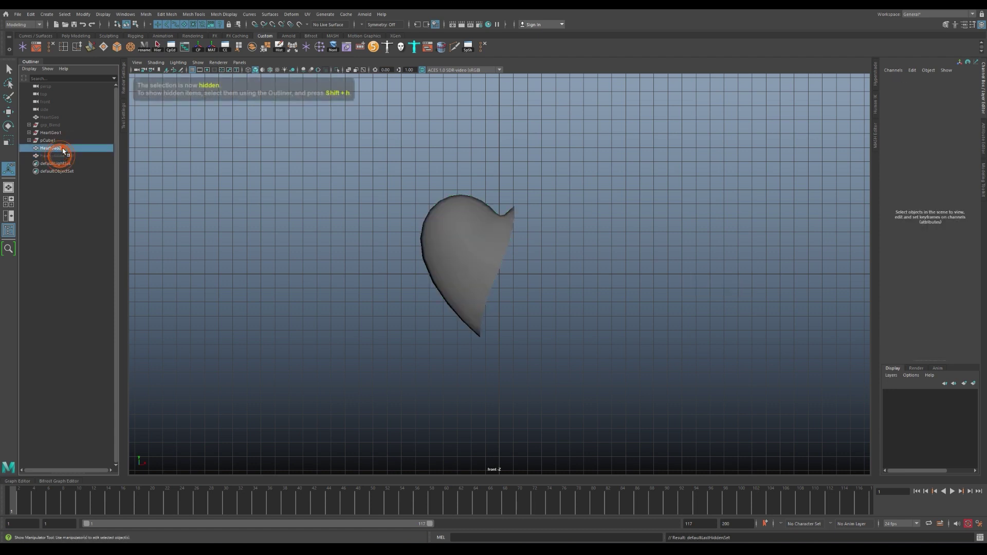
- Change HeartGeo2's polyCBoolOp1 operation to Intersection
click(64, 148)
double_click(900, 166)
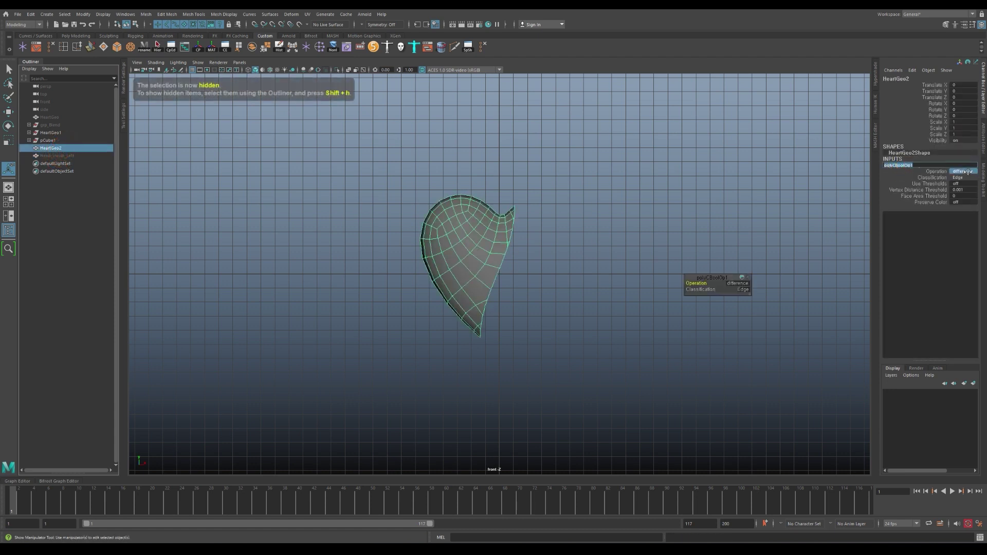
click(969, 172)
click(963, 193)
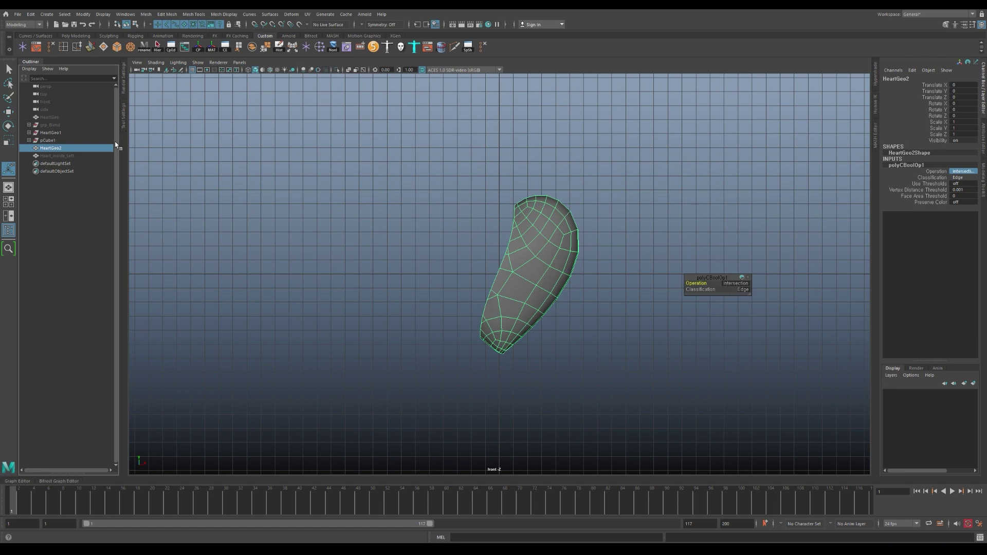
- Delete HeartGeo2's history and rename it Heart_inside_Right
click(36, 14)
mouse_move(54, 107)
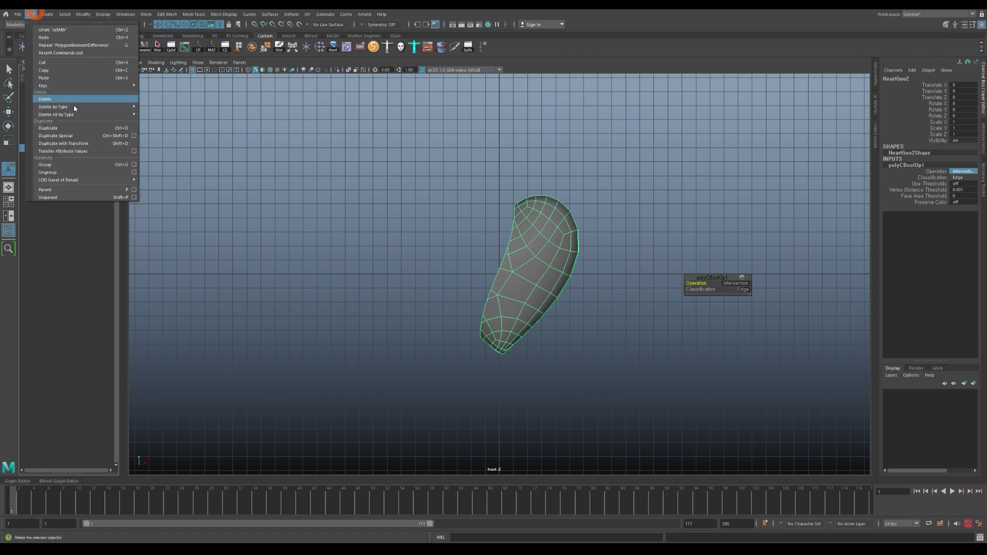
click(176, 107)
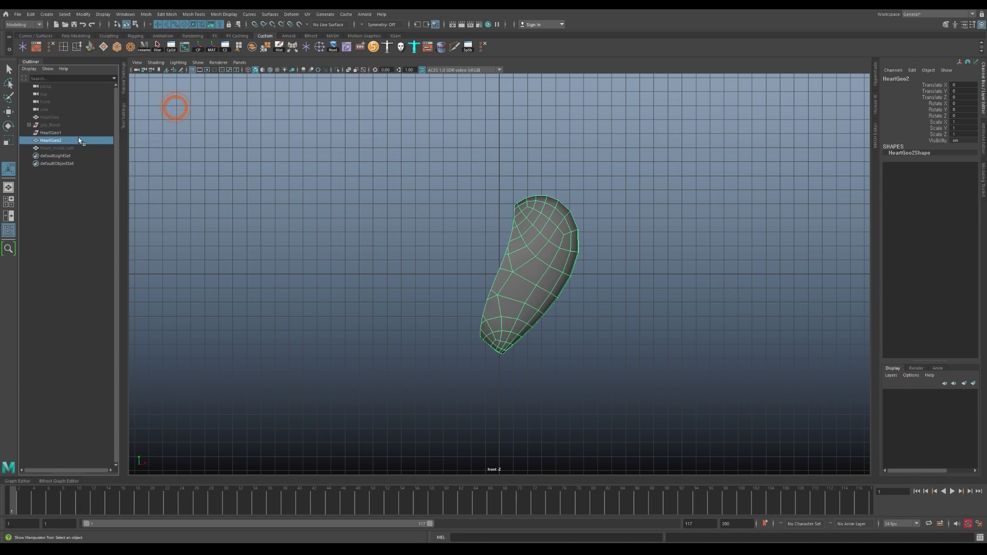
double_click(55, 142)
text(Heart_inside_Left)
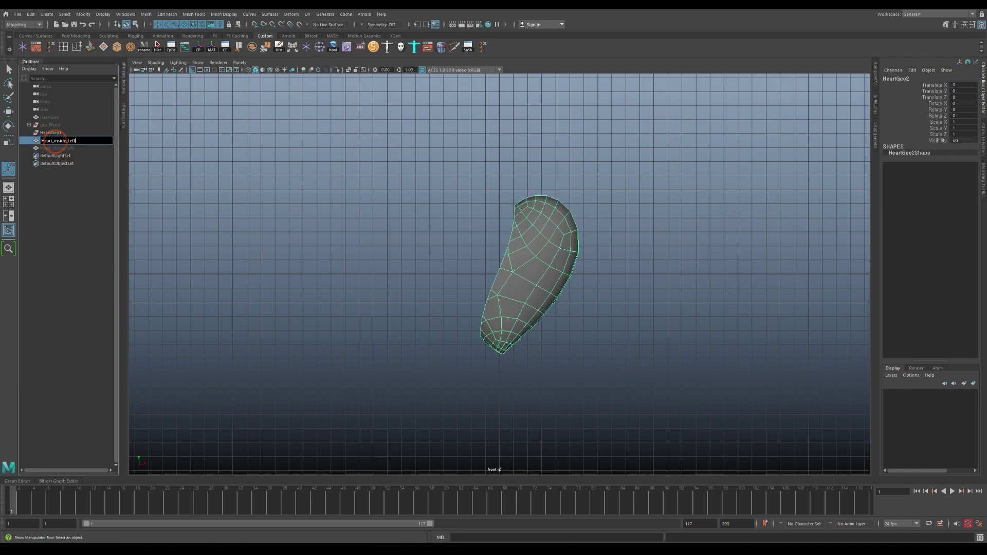
key(BackSpace)
key(BackSpace)
key(BackSpace)
text(Right)
key(Return)
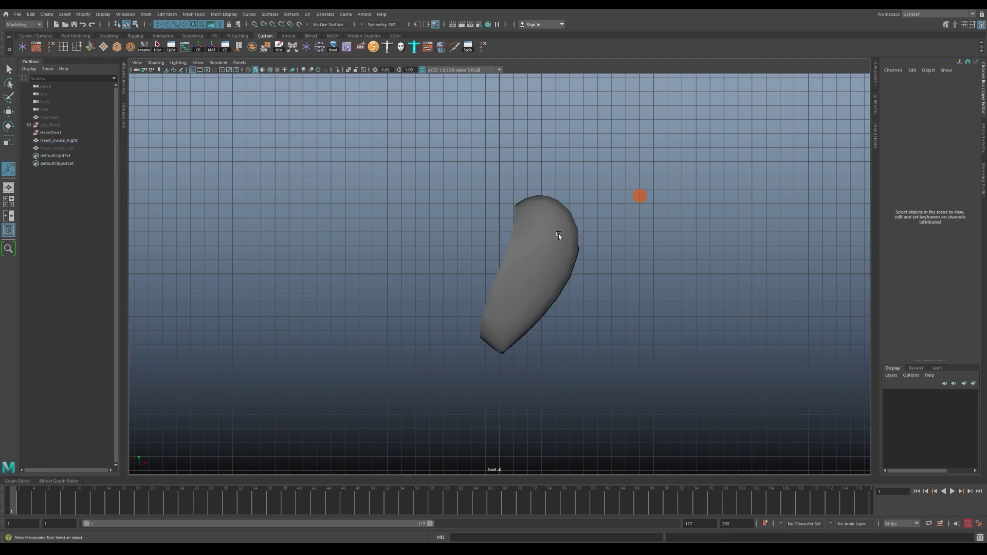
- Orbit the perspective view to see Heart_inside_Right's outer side
key(space)
key(space)
alt+drag(586, 217, 554, 209)
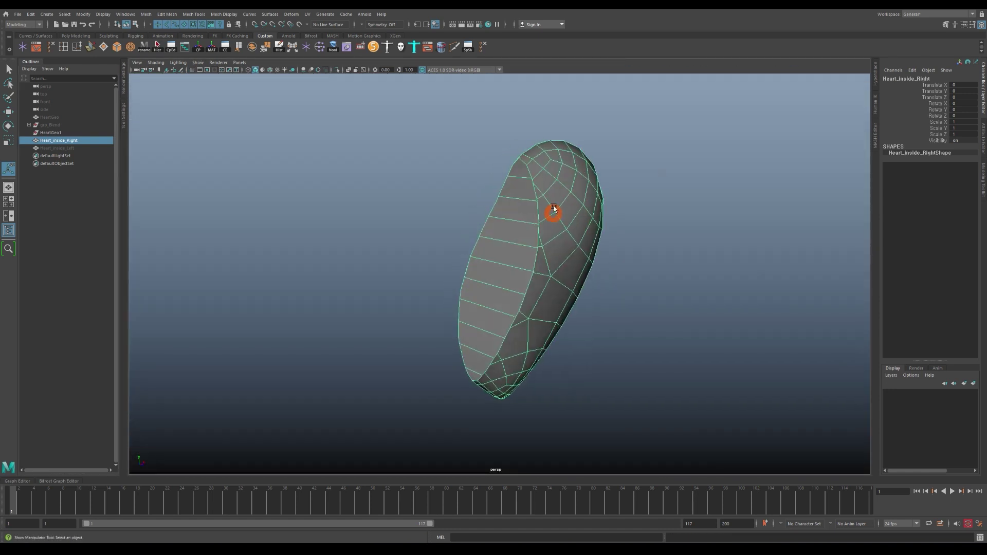
alt+drag(634, 257, 628, 253)
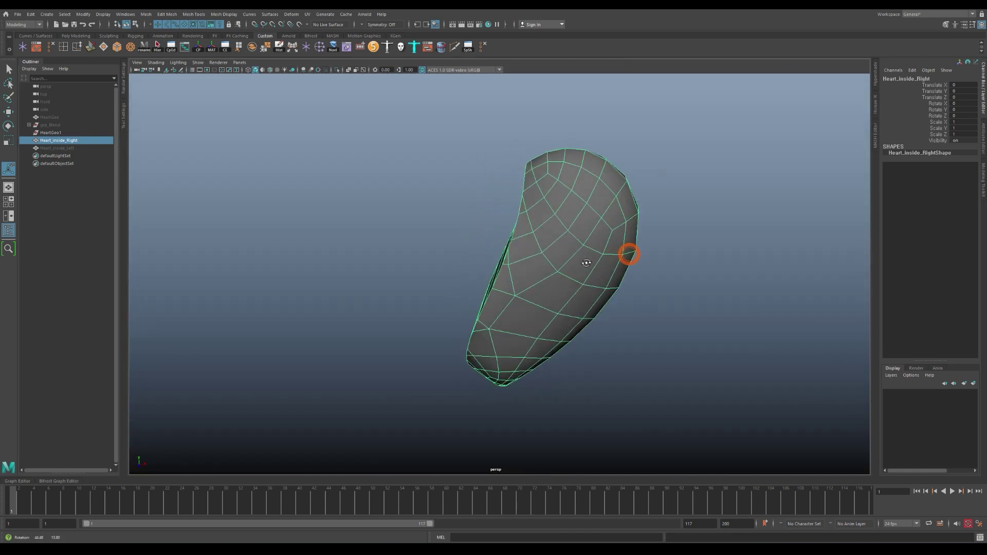
click(144, 14)
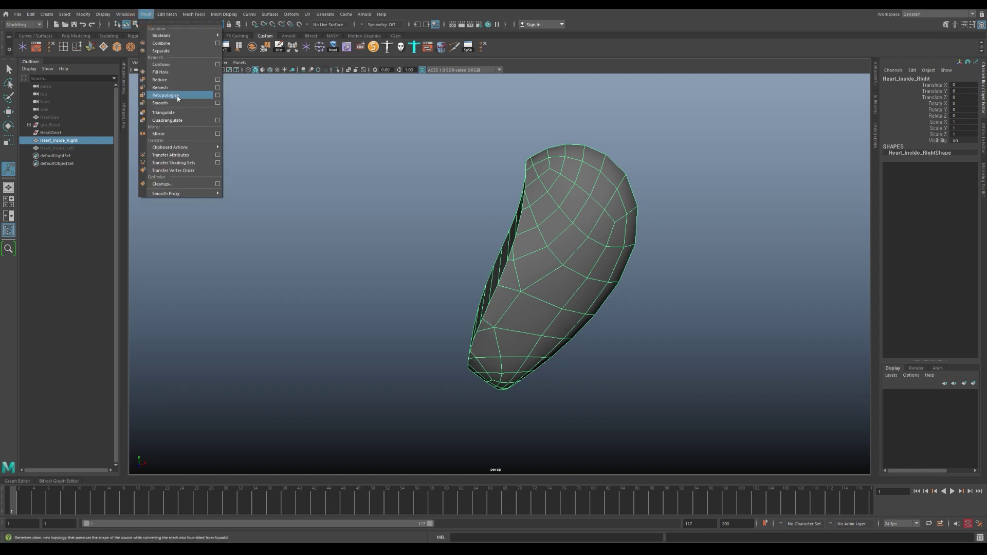
- Remesh and retopologize Heart_inside_Right into clean quads
click(176, 23)
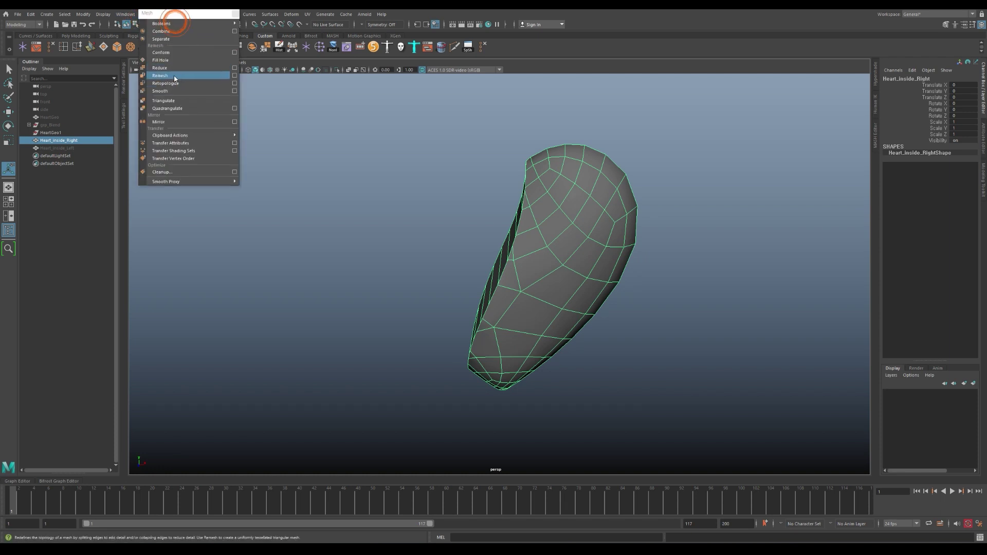
click(175, 75)
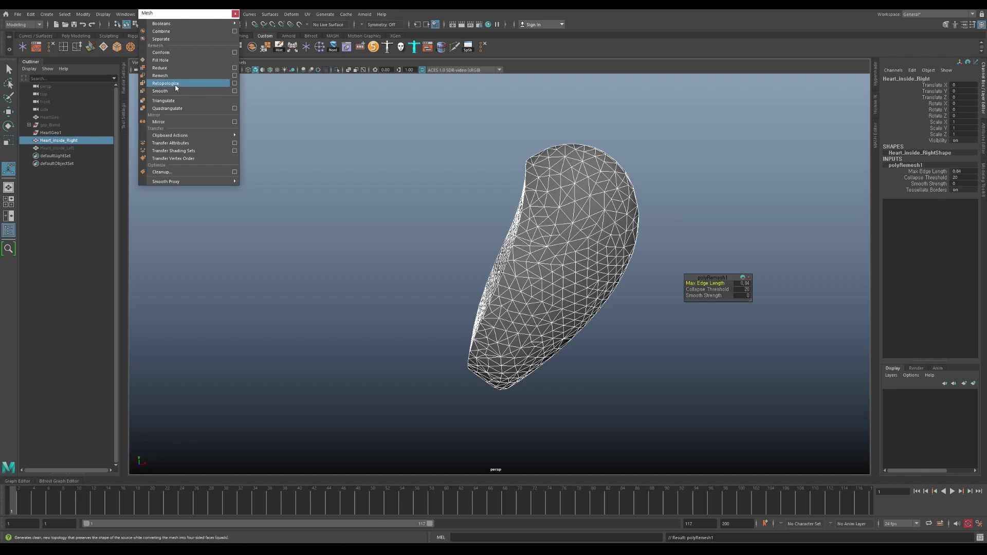
click(175, 83)
- Unhide Heart_inside_Left and remesh and retopologize it into quads
click(400, 201)
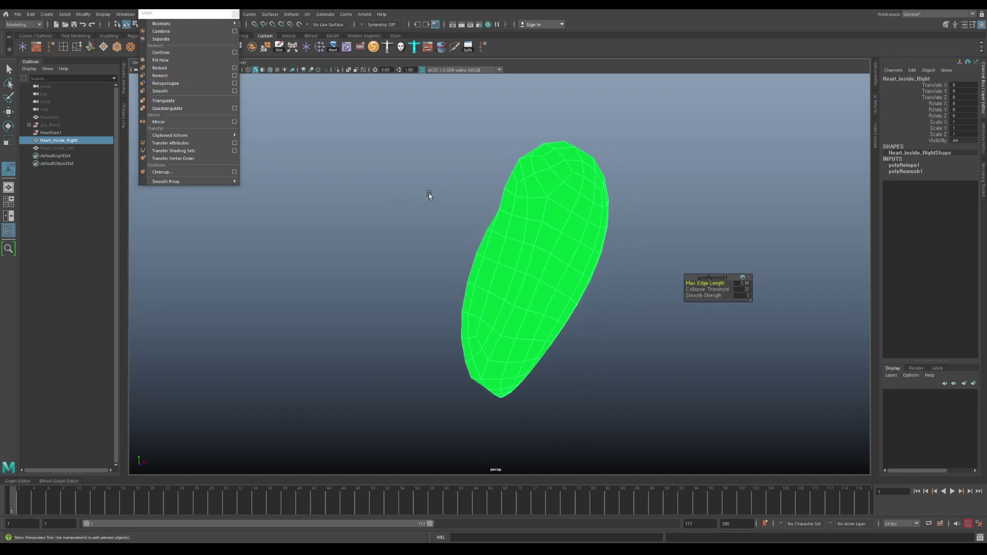
click(73, 148)
key(shift+h)
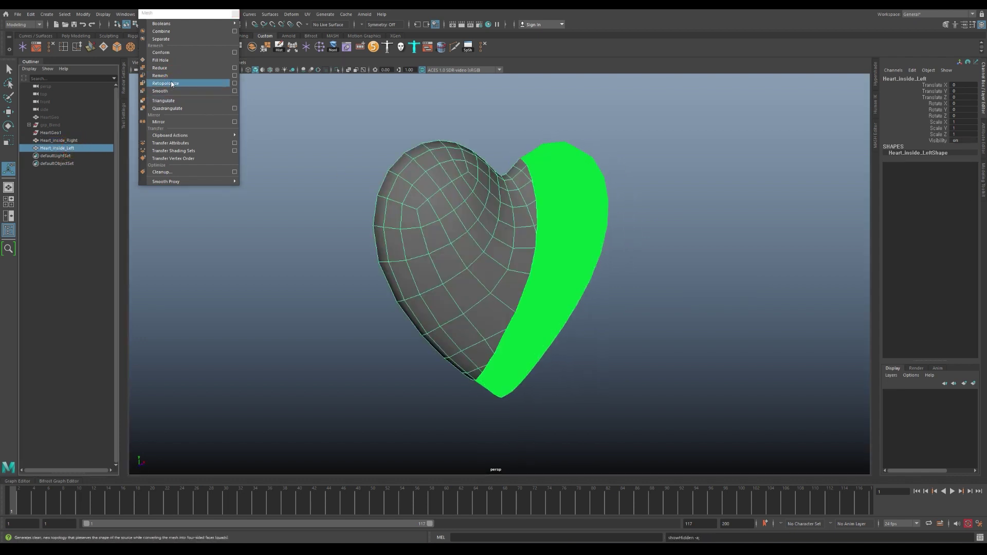
click(160, 75)
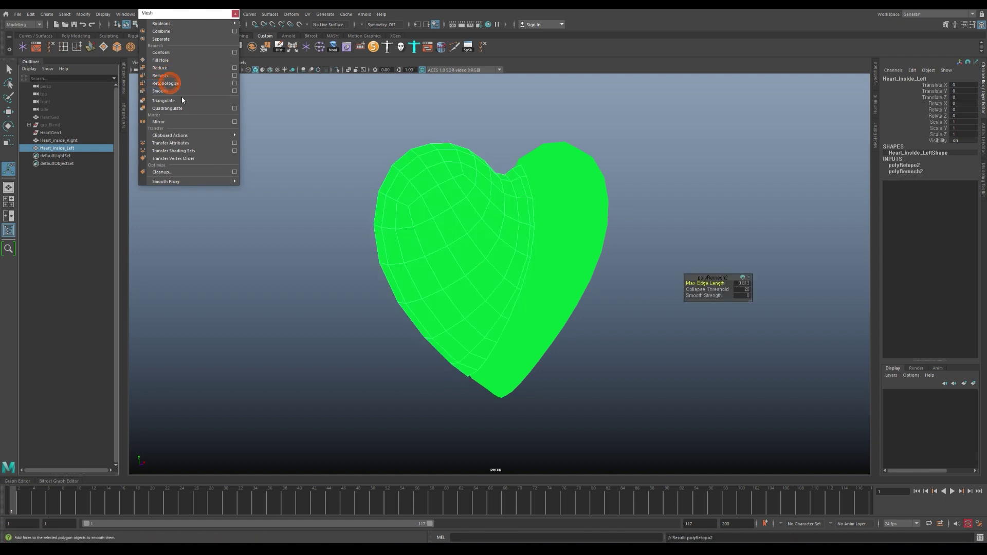
alt+drag(453, 185, 562, 206)
- Select both inner heart halves together
click(498, 123)
click(553, 182)
click(562, 205)
click(605, 131)
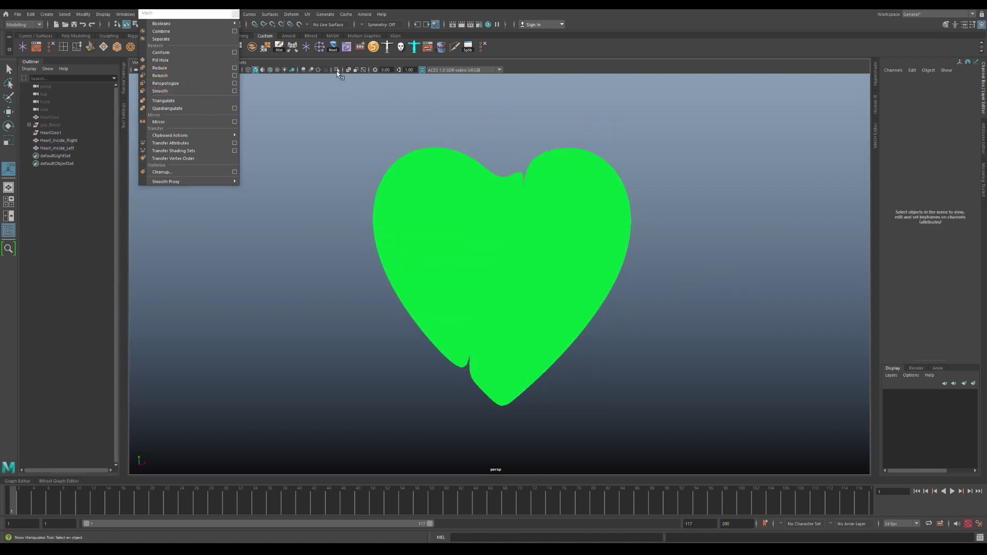
click(458, 208)
shift+click(589, 220)
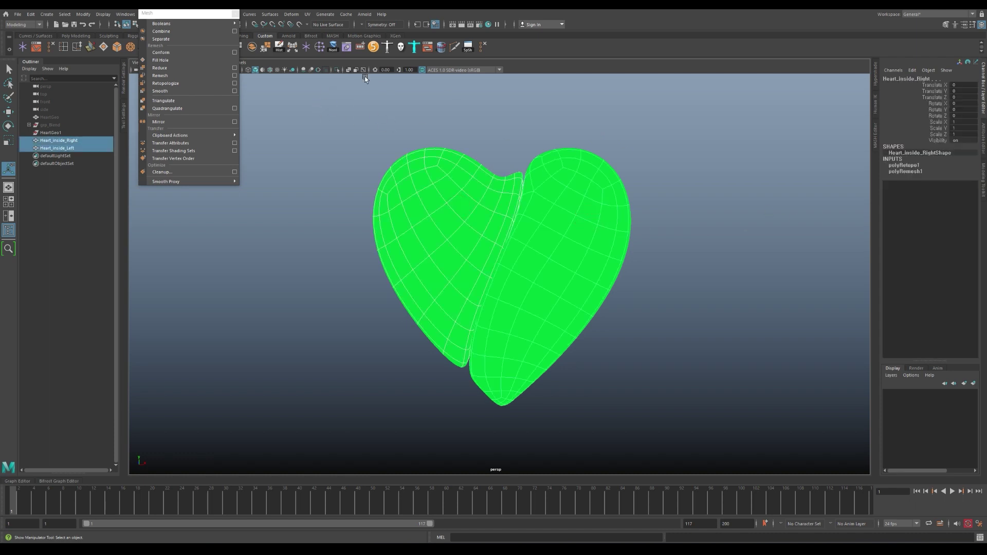
- Create a new aiStandardSurface in Hypershade and assign it to both heart halves
click(487, 25)
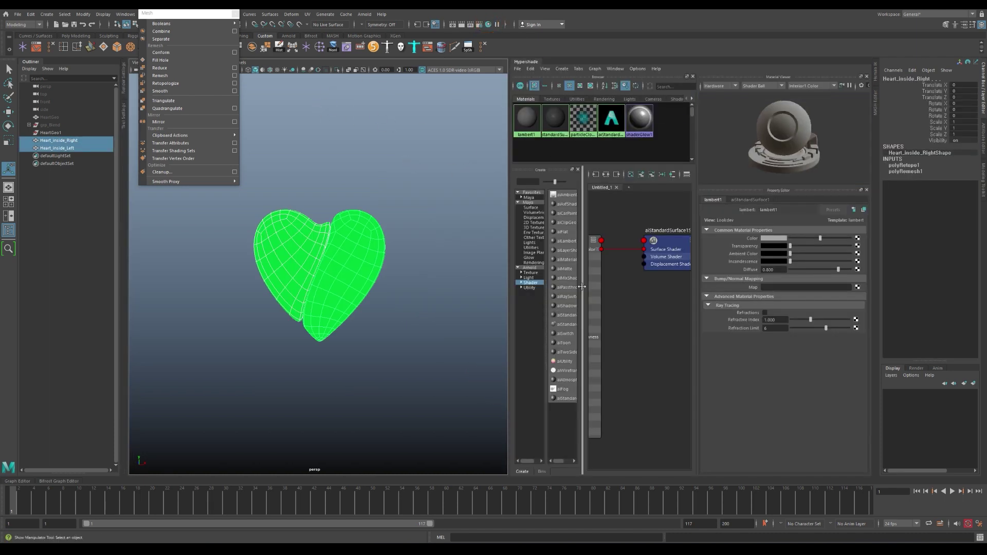
click(596, 321)
click(415, 262)
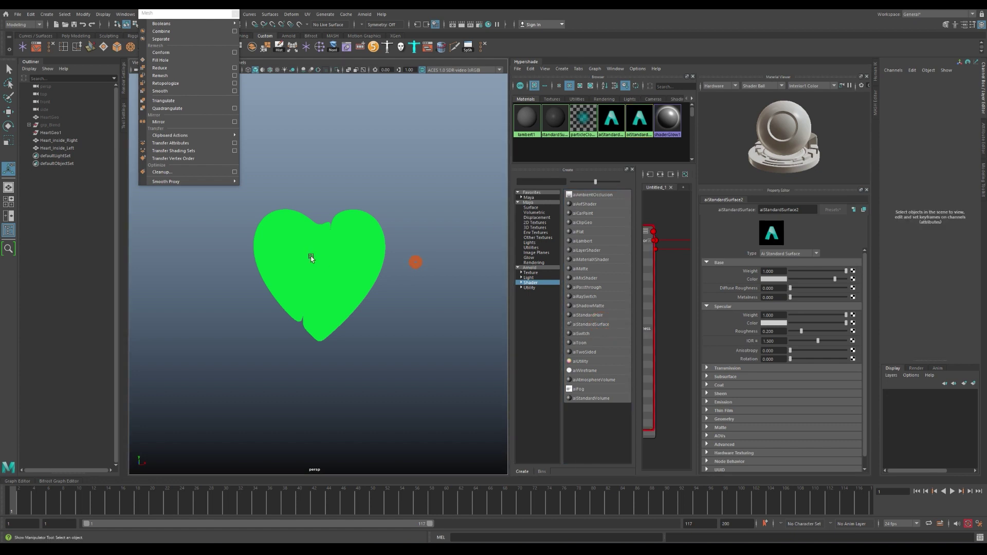
click(293, 247)
shift+click(342, 254)
right_drag(641, 129, 643, 153)
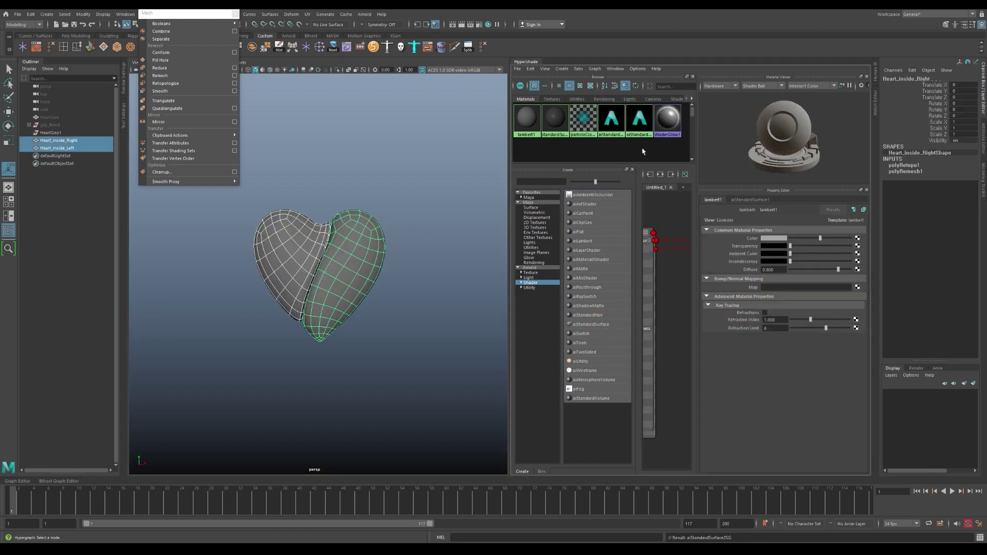
- Rename the two Arnold materials heart_outside_ai and heart_inside_ai
click(612, 119)
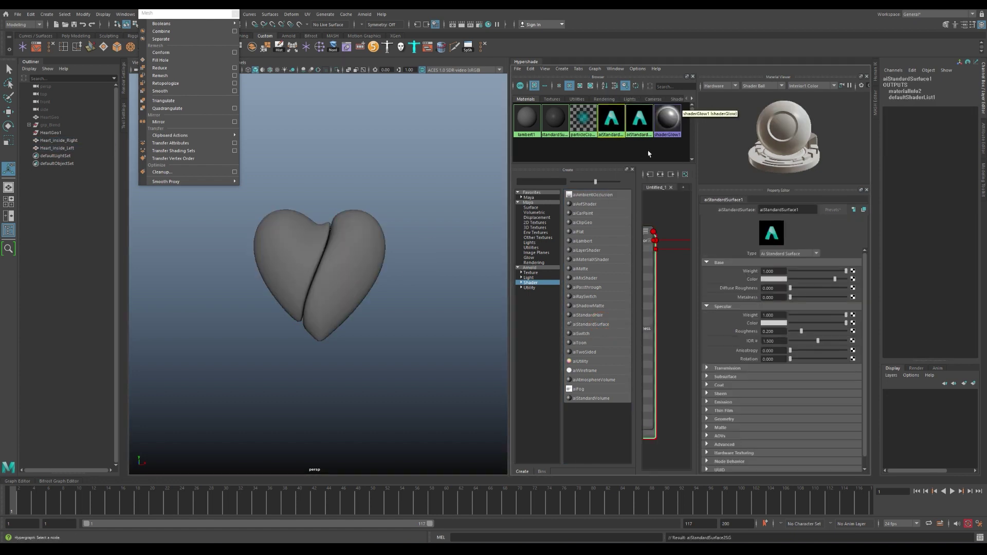
double_click(802, 210)
text(heart_outside)
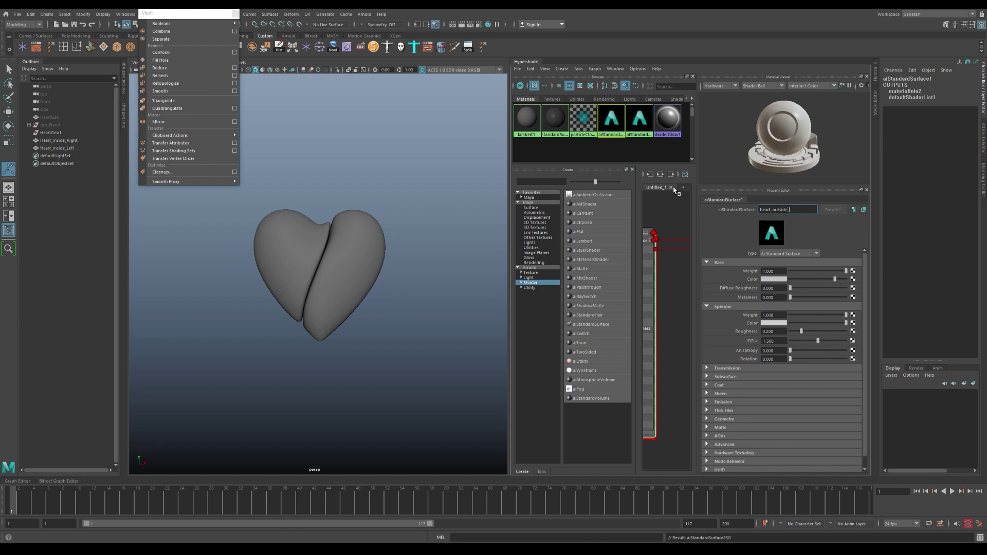
text(ai)
key(Return)
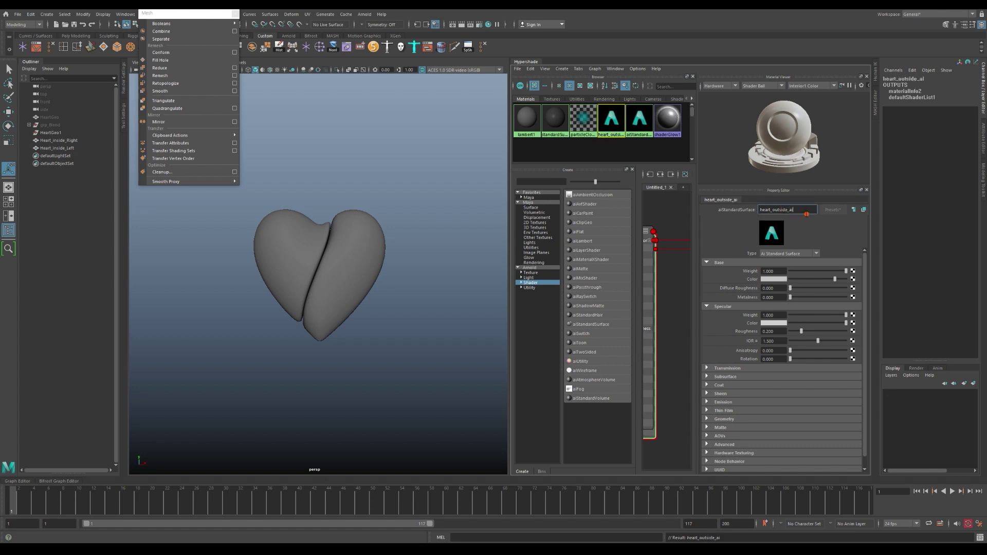
click(805, 210)
click(804, 209)
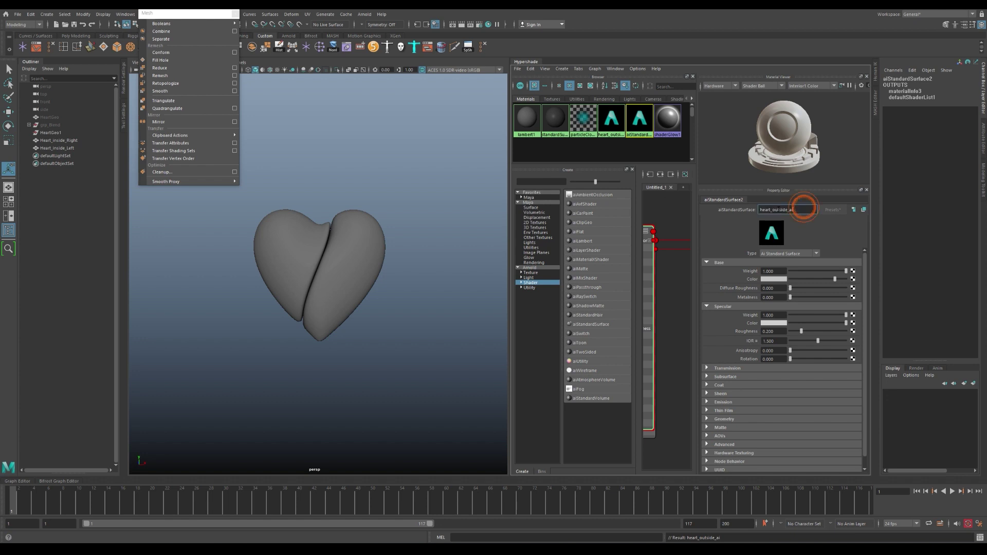
drag(773, 209, 779, 210)
text(in)
key(Return)
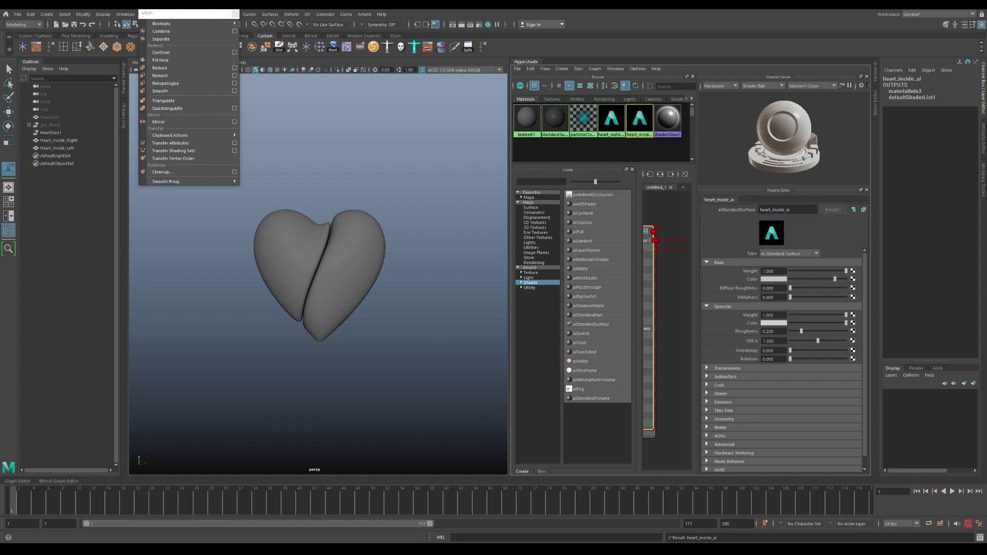
- Delete an edge loop from the unsmoothed Heart_inside_Left half with Delete Edge
click(297, 249)
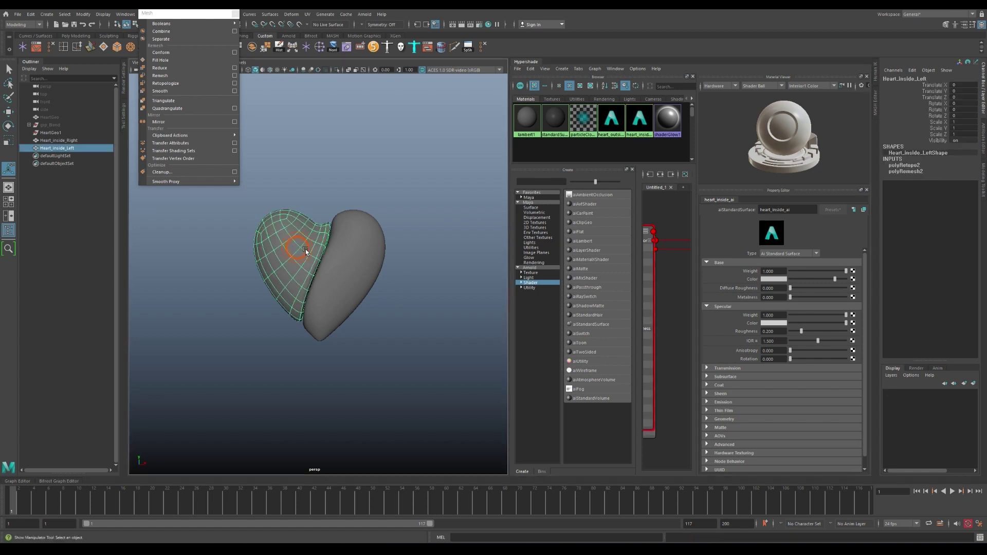
key(f)
alt+drag(384, 326, 425, 387)
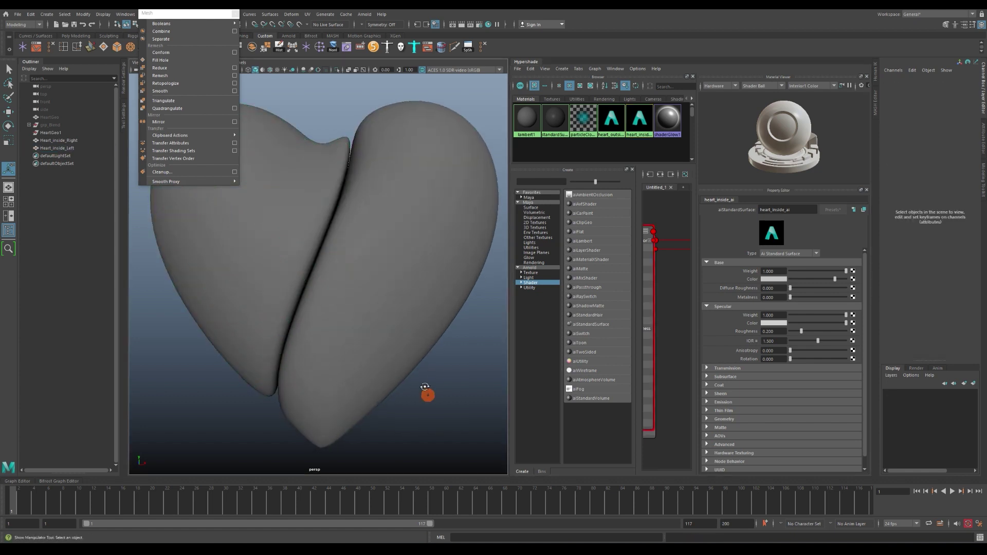
click(298, 220)
key(1)
click(323, 223)
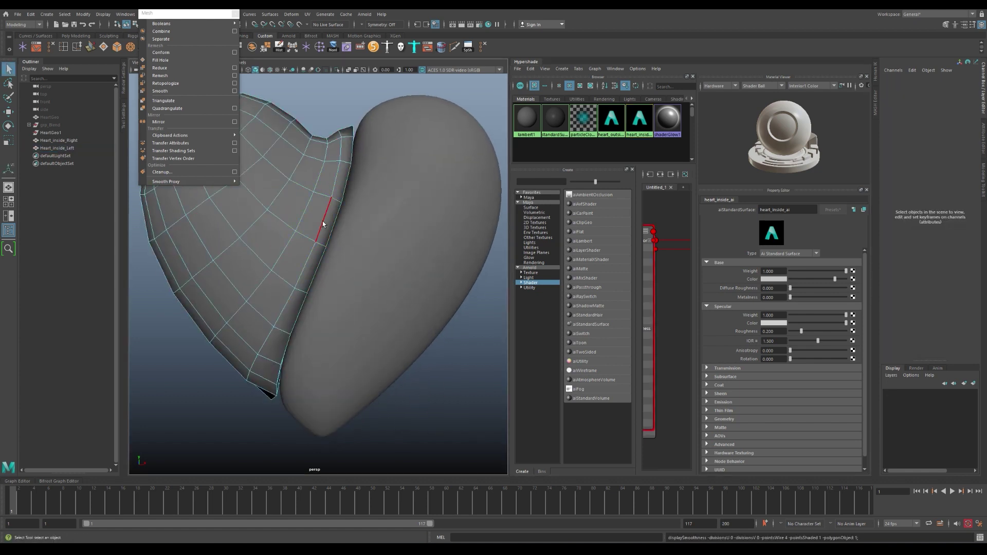
mouse_move(373, 229)
alt+mouse_down()
mouse_move(392, 229)
mouse_move(366, 236)
mouse_move(381, 229)
alt+mouse_up()
click(188, 13)
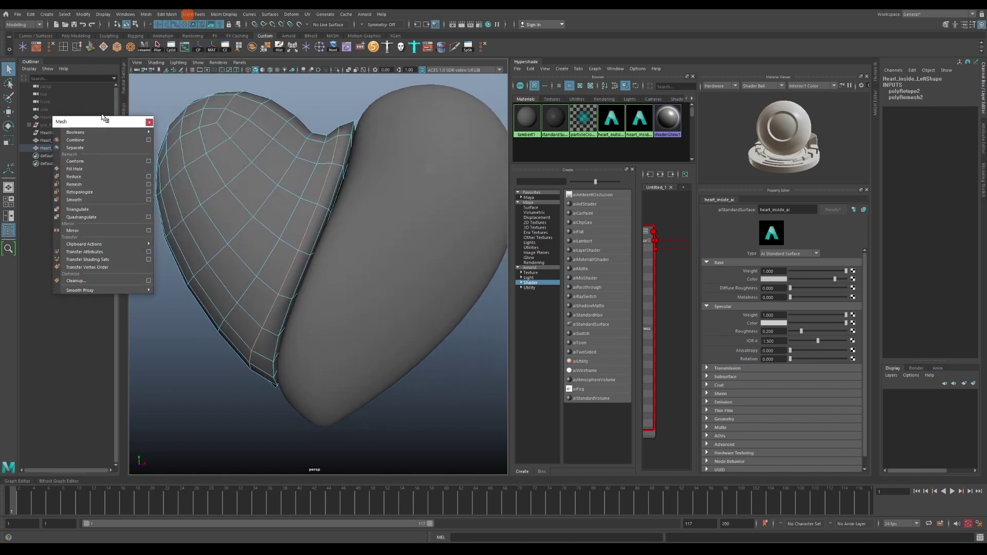
click(50, 47)
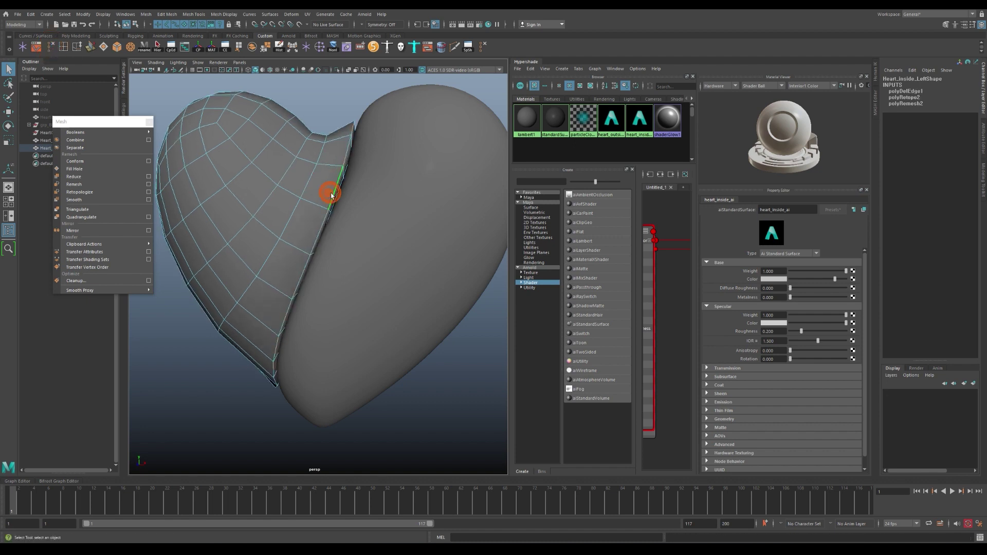
mouse_move(330, 191)
alt+mouse_down()
mouse_move(375, 225)
mouse_move(305, 168)
alt+mouse_up()
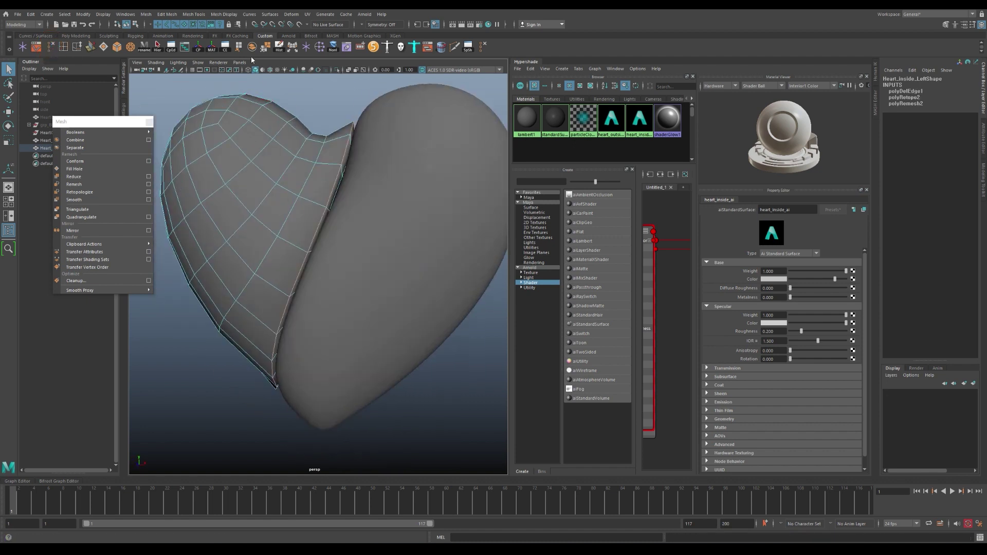
click(78, 48)
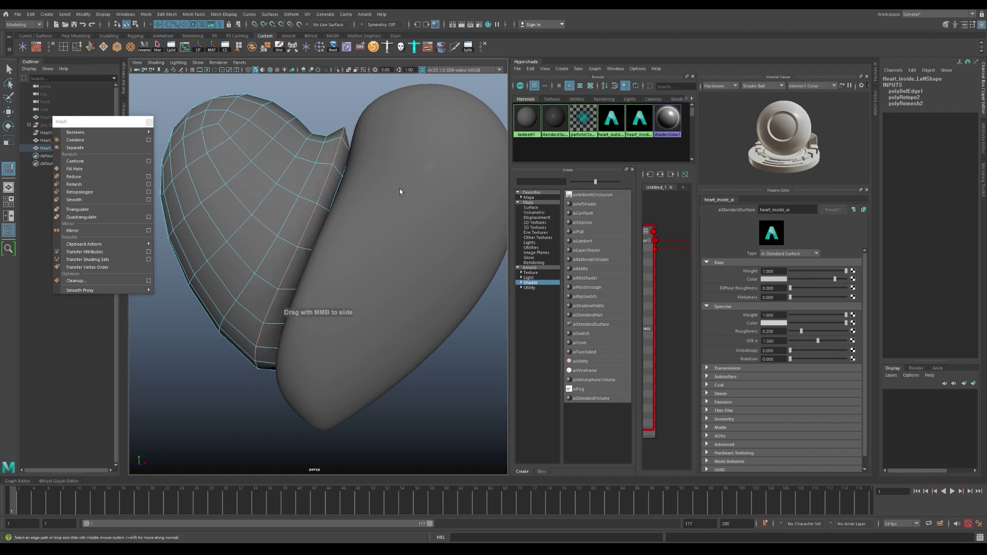
- In front wireframe view, move Heart_inside_Right's seam vertices so both halves meet
click(386, 196)
key(space)
key(space)
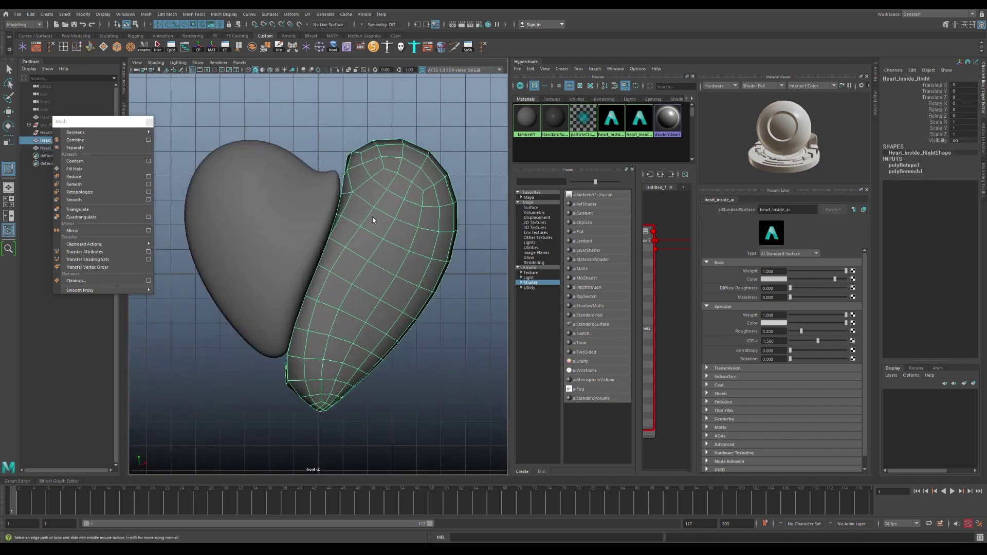
key(4)
mouse_move(298, 251)
mouse_down()
mouse_move(316, 265)
mouse_move(251, 388)
mouse_up()
key(w)
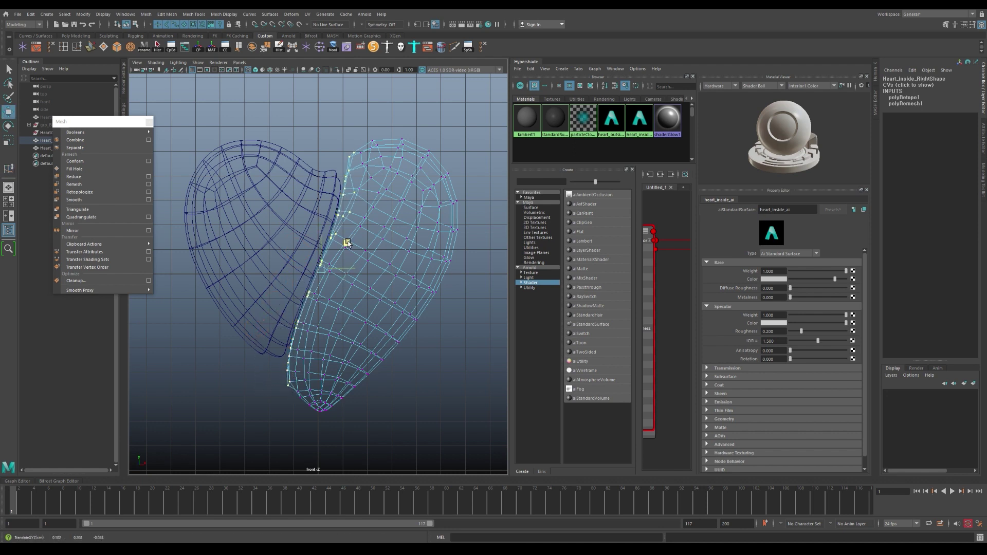
key(space)
key(space)
mouse_move(420, 186)
alt+mouse_down()
mouse_move(449, 307)
mouse_move(331, 257)
mouse_move(361, 254)
alt+mouse_up()
key(F8)
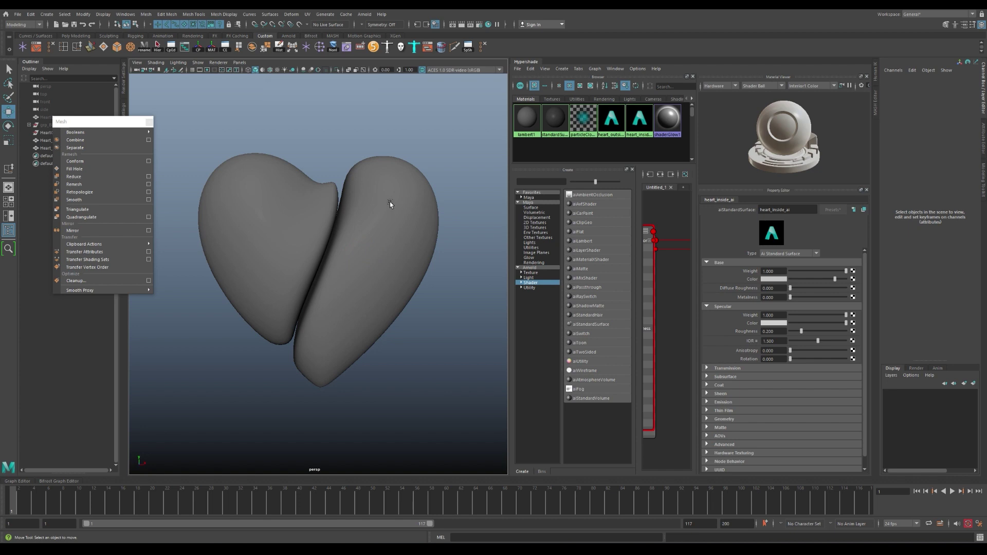
drag(77, 122, 45, 195)
- Unhide all objects and scale both inner heart halves down slightly
click(59, 140)
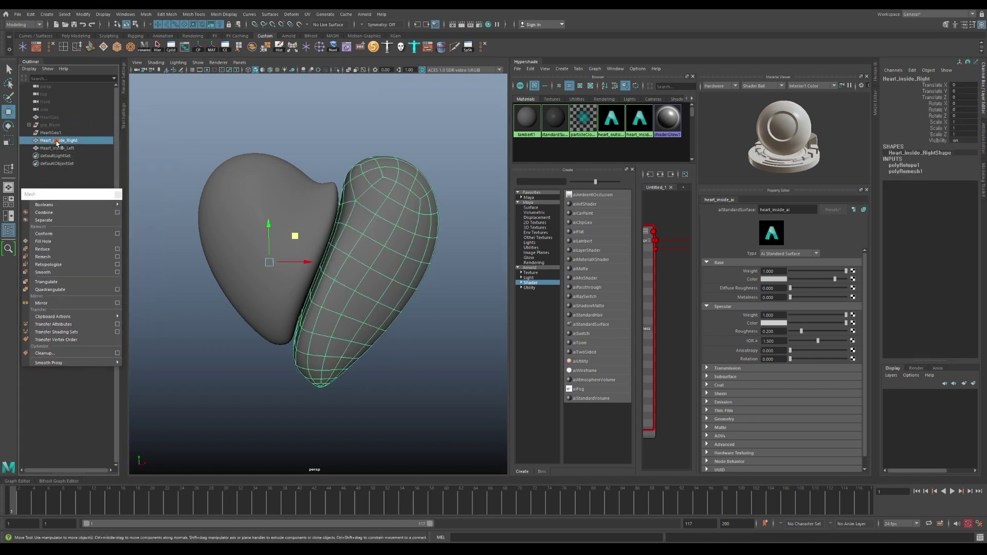
click(249, 97)
key(ctrl+shift+h)
click(272, 154)
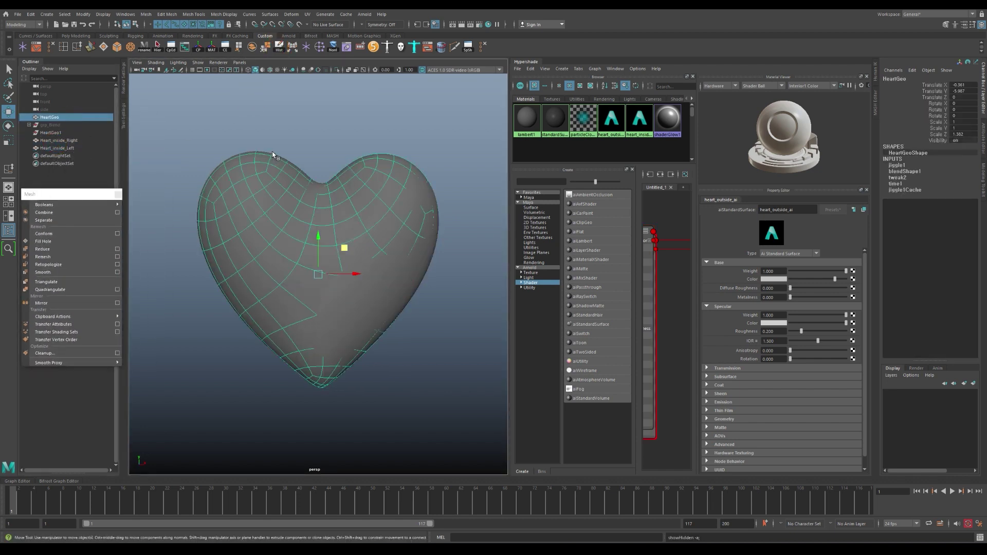
click(72, 148)
click(52, 117)
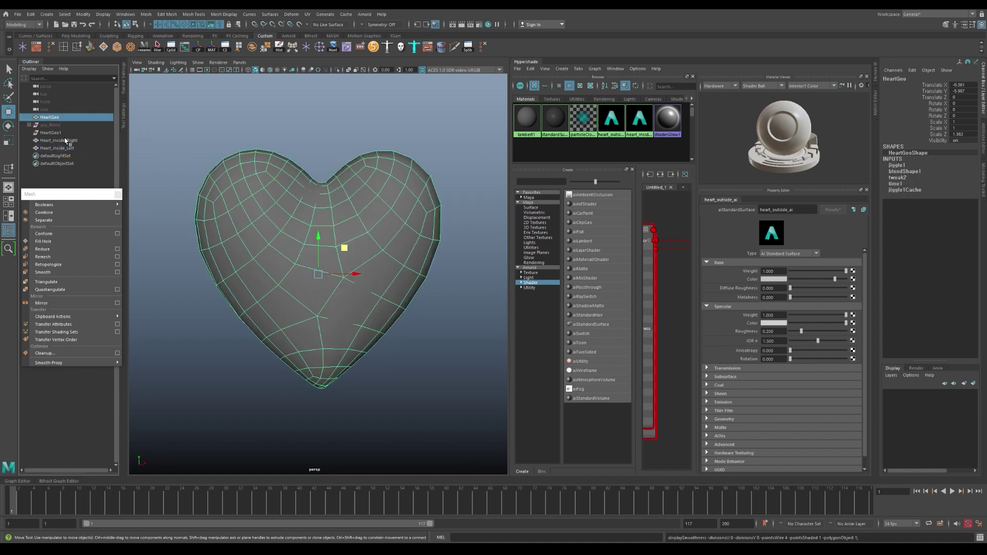
click(67, 140)
key(1)
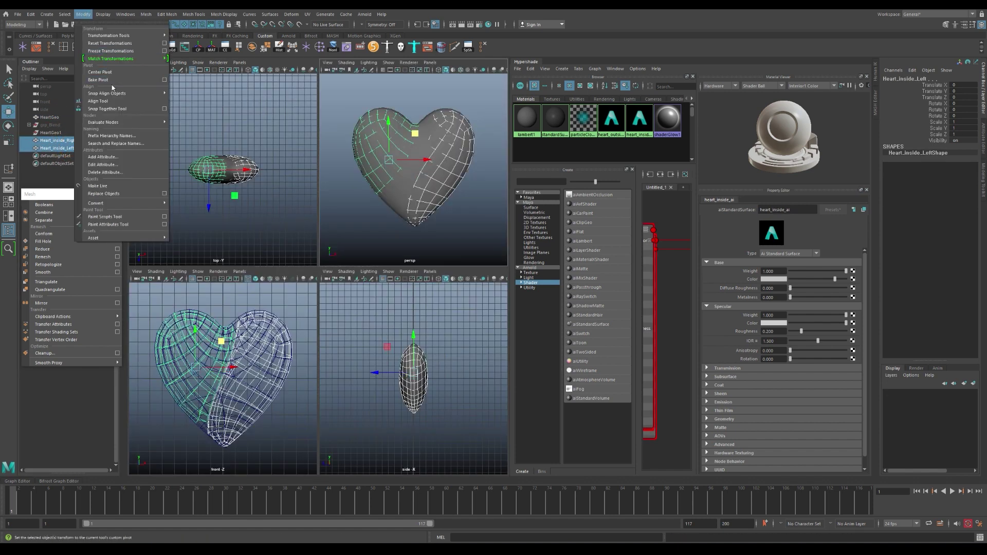
click(149, 73)
key(r)
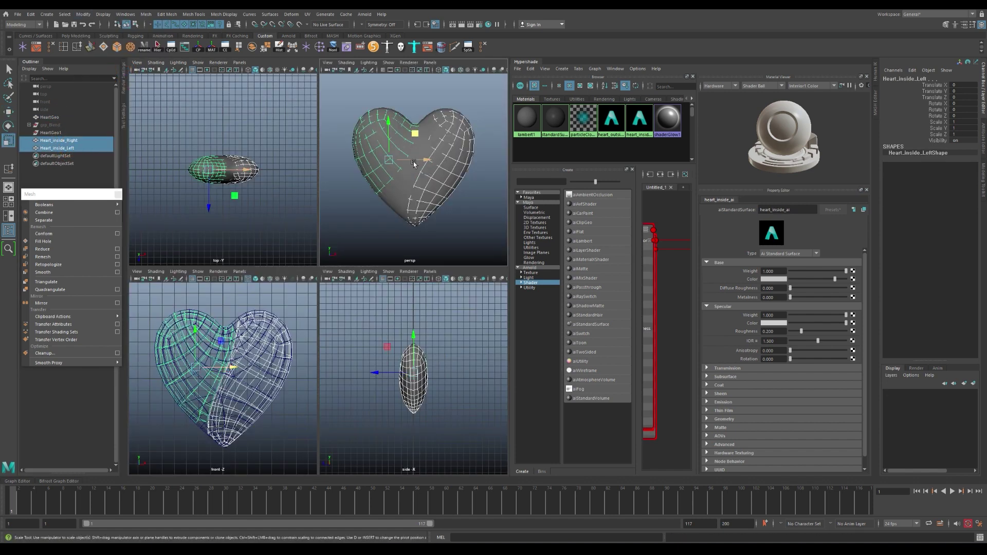
drag(389, 161, 389, 165)
- Reselect Heart_inside_Left and Heart_inside_Right and turn the view to face the heart
click(77, 148)
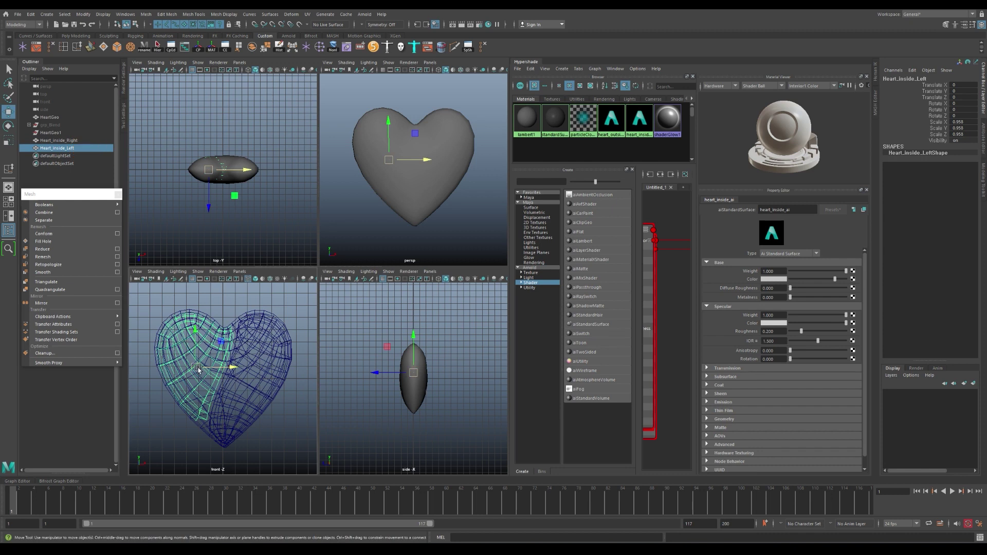
key(w)
click(65, 141)
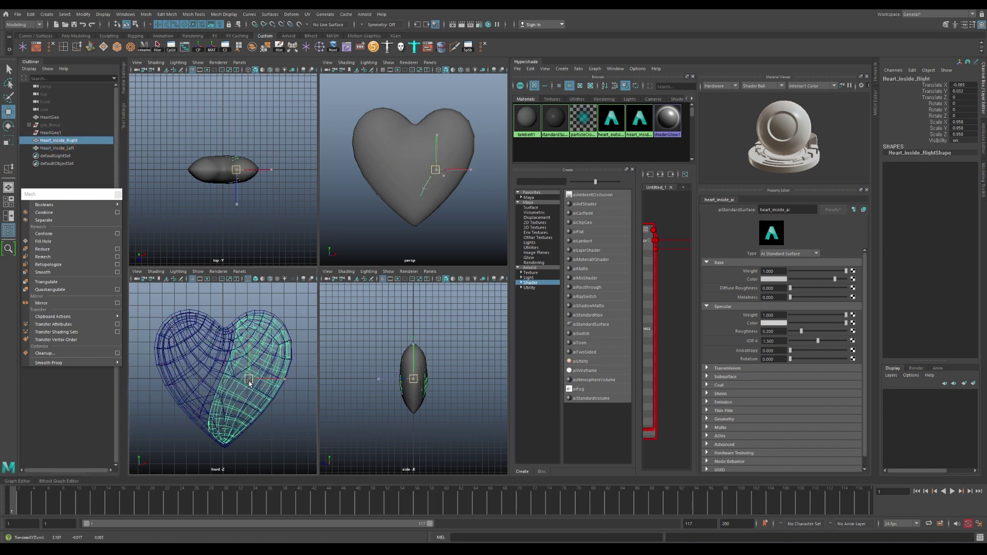
shift+click(59, 140)
alt+drag(360, 155, 397, 146)
key(r)
key(space)
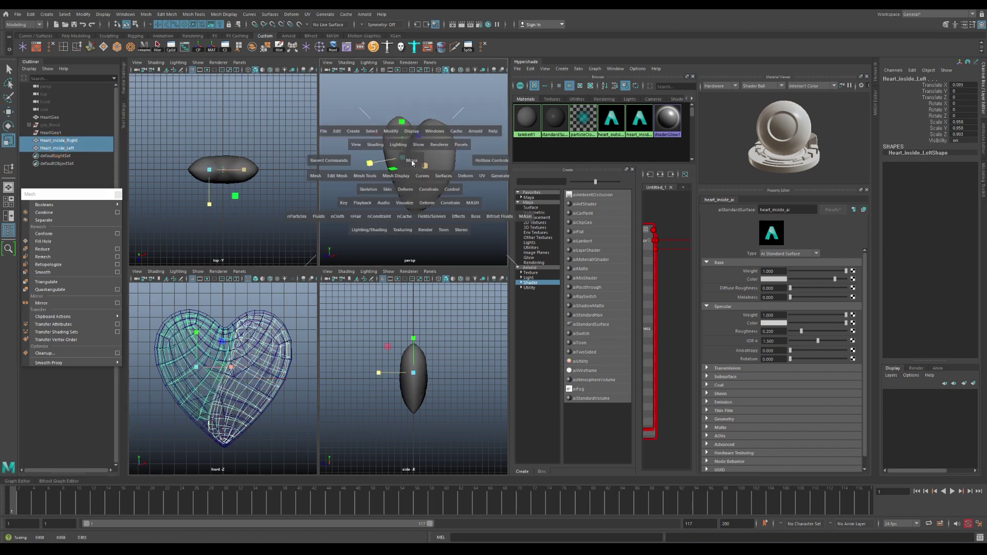
alt+drag(360, 221, 394, 233)
scroll(393, 233, up, 3)
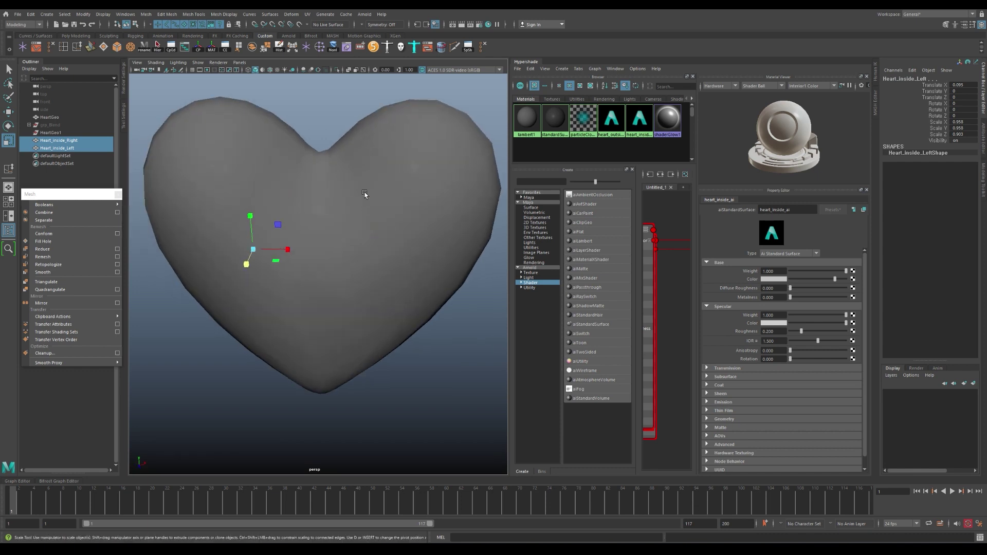
click(388, 158)
click(61, 140)
shift+click(59, 148)
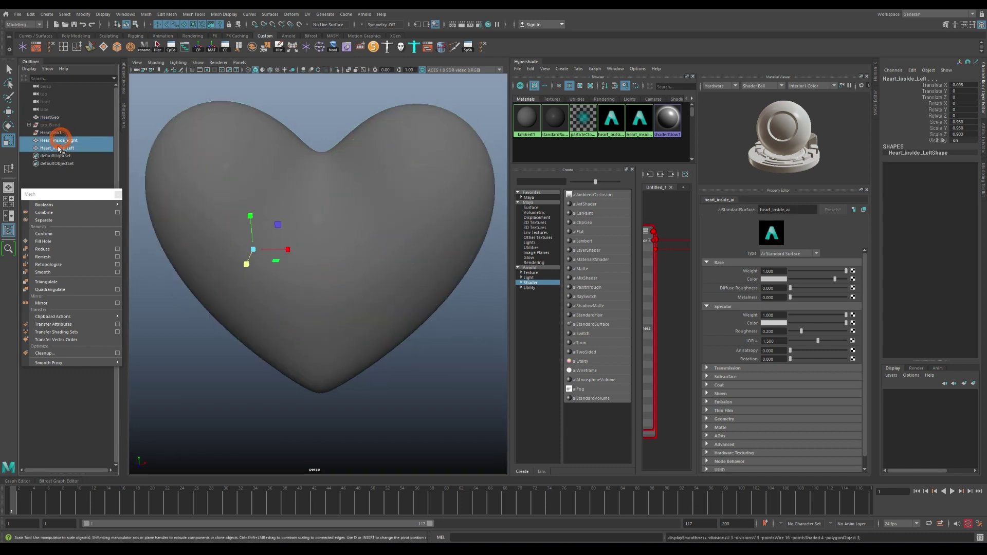
scroll(319, 273, down, 3)
mouse_move(242, 211)
alt+mouse_down()
mouse_move(203, 209)
mouse_move(350, 79)
alt+mouse_up()
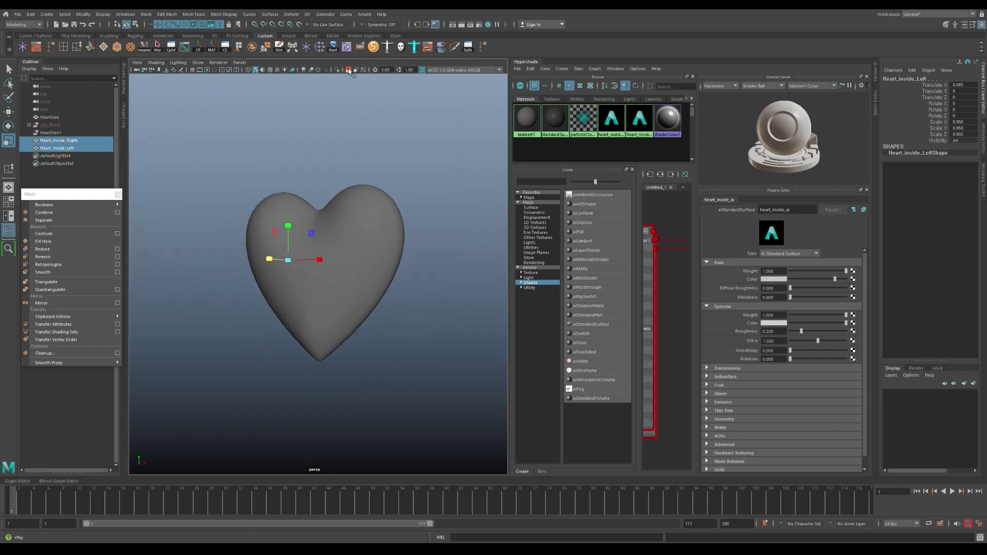
- With X-Ray on, combine the halves into Heart_inside_Right1, then select it with HeartGeo
click(348, 70)
alt+drag(374, 178, 139, 200)
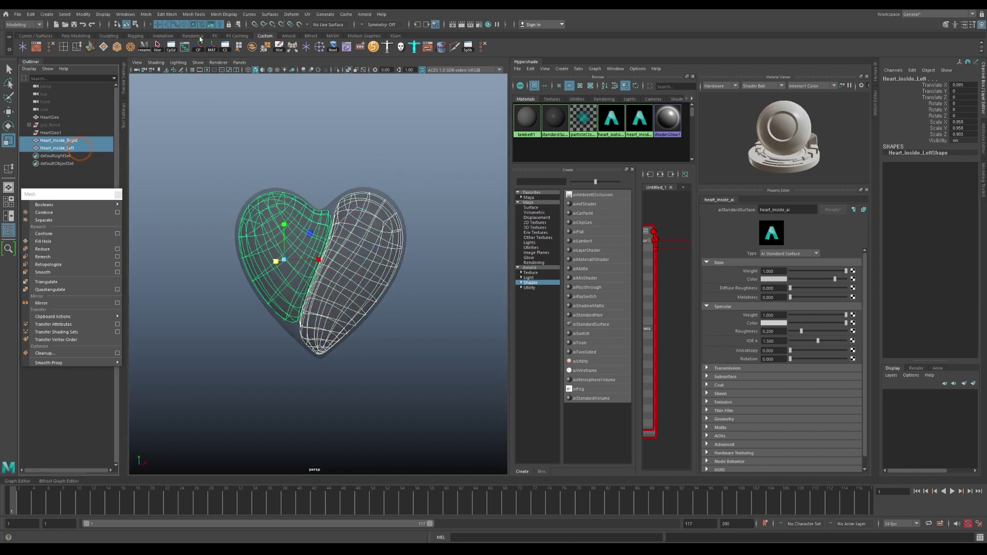
click(252, 47)
click(229, 135)
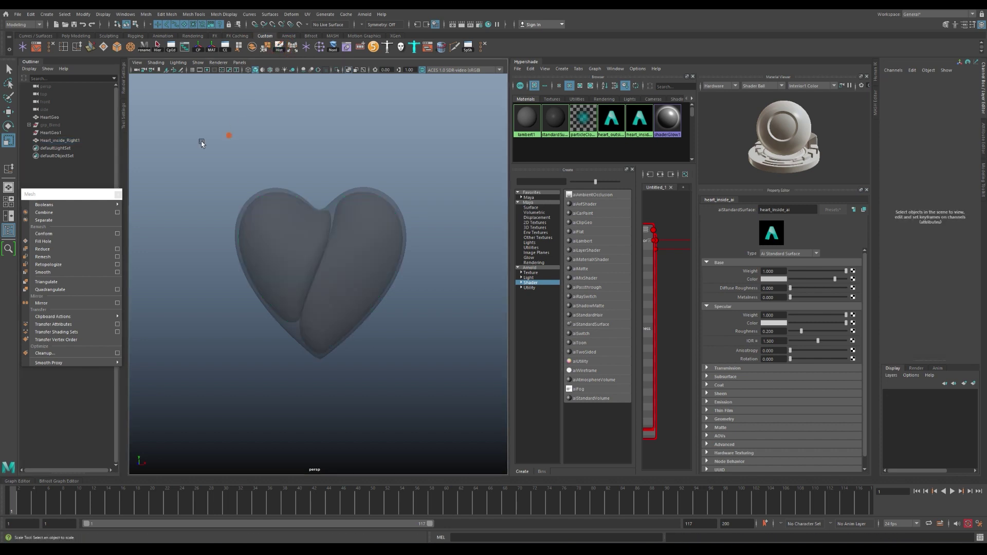
click(60, 141)
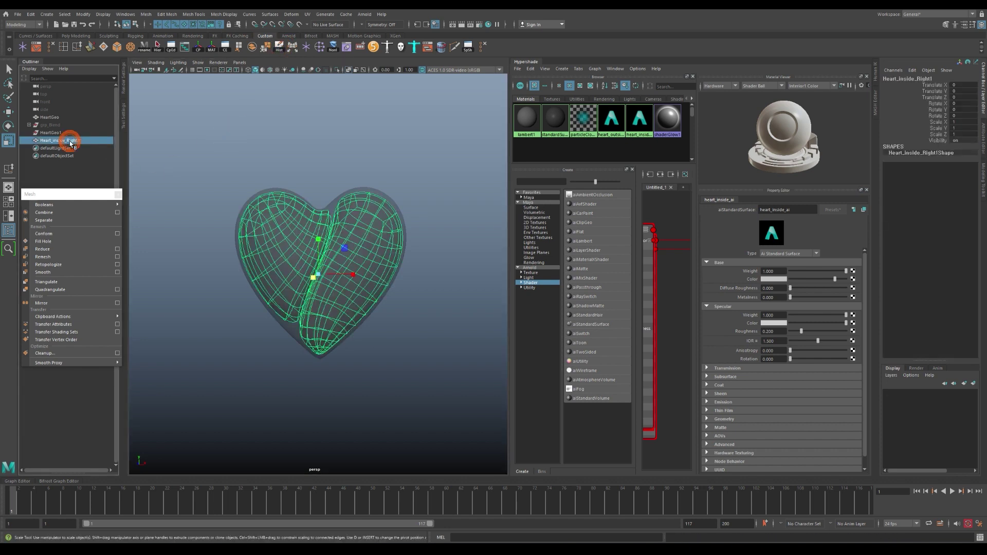
ctrl+click(66, 118)
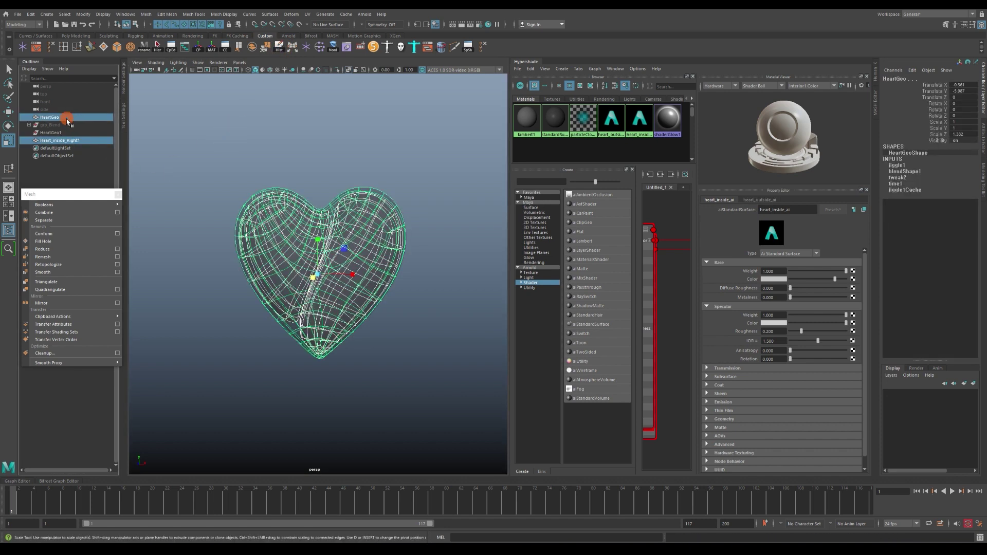
- Apply a Wrap deformer binding Heart_inside_Right1 to HeartGeo, then select HeartGeo
click(292, 15)
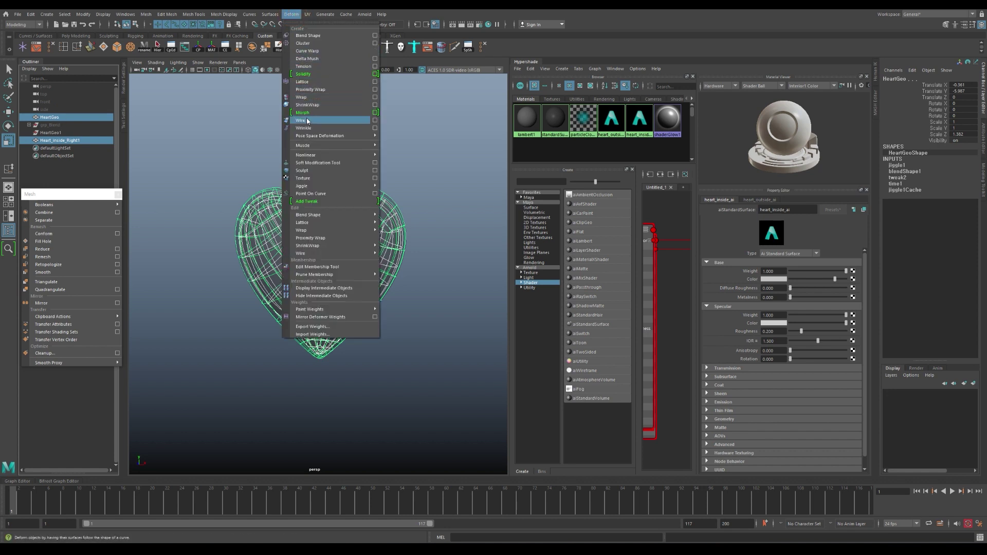
click(314, 100)
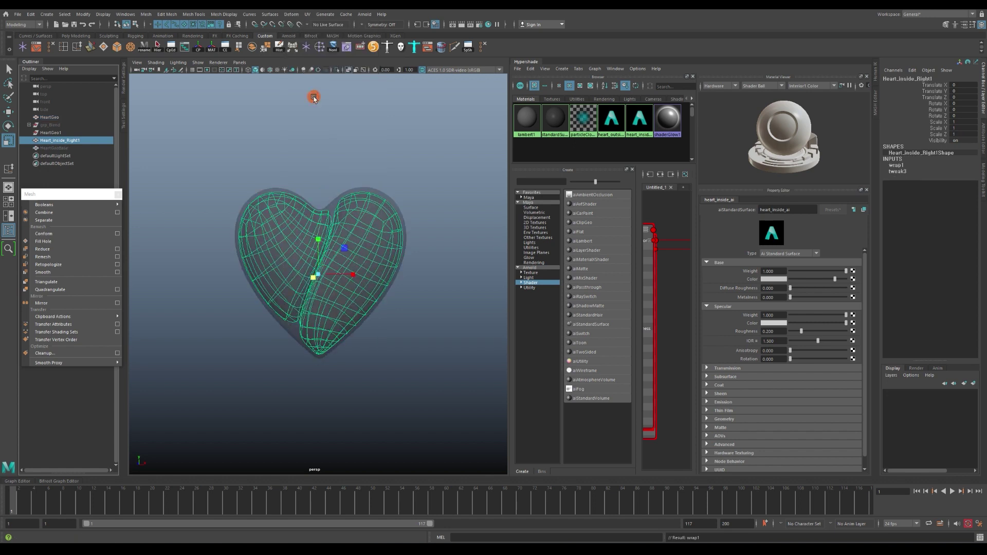
click(49, 118)
key(alt+v)
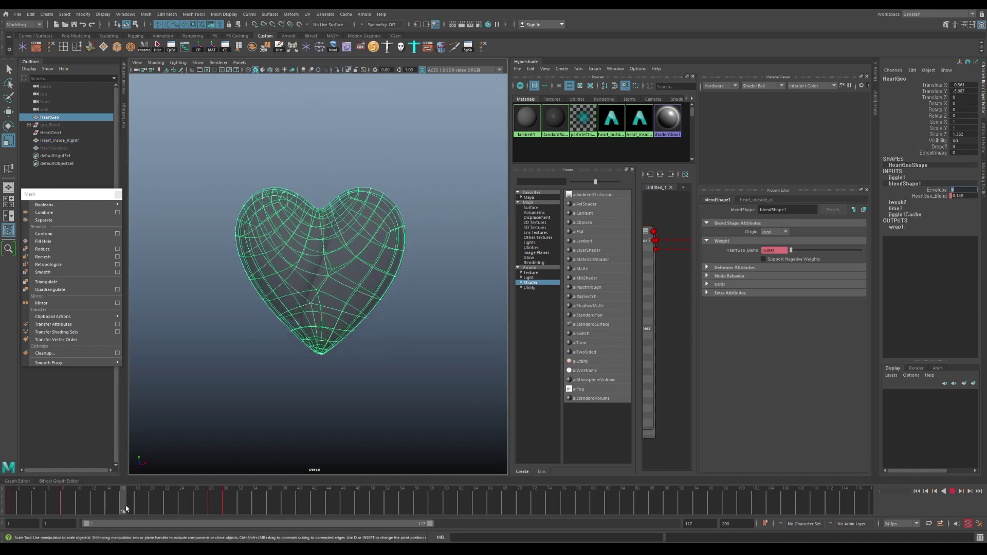
- Play the jiggle animation from the start to check the inner heart follows
click(464, 406)
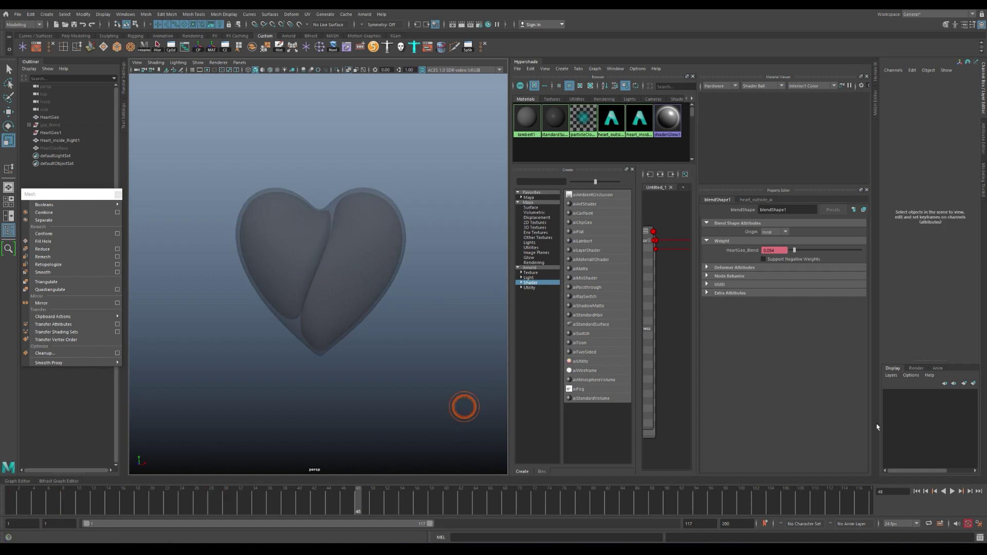
click(917, 492)
click(952, 491)
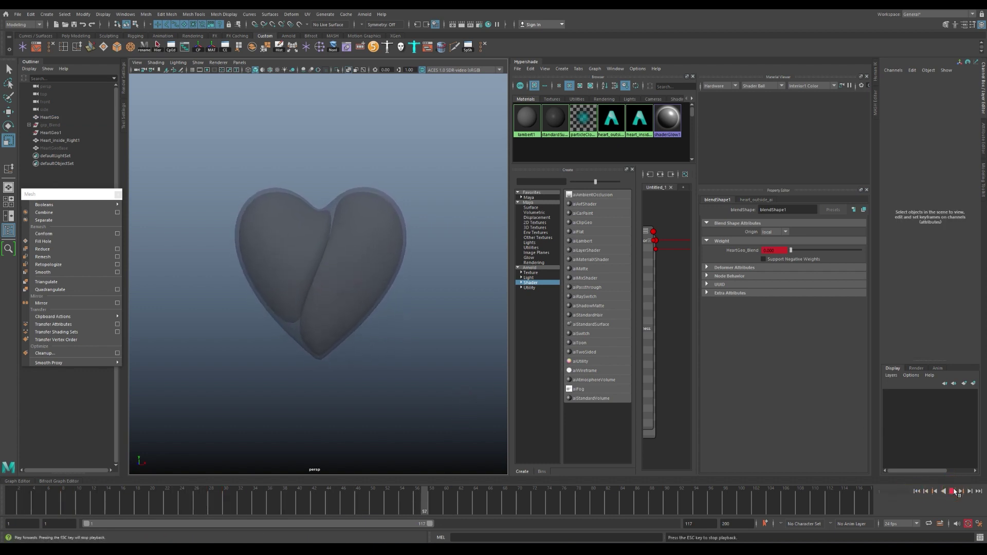
click(406, 327)
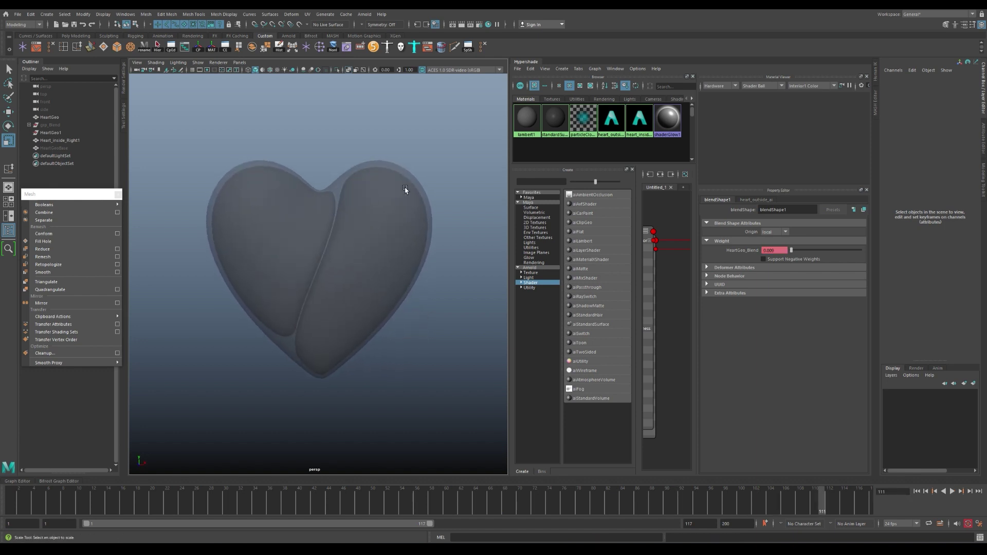
- Turn X-Ray off, select objects with the inner heart material, then clear the selection
click(349, 71)
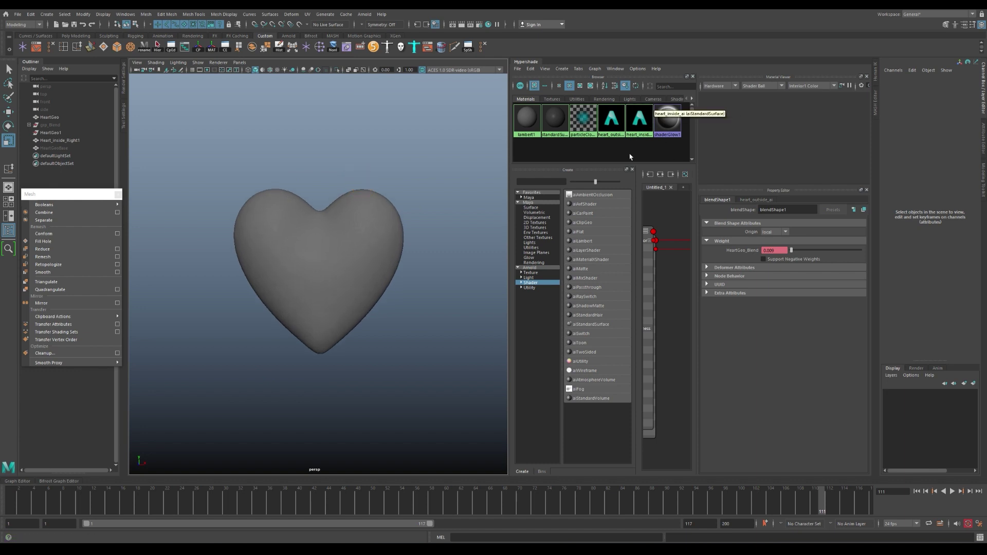
right_drag(611, 121, 667, 125)
click(667, 124)
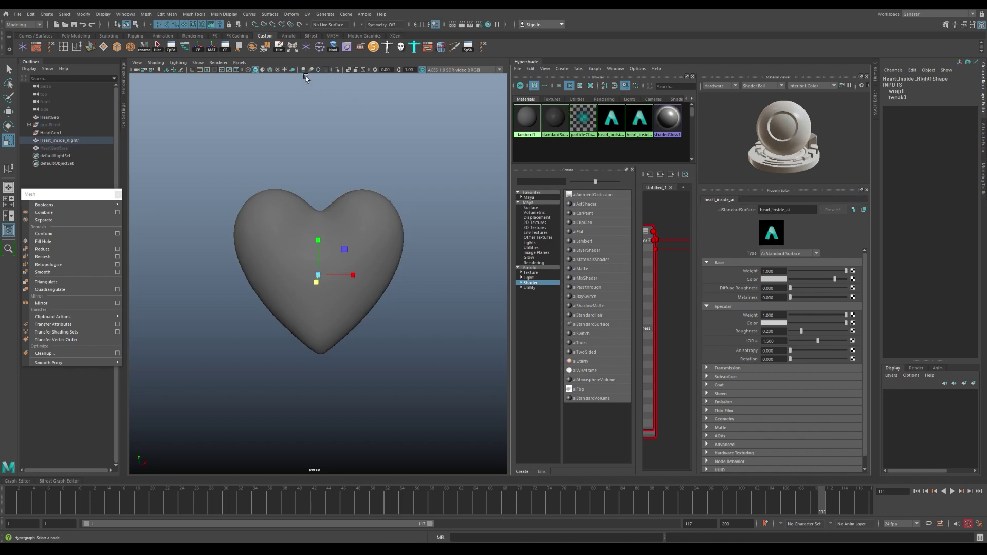
click(349, 70)
click(349, 70)
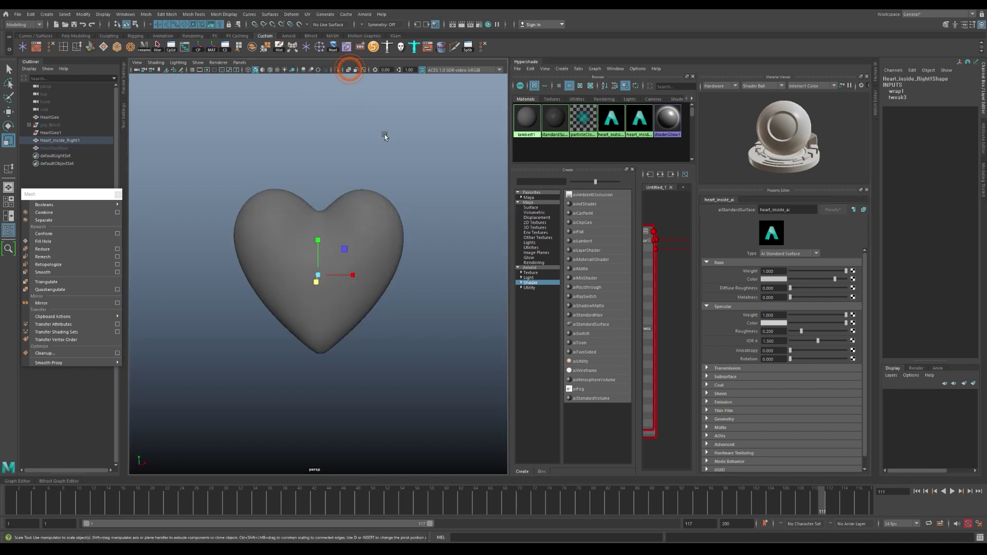
key(F8)
click(400, 163)
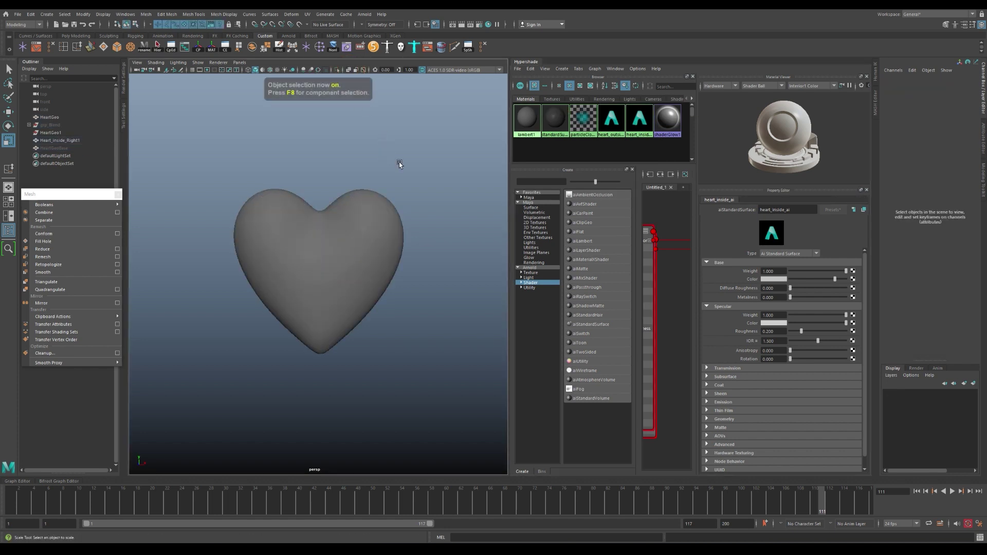
- Create a polygon plane and enlarge it into a large floor of size 60.435
click(76, 36)
click(90, 47)
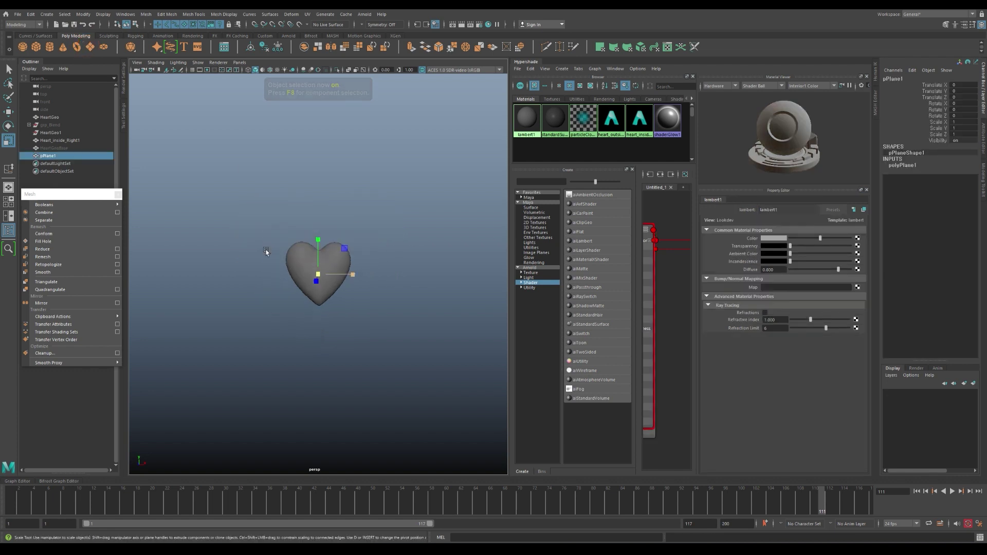
alt+drag(266, 251, 288, 242)
drag(319, 275, 441, 247)
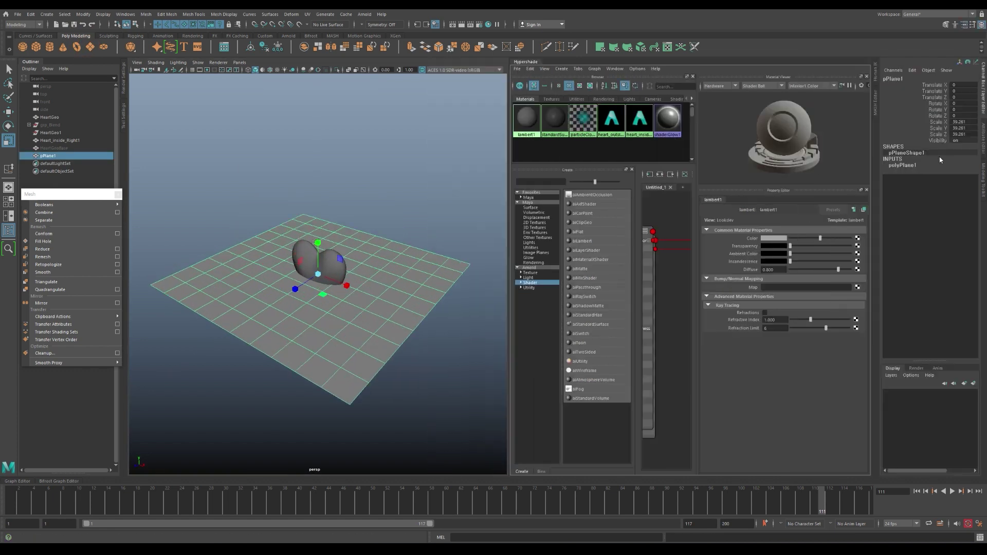
click(902, 165)
mouse_move(319, 274)
mouse_down()
mouse_move(408, 243)
mouse_move(320, 342)
mouse_up()
- Extrude the plane's far edge upward into a back wall and smooth it
key(F10)
click(379, 313)
key(ctrl+e)
drag(392, 313, 408, 106)
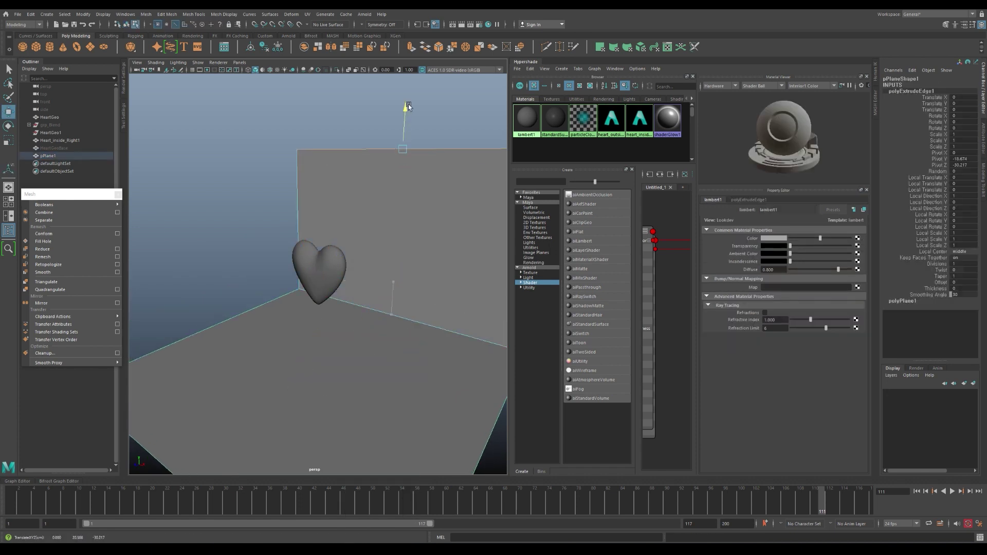
alt+drag(442, 220, 345, 257)
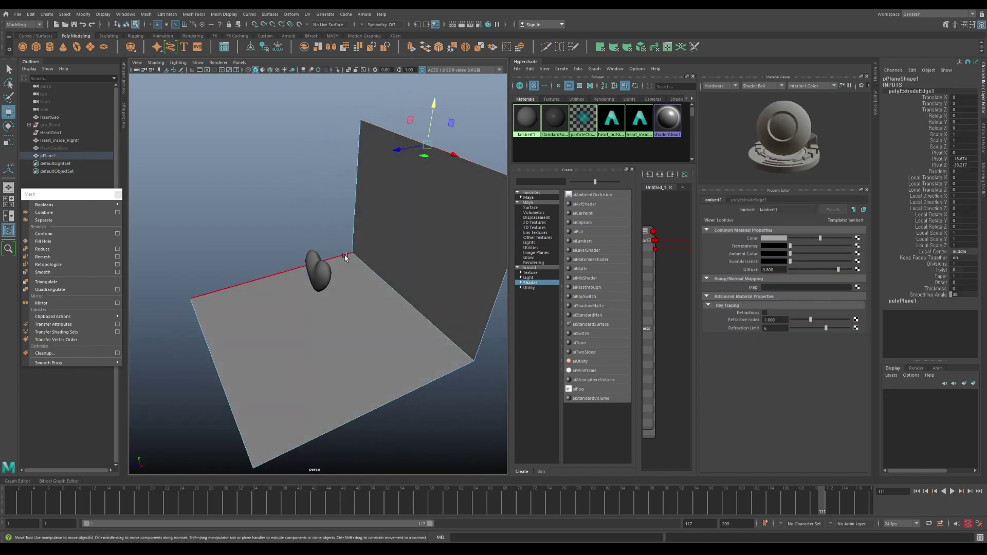
key(F8)
key(3)
- Scale the curved backdrop up and bring up Render Settings with the 1080x1080 frame
alt+drag(304, 196, 390, 254)
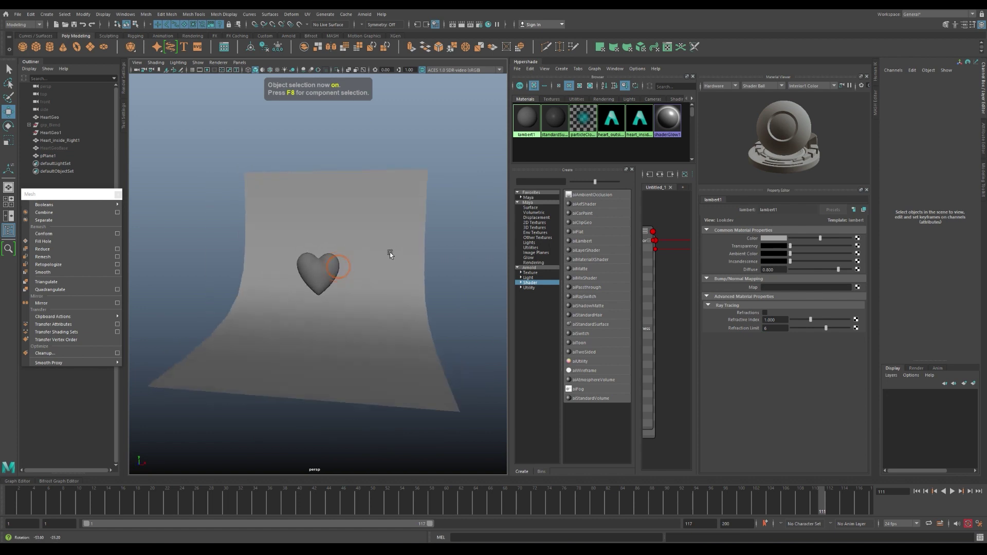
click(390, 255)
key(r)
drag(320, 342, 388, 337)
scroll(319, 257, up, 5)
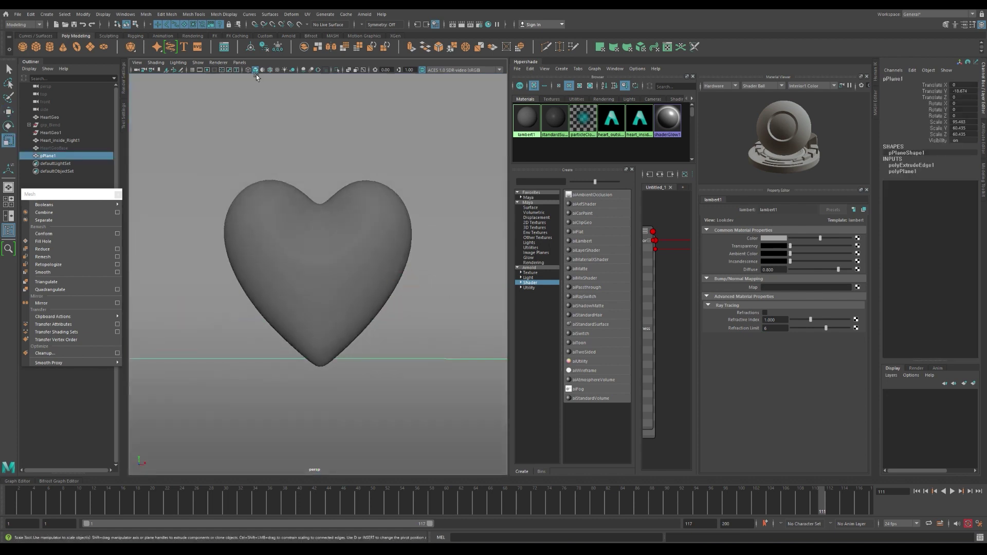
click(256, 75)
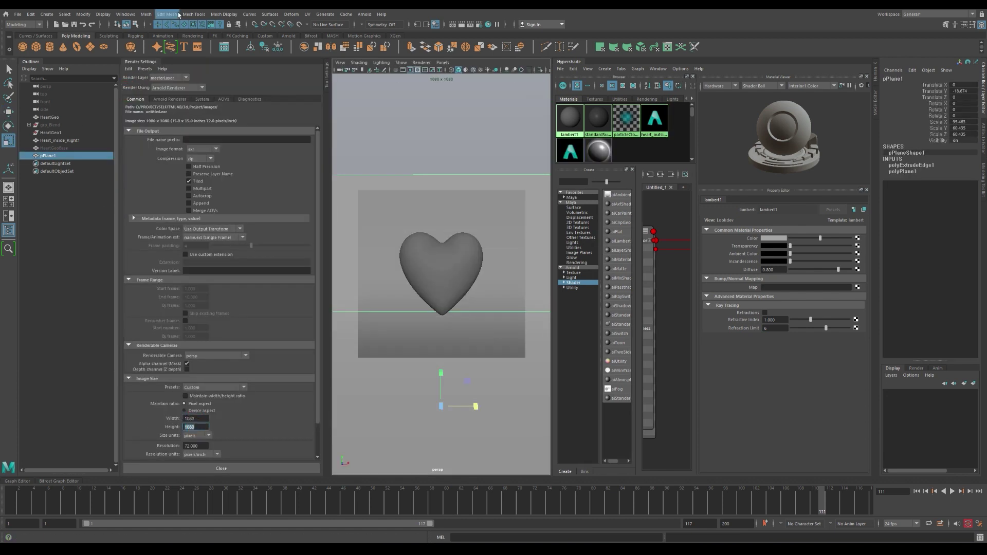
- Set the persp camera's Gate Mask Opacity to 1 and Fit Resolution Gate to Vertical
click(141, 62)
scroll(891, 279, down, 2)
click(838, 371)
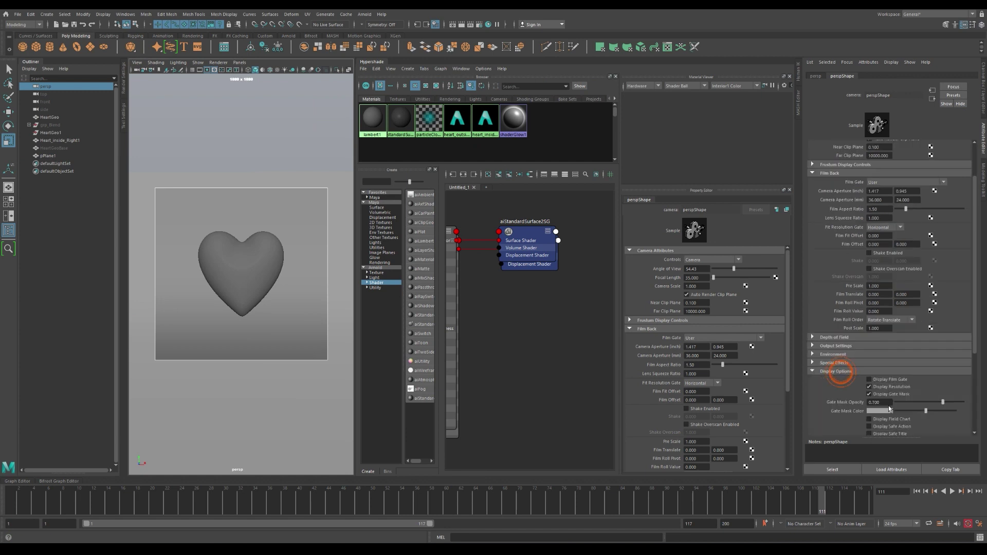
mouse_move(925, 411)
mouse_down()
mouse_move(896, 411)
mouse_move(963, 402)
mouse_up()
key(space)
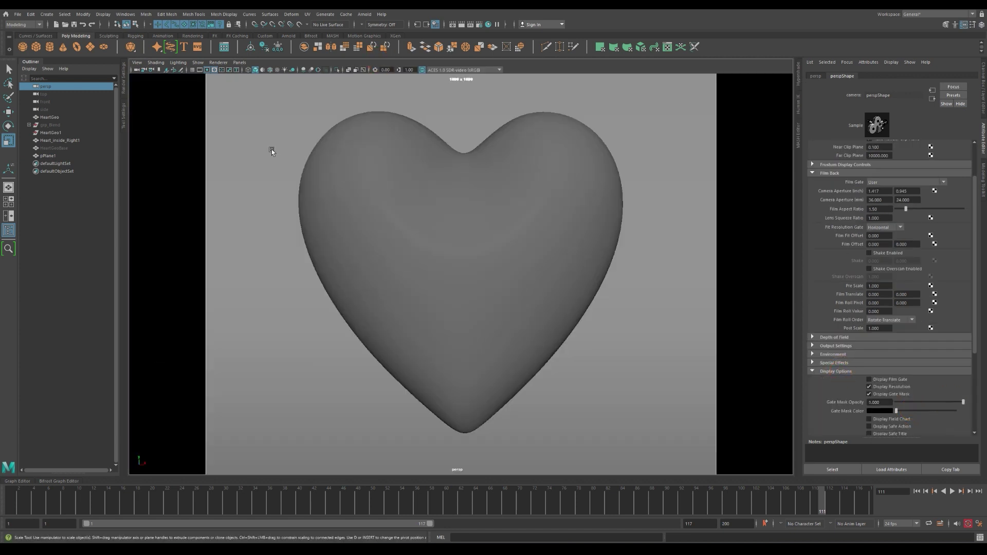
click(883, 227)
click(881, 257)
click(884, 227)
click(880, 246)
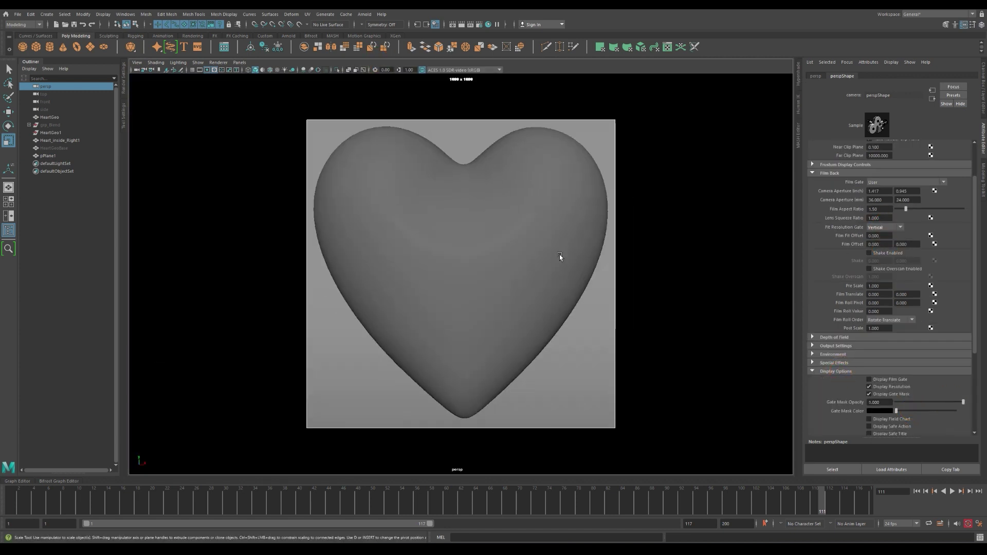
alt+right_drag(539, 246, 510, 243)
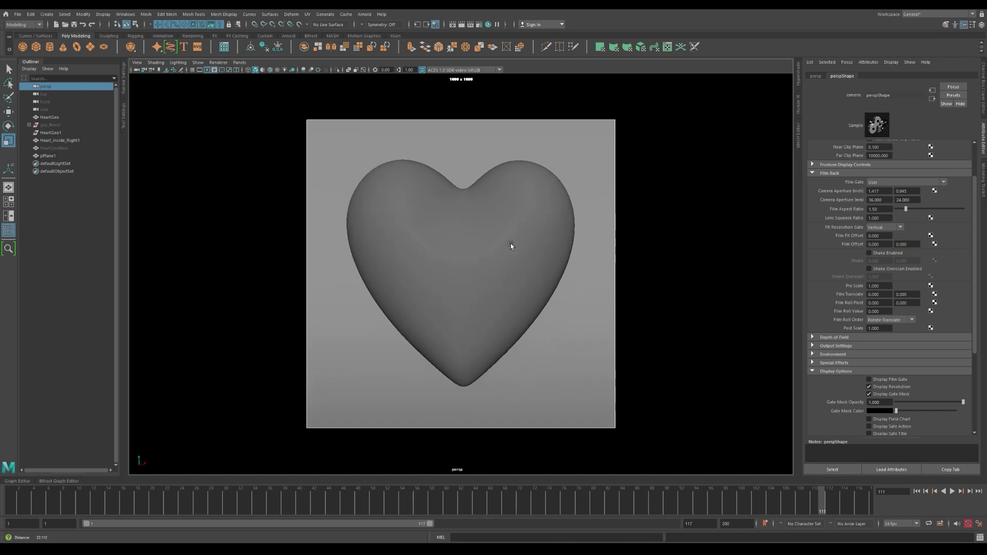
- Create an aiStandardSurface shader in Hypershade and rename it bg_ai
click(598, 240)
key(space)
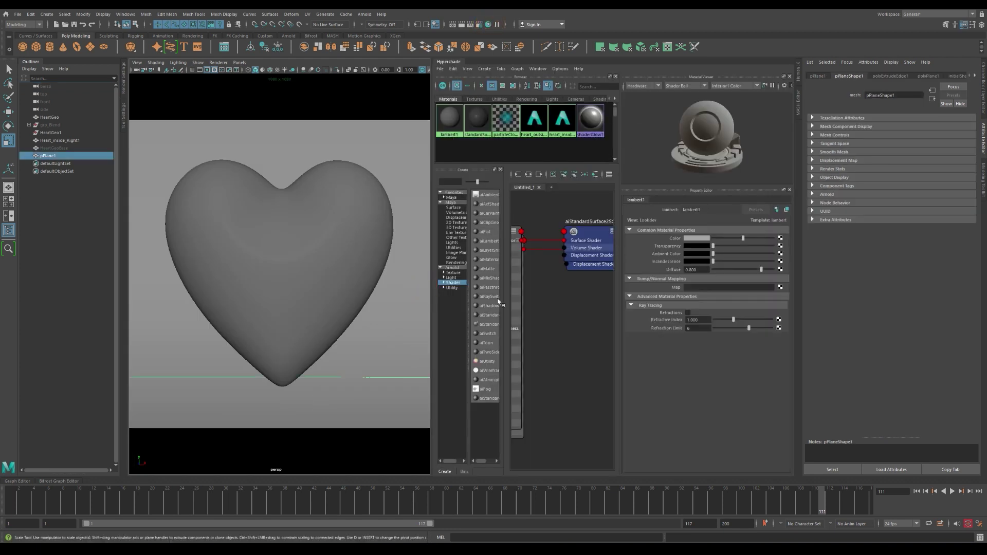
click(790, 76)
click(790, 78)
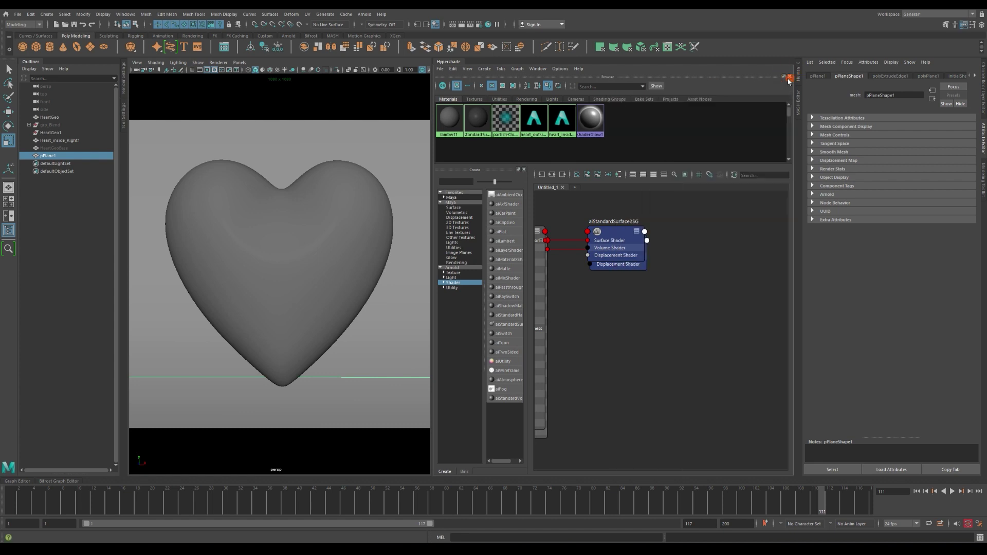
drag(527, 313, 586, 315)
click(513, 324)
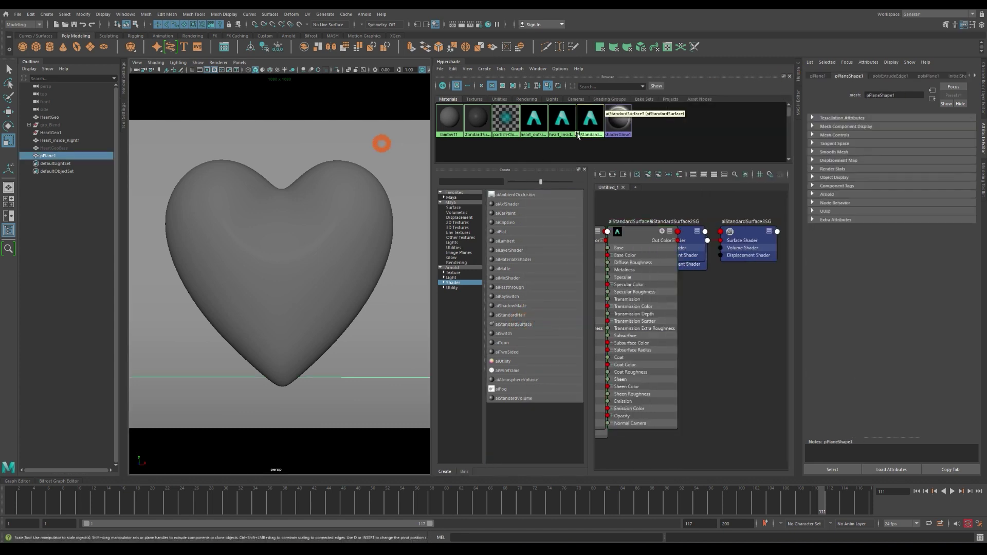
click(579, 114)
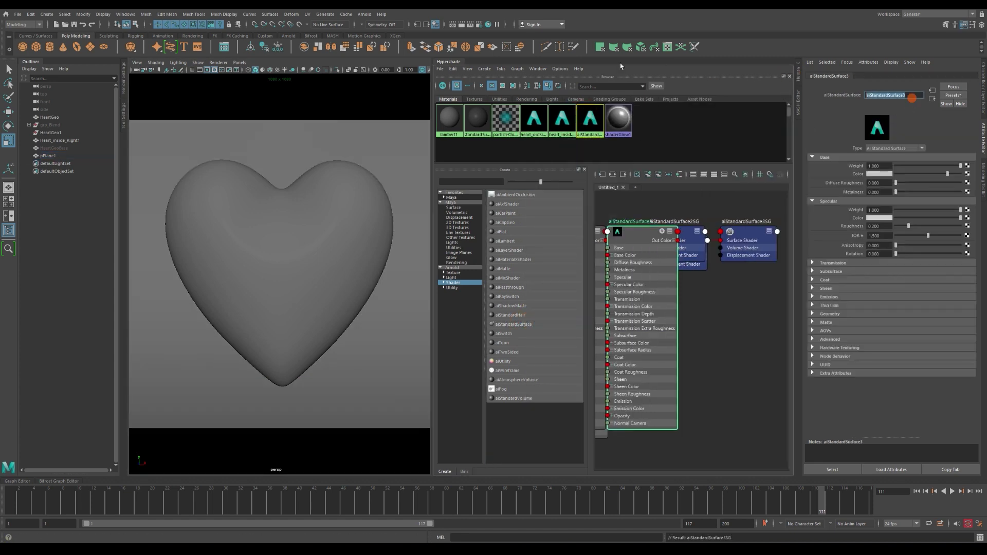
text(bg_ai)
key(Return)
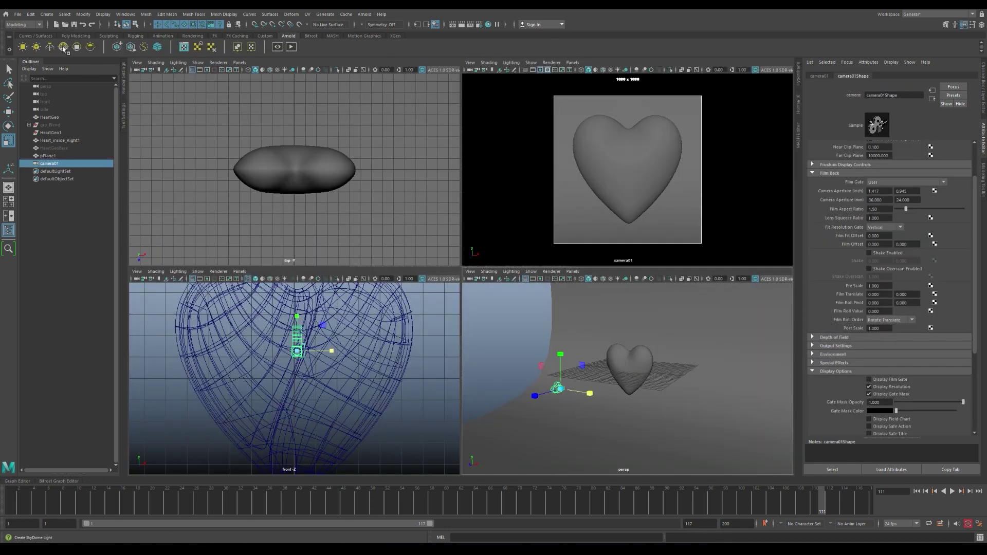
- Add an Arnold SkyDome light and render the camera view at 540x540 test resolution, 1:1
click(62, 47)
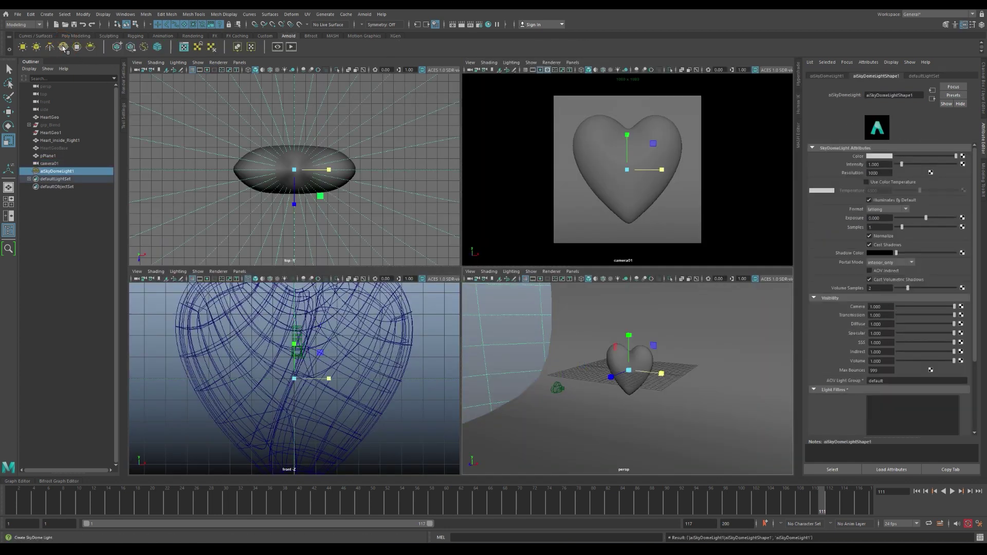
click(708, 364)
click(291, 47)
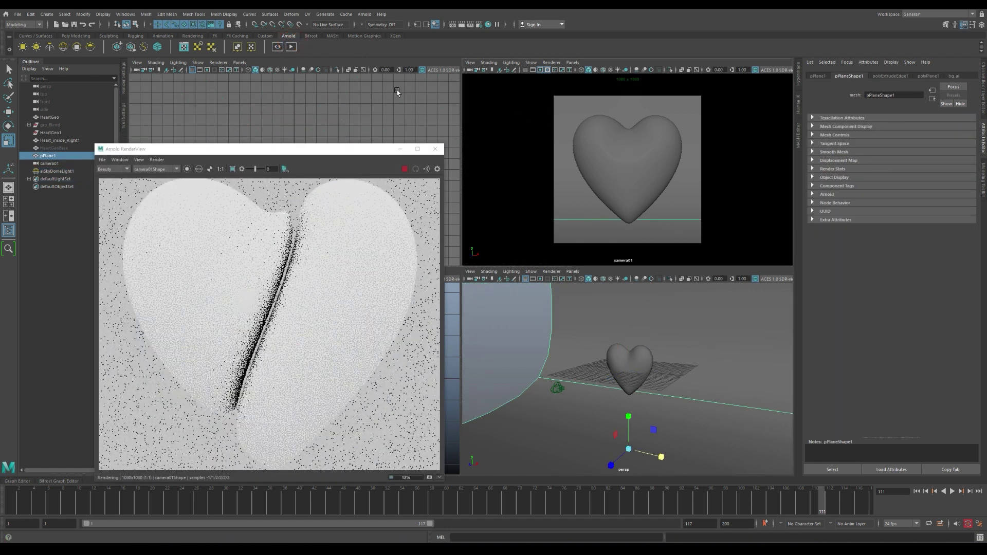
click(139, 163)
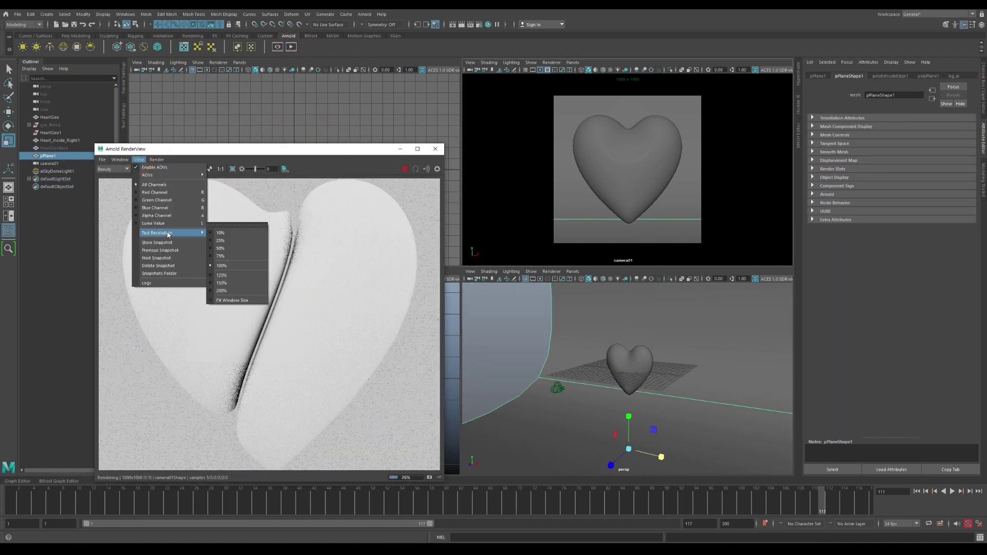
click(239, 248)
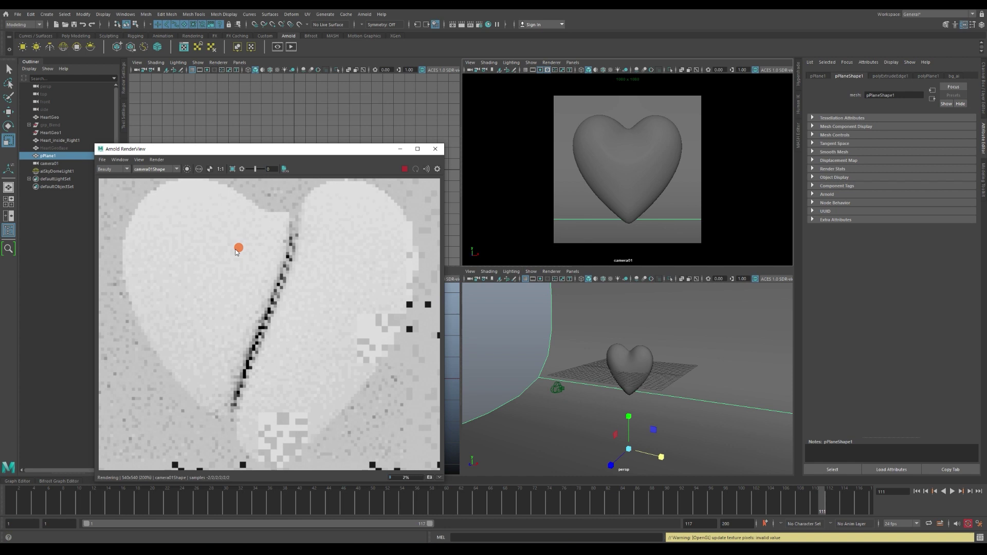
click(220, 170)
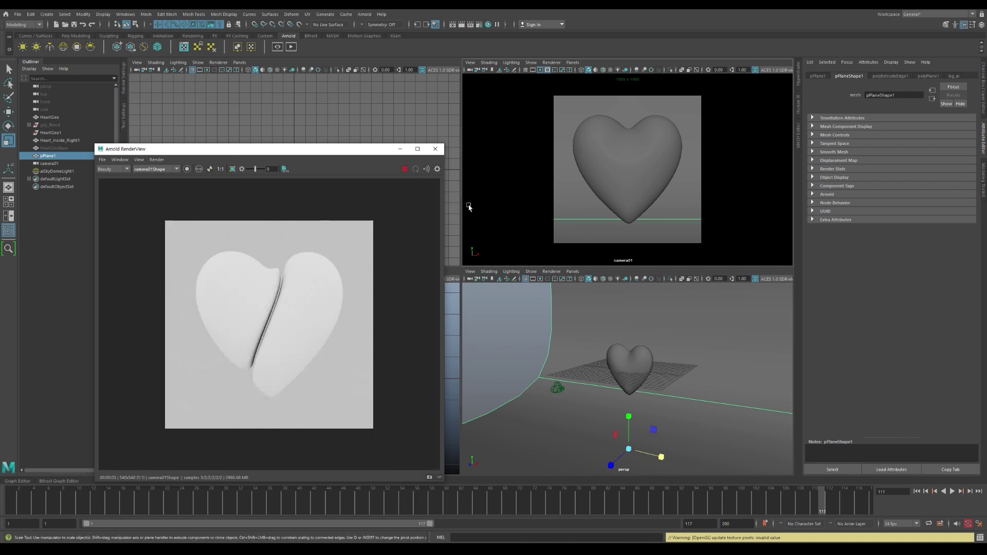
click(597, 124)
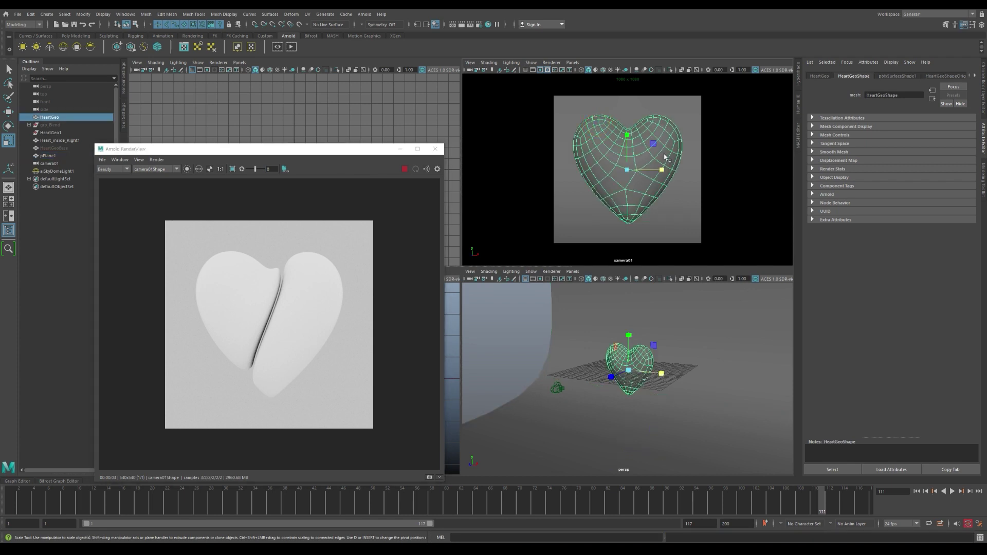
- Enable Casts/Receive Shadows, Motion Blur, Primary Visibility and Visible In Reflections on HeartGeo
click(856, 169)
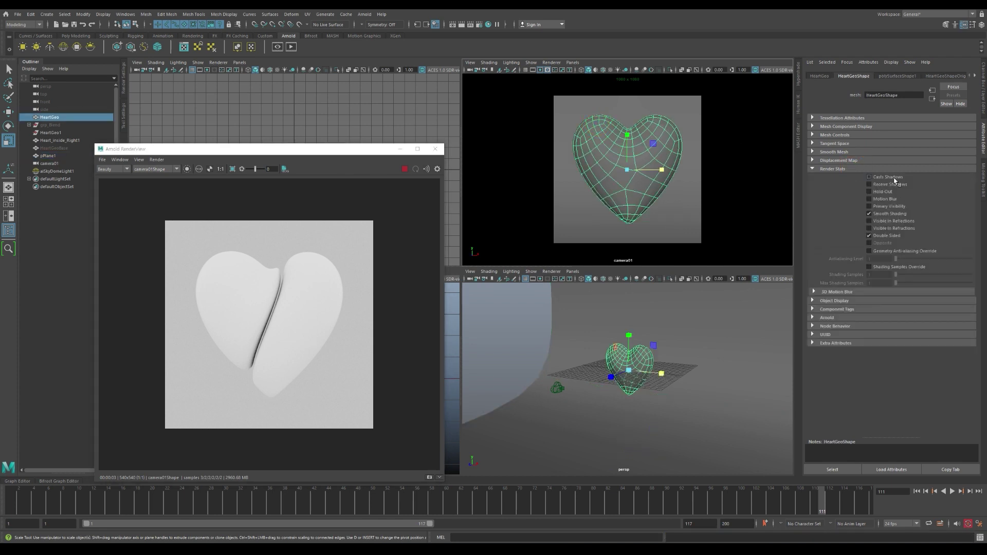
click(894, 178)
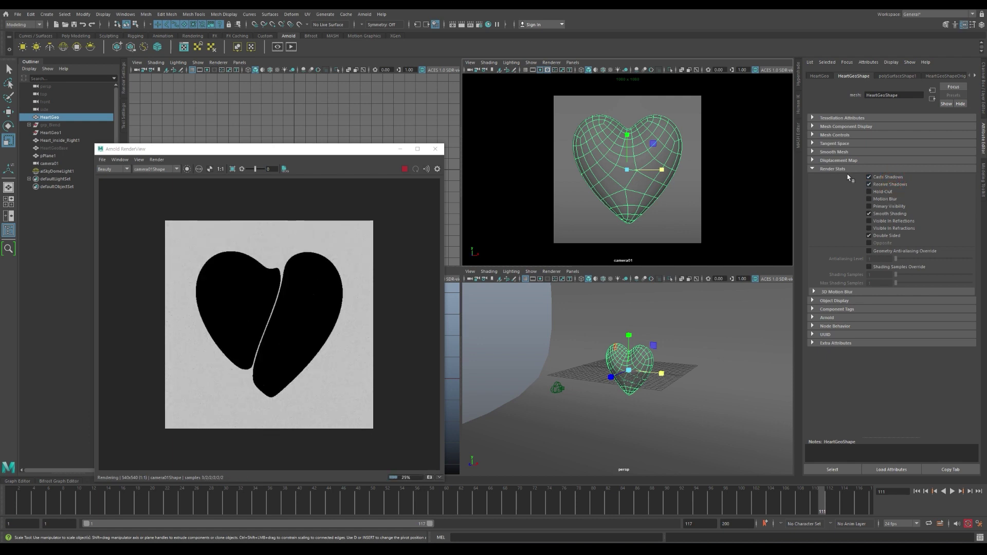
click(883, 199)
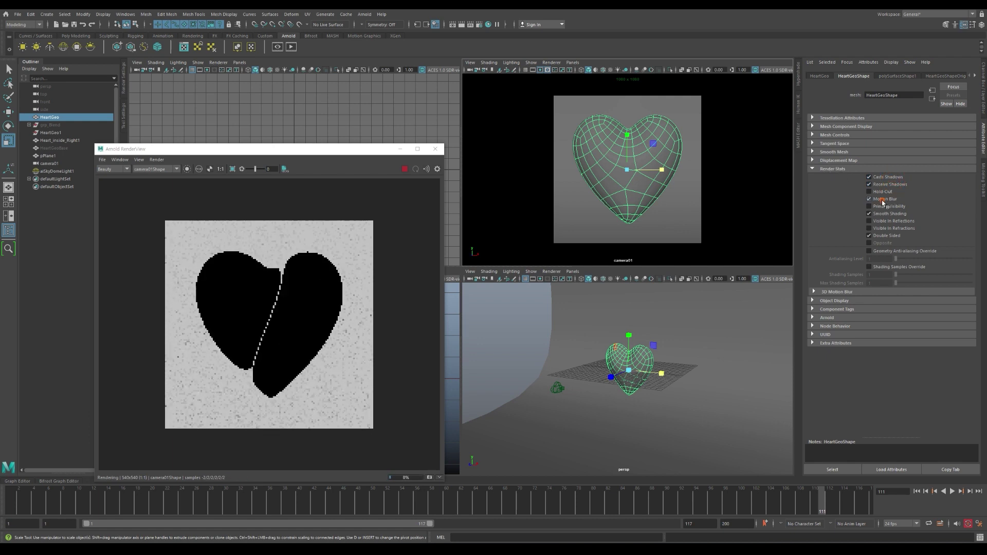
click(882, 220)
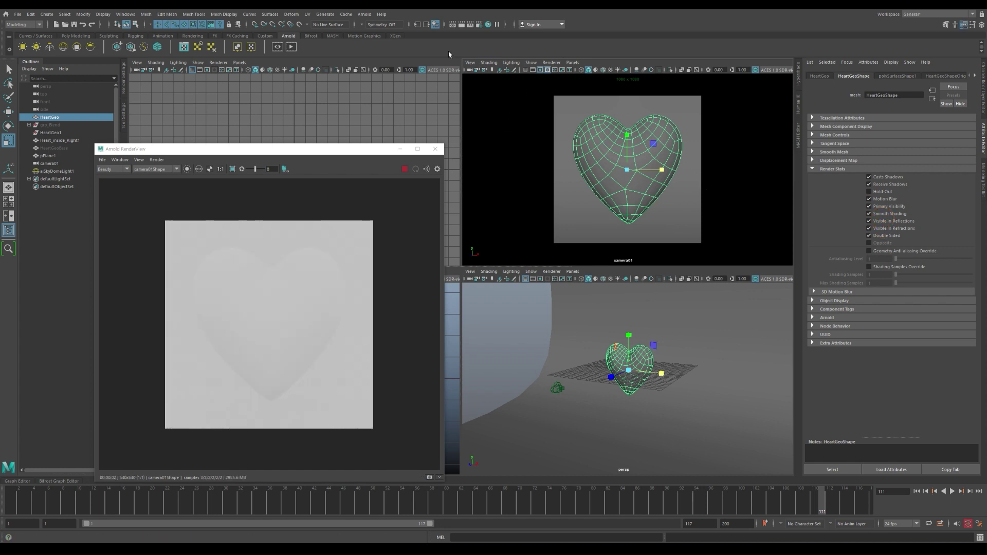
- Bring up the Hypershade and select the bg_ai shader
click(489, 25)
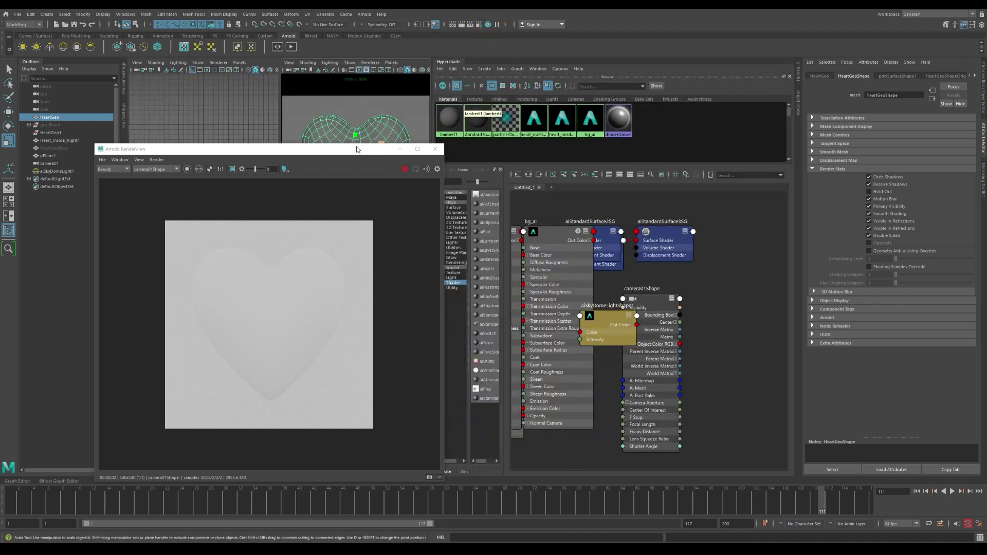
drag(346, 151, 274, 153)
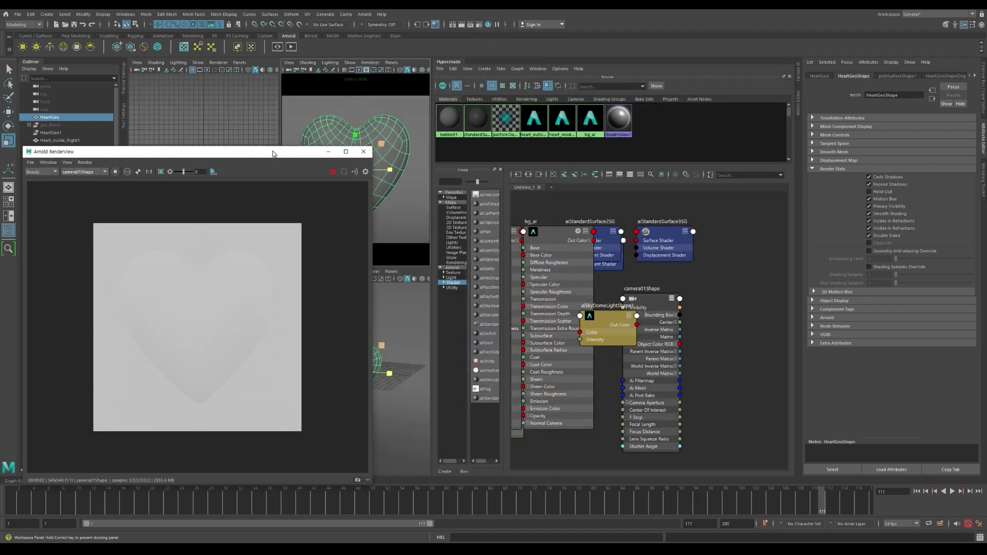
click(590, 120)
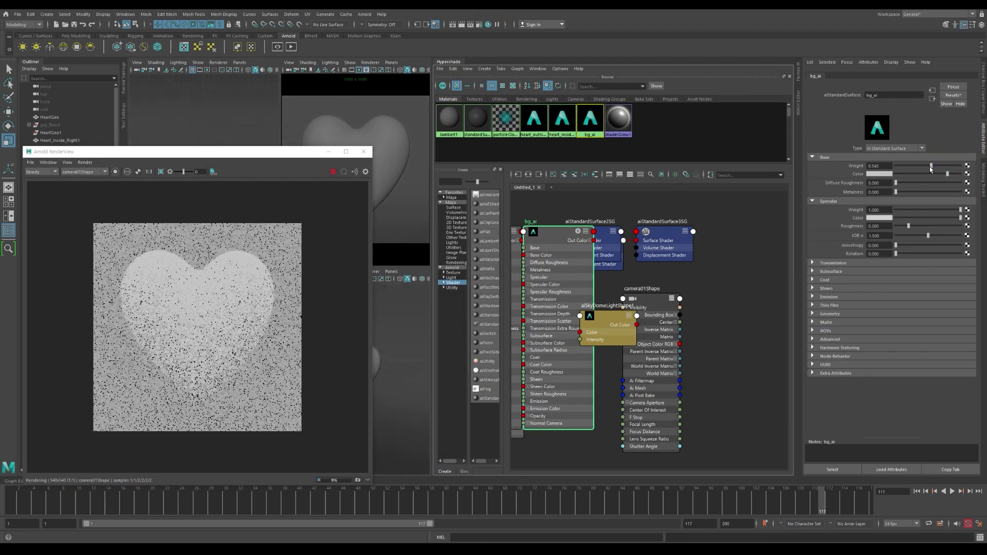
- Set bg_ai's Base Weight to 0.6 and close the Hypershade
click(882, 166)
text(.6)
key(Return)
click(446, 62)
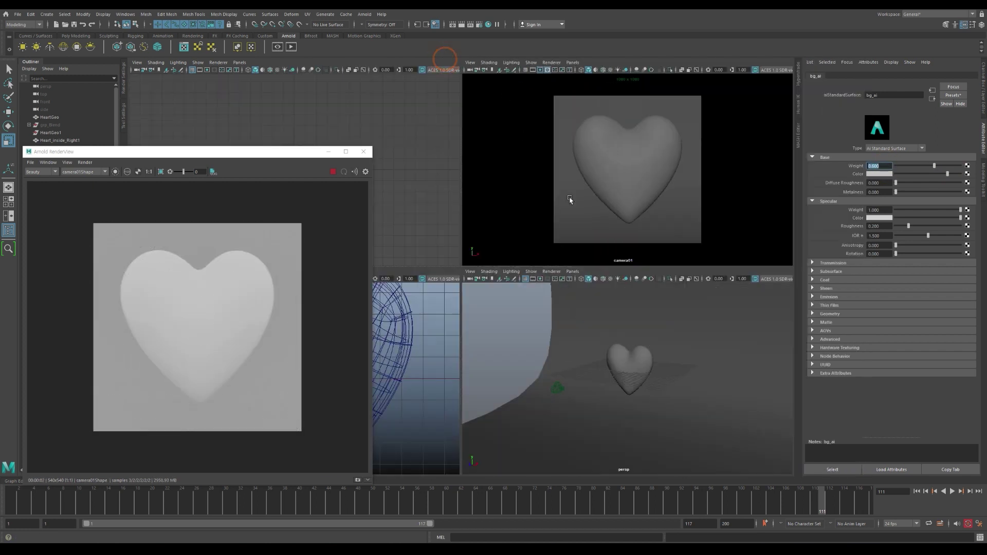
- Dim aiSkyDomeLight1 to 0.1 intensity and add an Arnold area light
drag(59, 152, 140, 173)
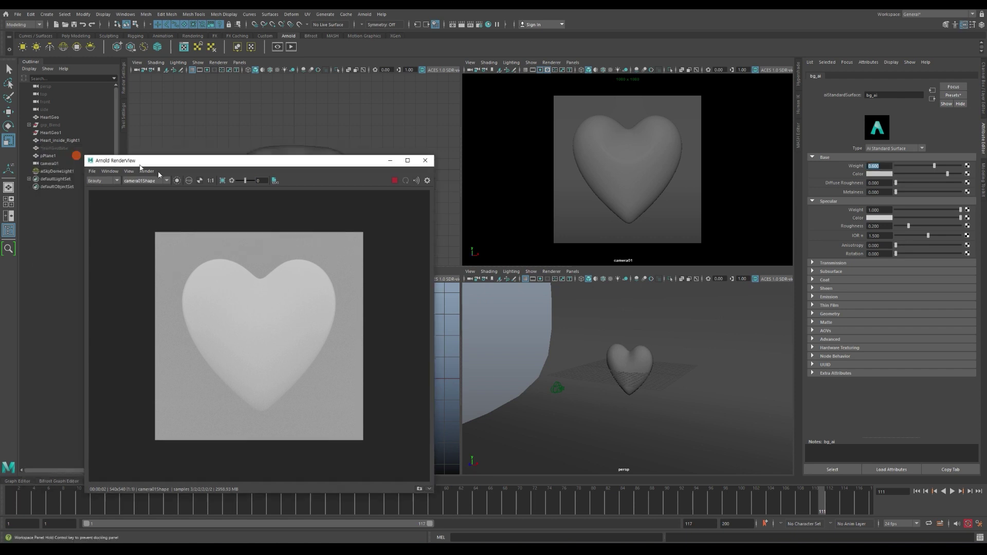
click(57, 172)
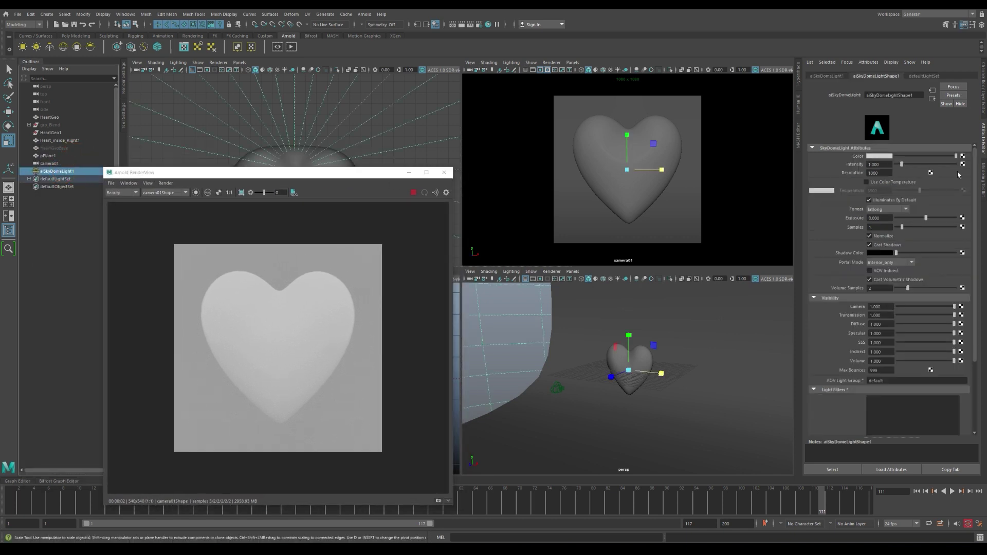
text(.1)
key(Return)
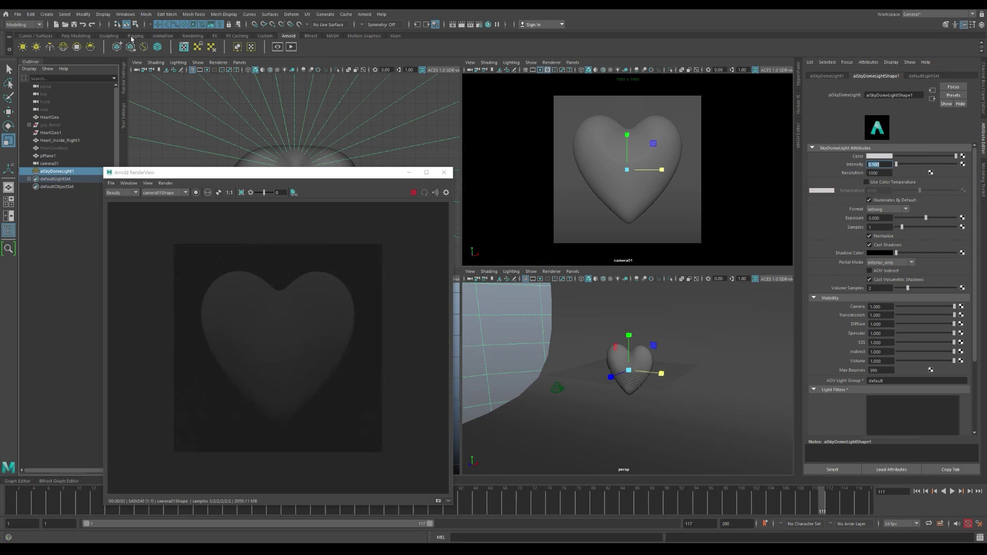
click(23, 47)
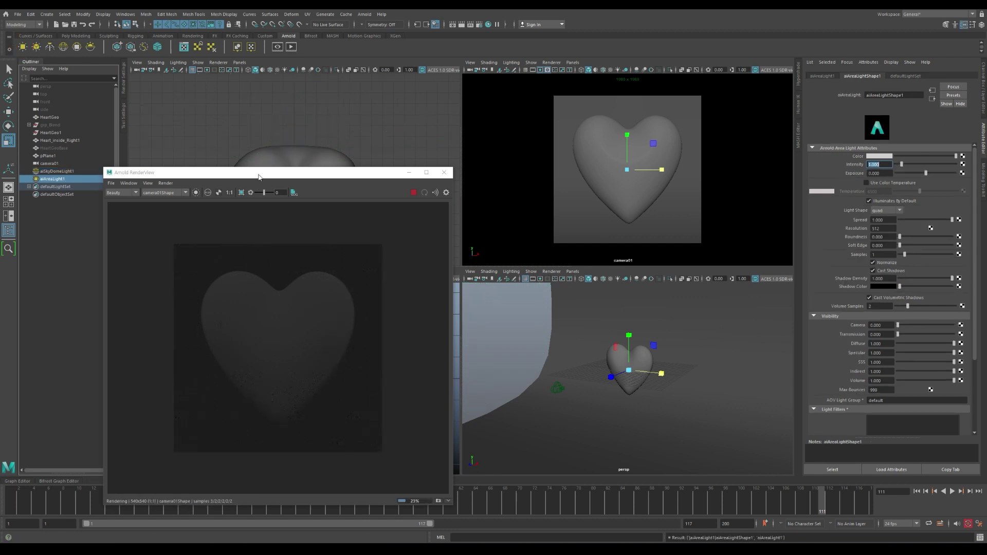
- Enlarge the area light into a large quad and place it right of the heart
drag(260, 173, 212, 173)
alt+drag(648, 377, 622, 364)
key(e)
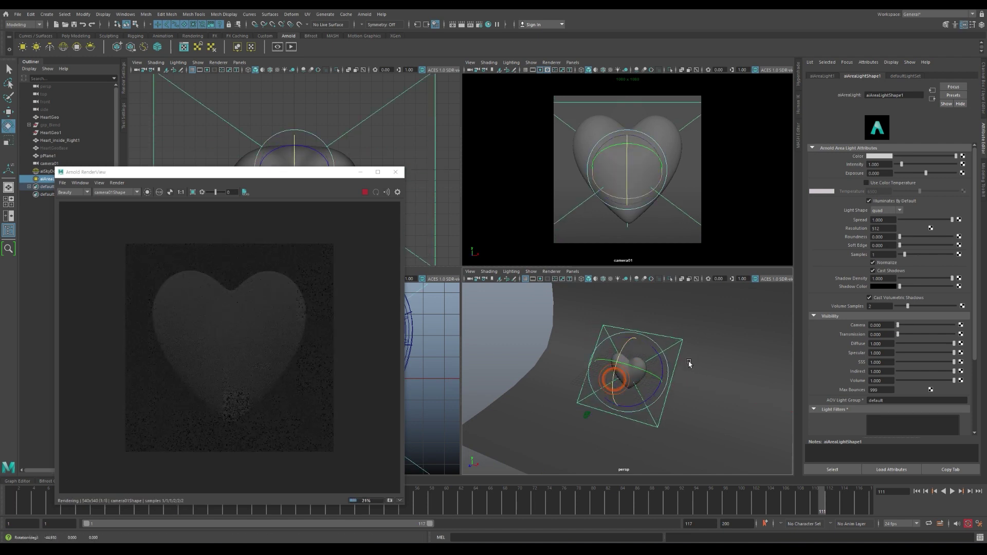
key(w)
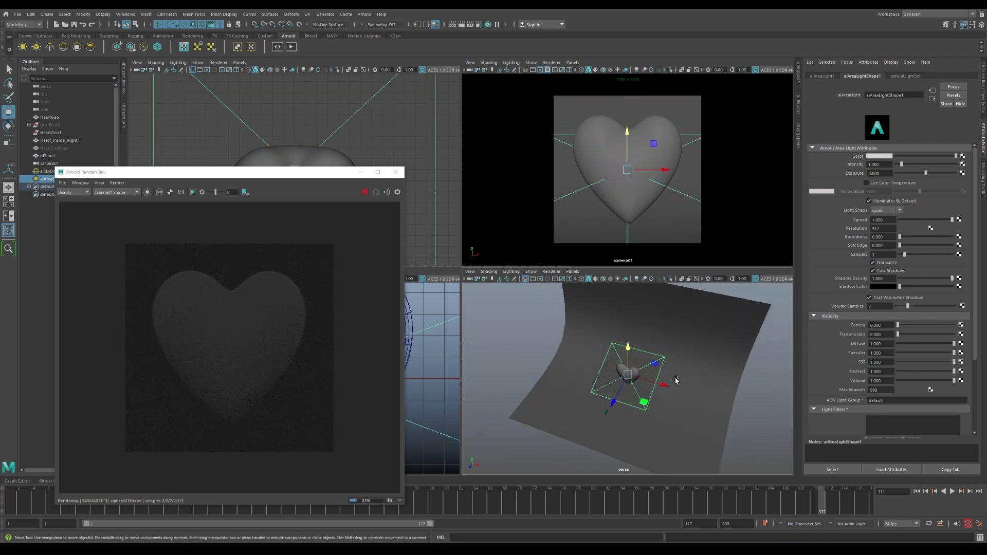
drag(673, 379, 727, 403)
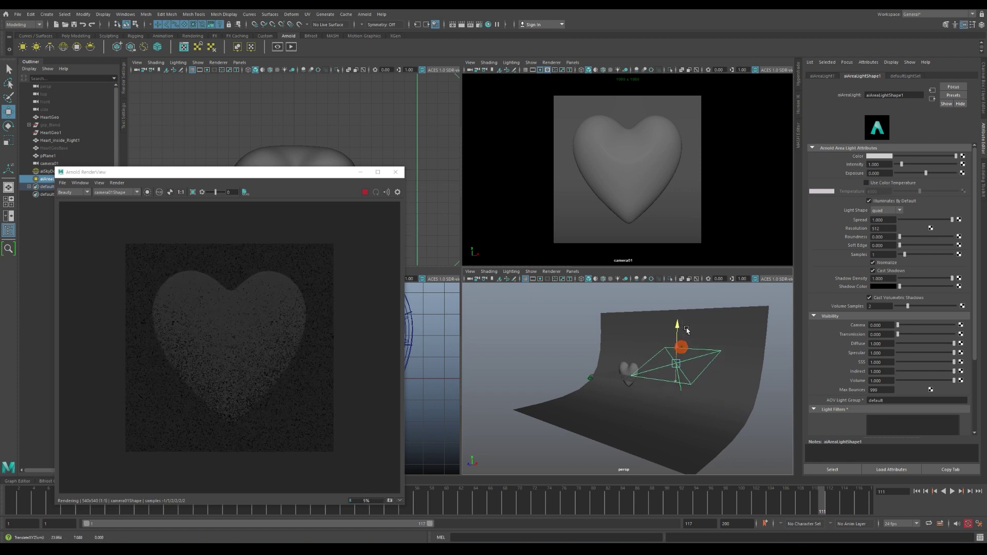
mouse_move(683, 349)
mouse_down()
mouse_move(679, 356)
mouse_move(729, 383)
mouse_up()
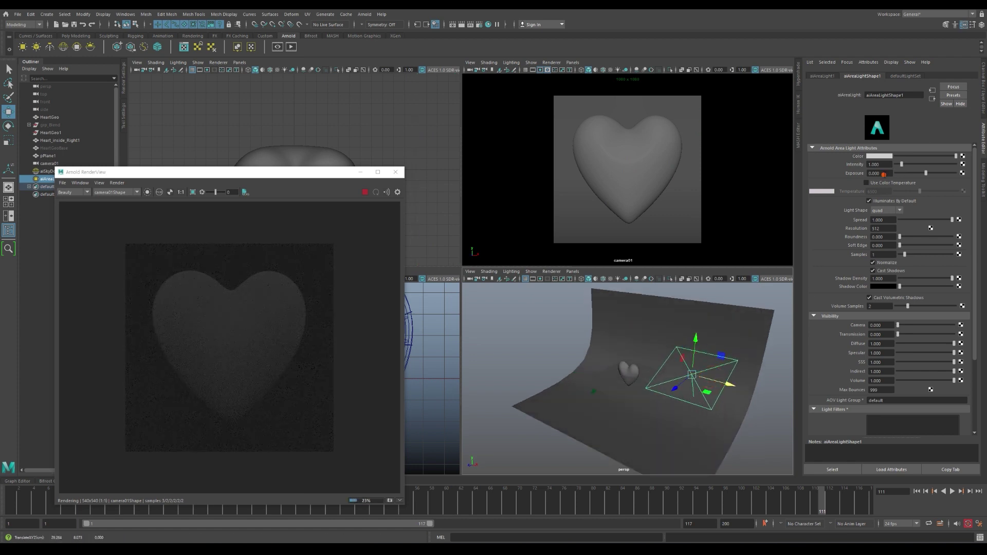
- Set the area light's exposure to 13
text(103)
key(Return)
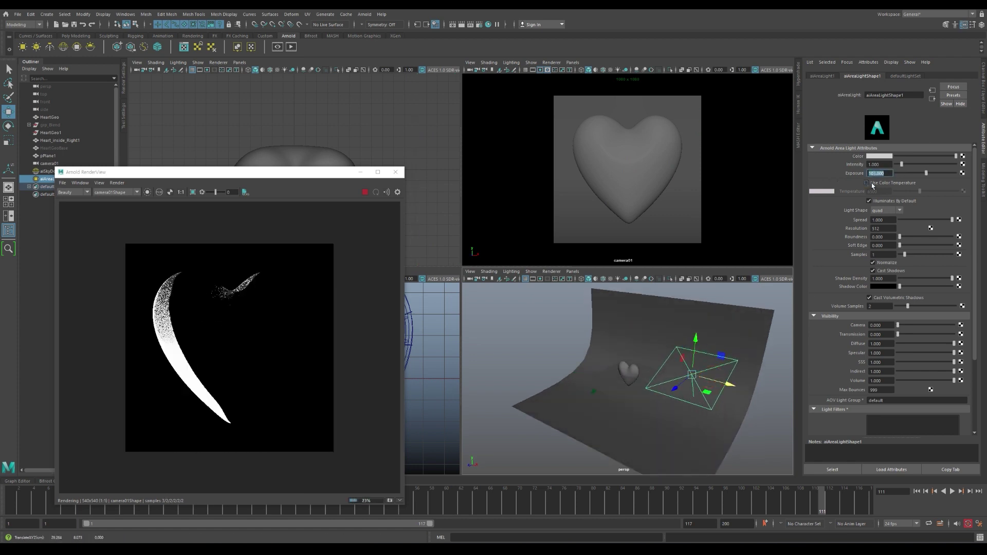
text(13)
key(Return)
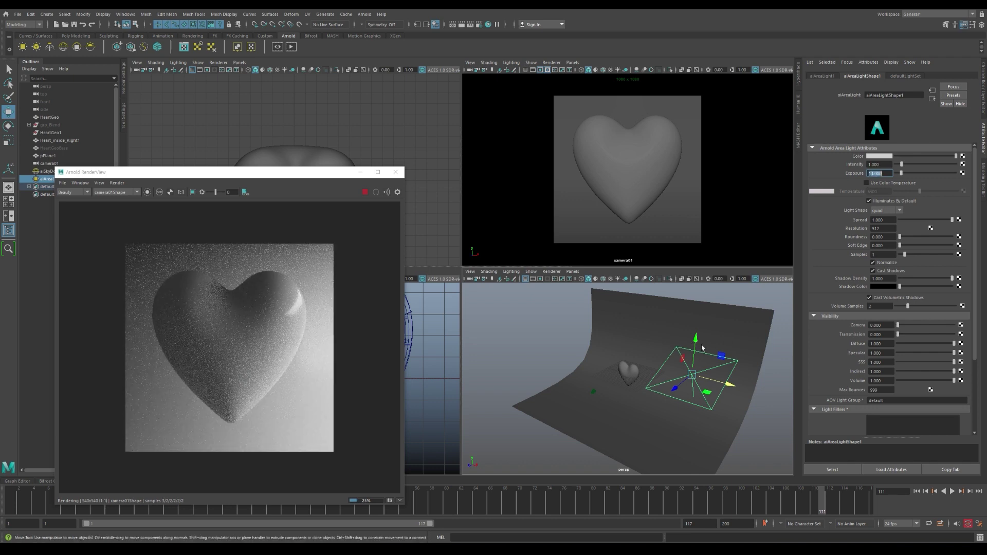
- Raise the light up and right, resize it, and duplicate it as a second area light
drag(702, 348, 711, 337)
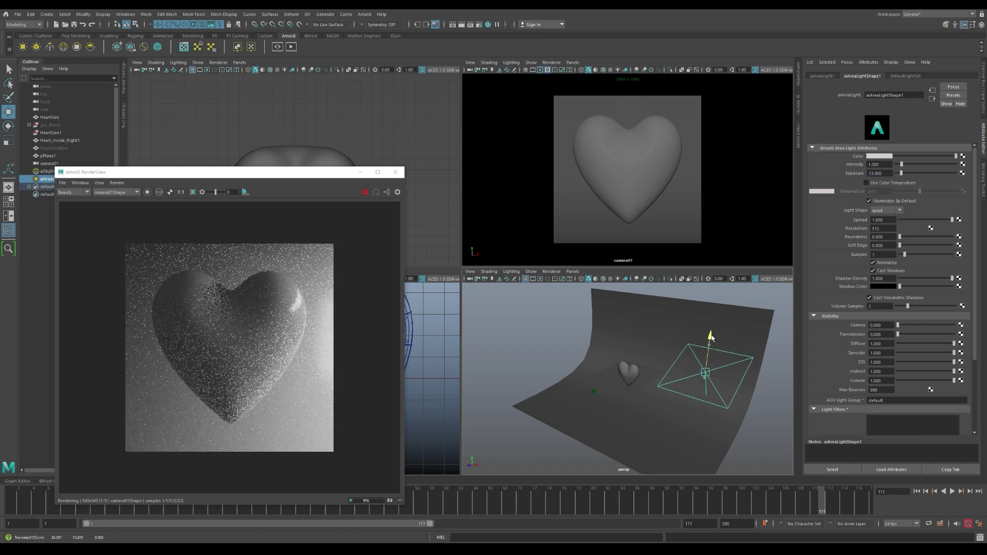
mouse_move(628, 353)
alt+mouse_down()
mouse_move(708, 366)
mouse_move(586, 360)
mouse_move(599, 387)
mouse_move(607, 382)
mouse_move(602, 374)
mouse_move(578, 397)
alt+mouse_up()
key(r)
key(e)
key(ctrl+d)
- Rotate aiAreaLight2 upright facing the heart and position it on the heart's left side
key(w)
key(e)
key(w)
key(e)
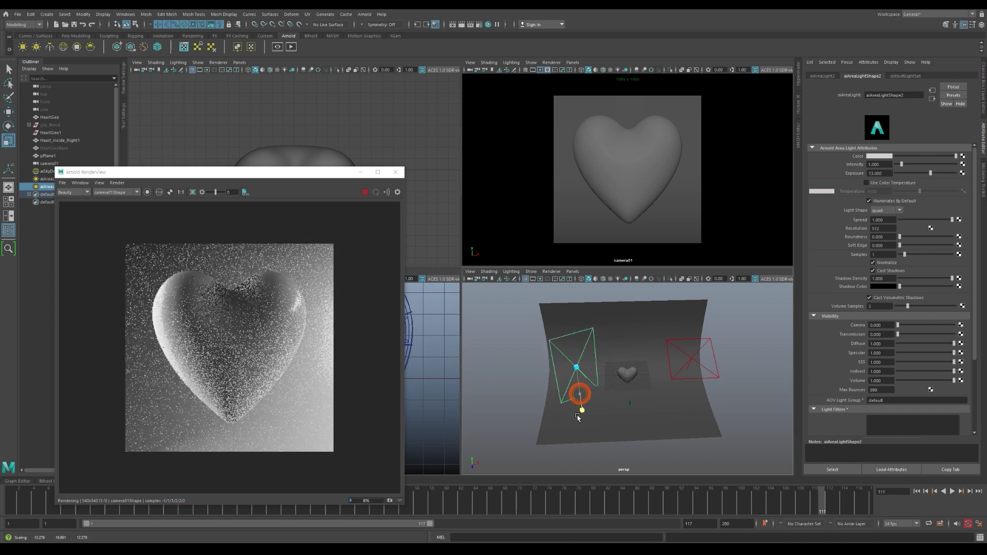
key(w)
drag(574, 336, 572, 332)
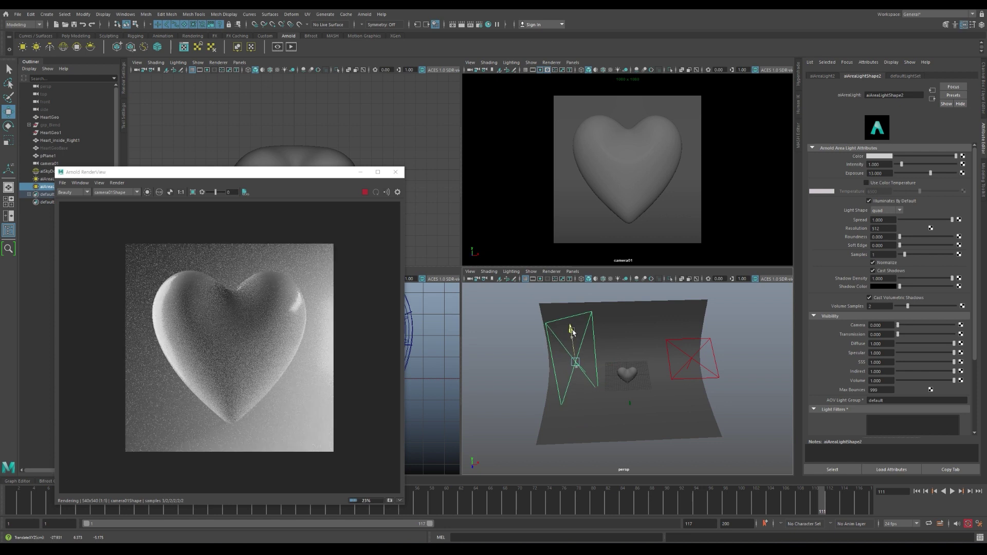
drag(572, 391, 574, 389)
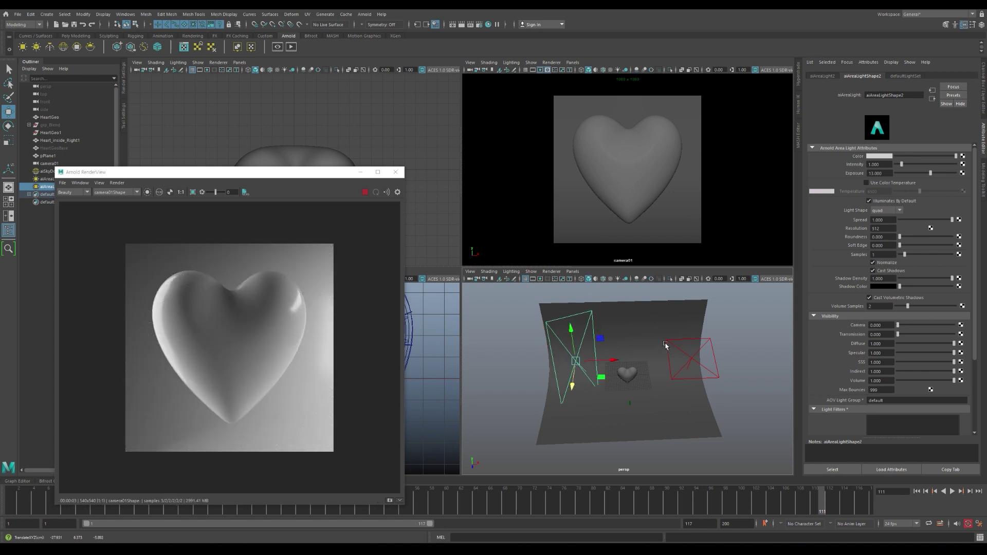
drag(569, 333, 570, 335)
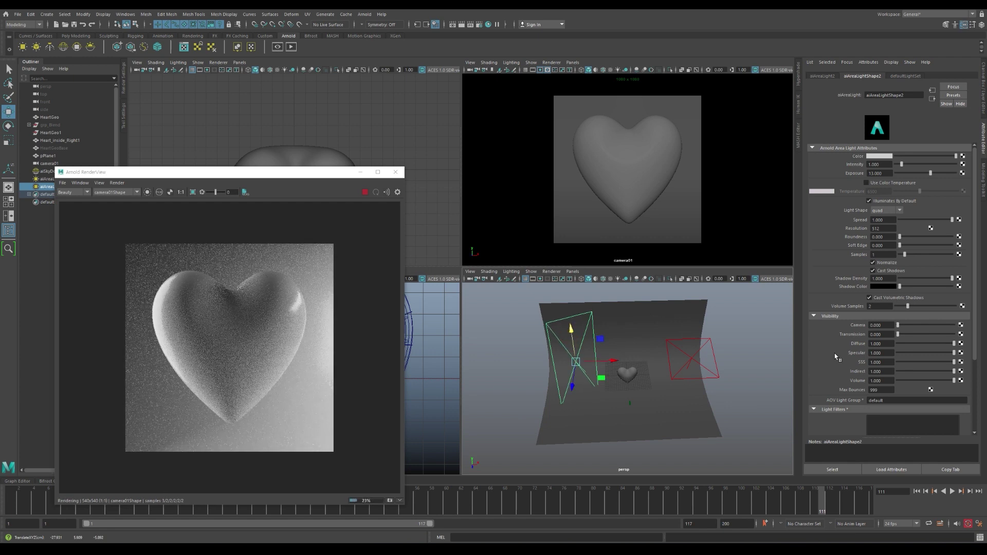
- Select heart_outside_ai in Hypershade and replace its settings with the Balloon preset
click(488, 25)
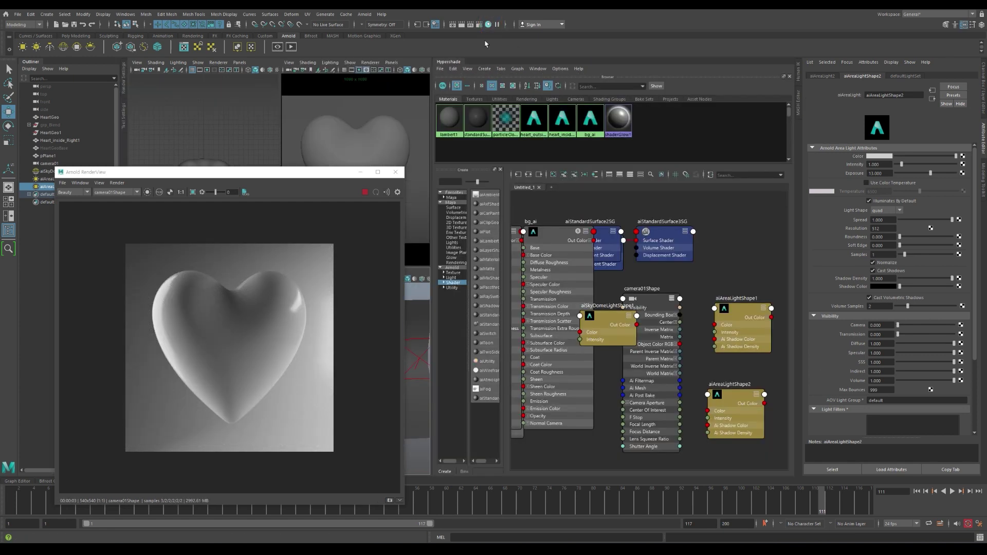
click(535, 129)
click(528, 174)
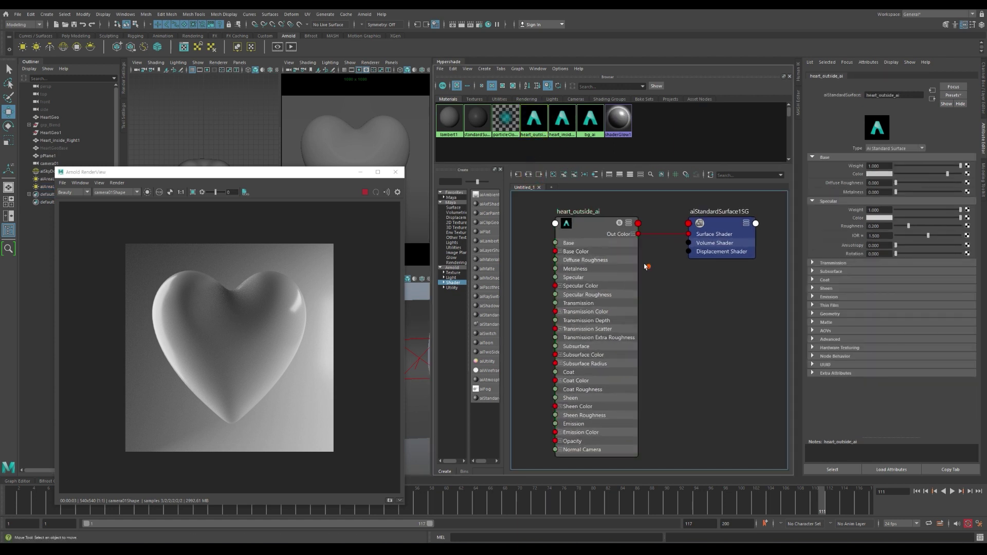
click(591, 227)
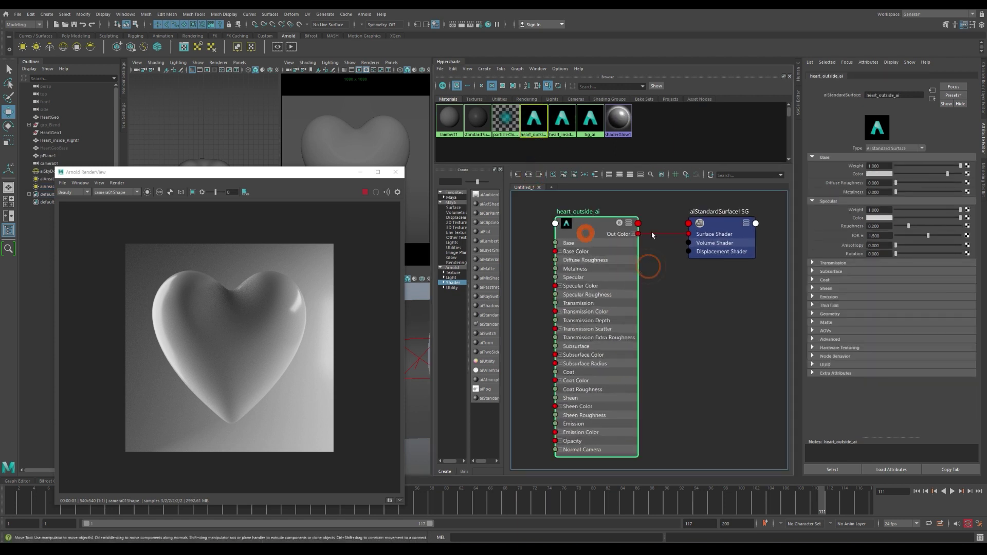
click(953, 96)
mouse_move(918, 116)
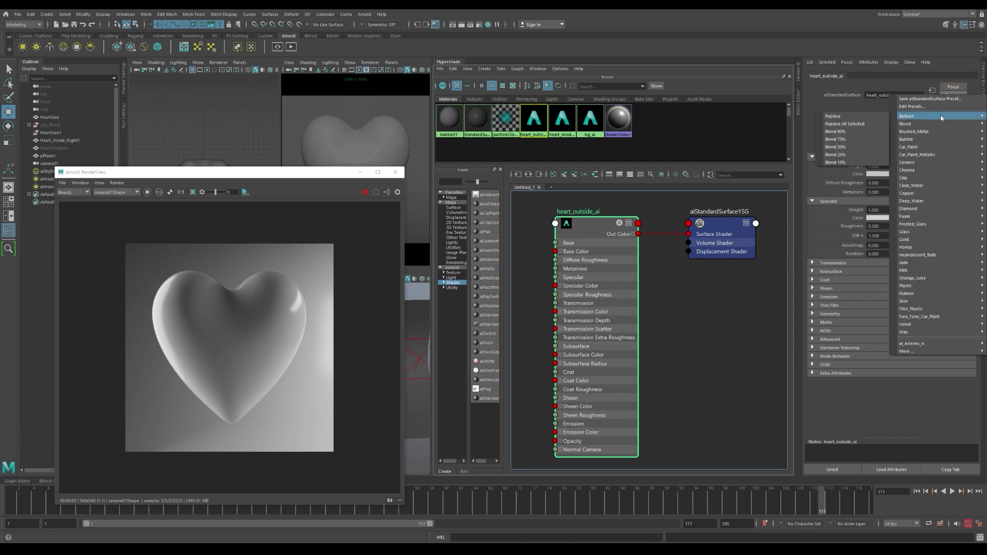
click(856, 117)
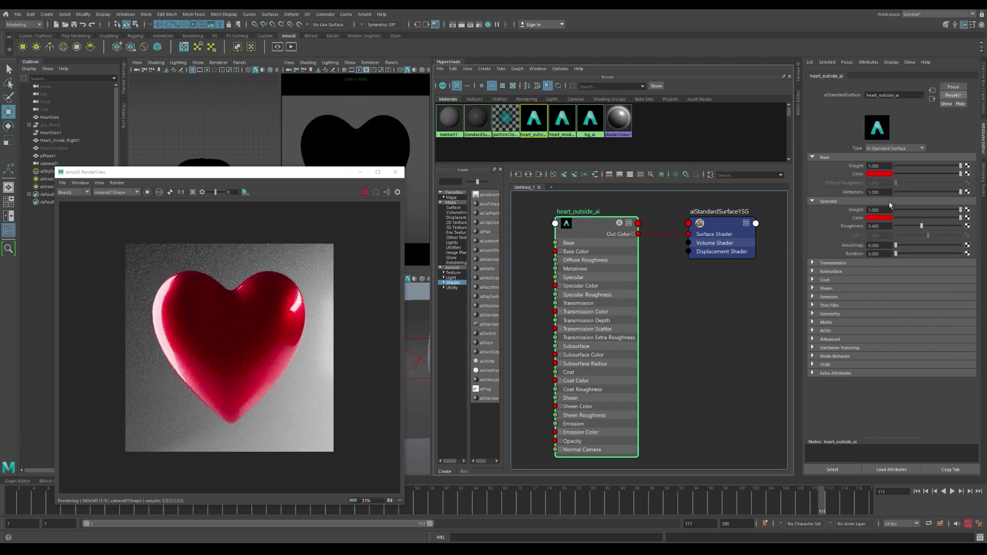
- Set Metalness 0, Coat Weight 0, Specular Roughness 0.3 and white Specular Color
click(917, 193)
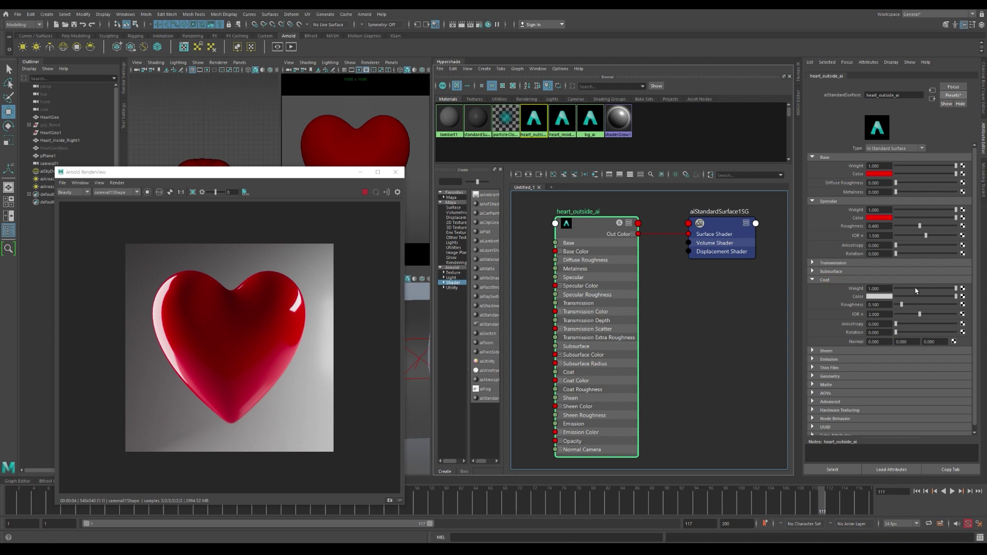
drag(918, 289, 882, 289)
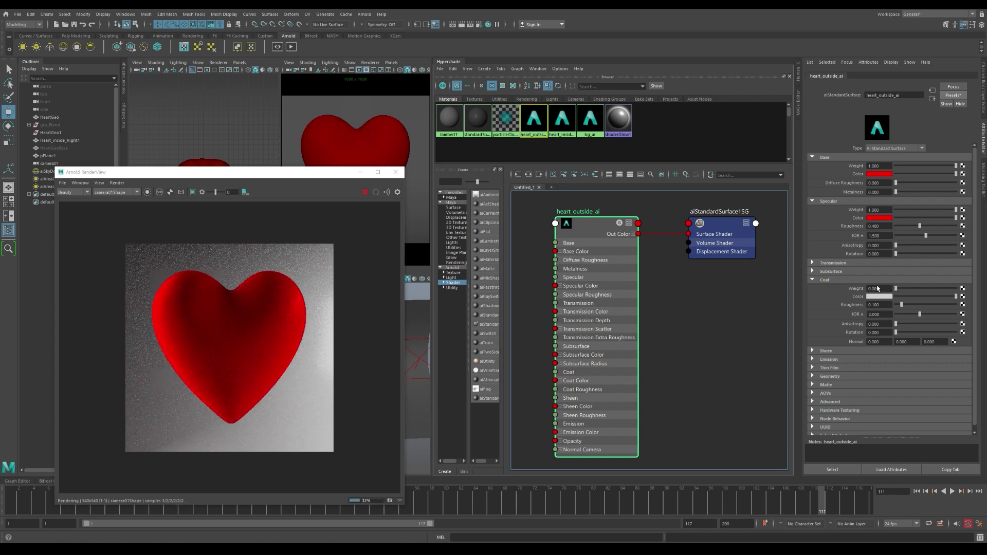
double_click(879, 226)
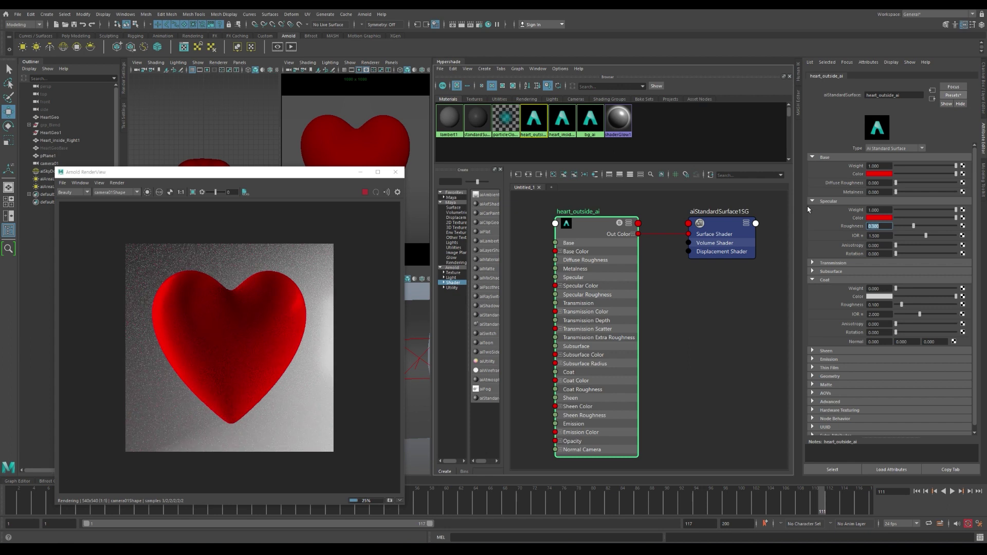
key(Return)
click(915, 221)
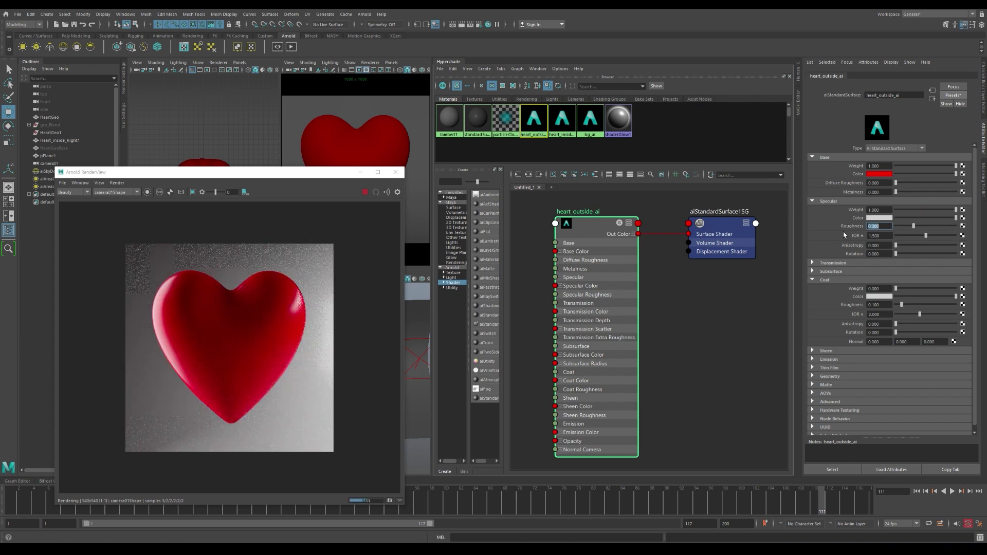
click(835, 281)
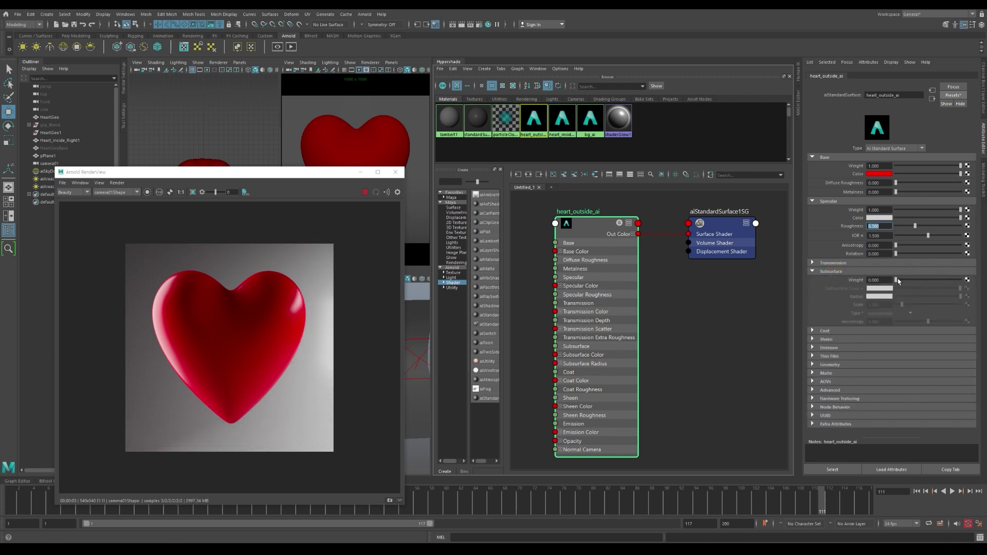
- Set subsurface weight to 1 and subsurface colour to red
drag(898, 280, 913, 279)
click(884, 281)
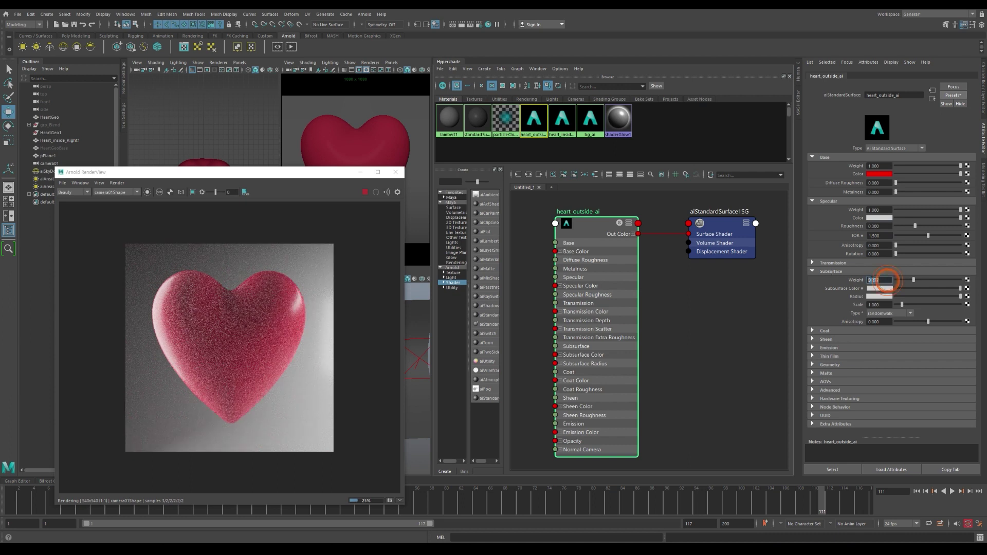
text(1)
key(Return)
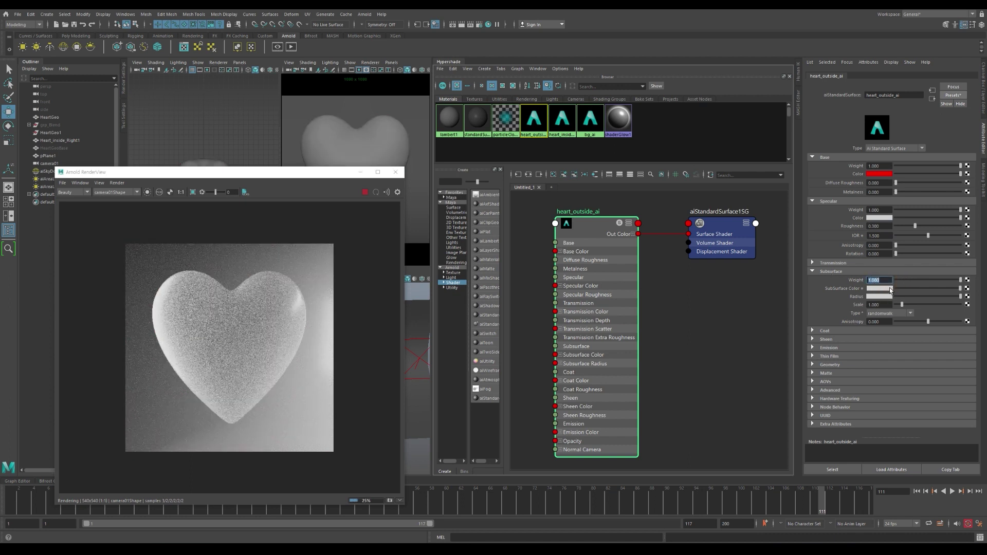
click(880, 288)
click(419, 353)
click(935, 297)
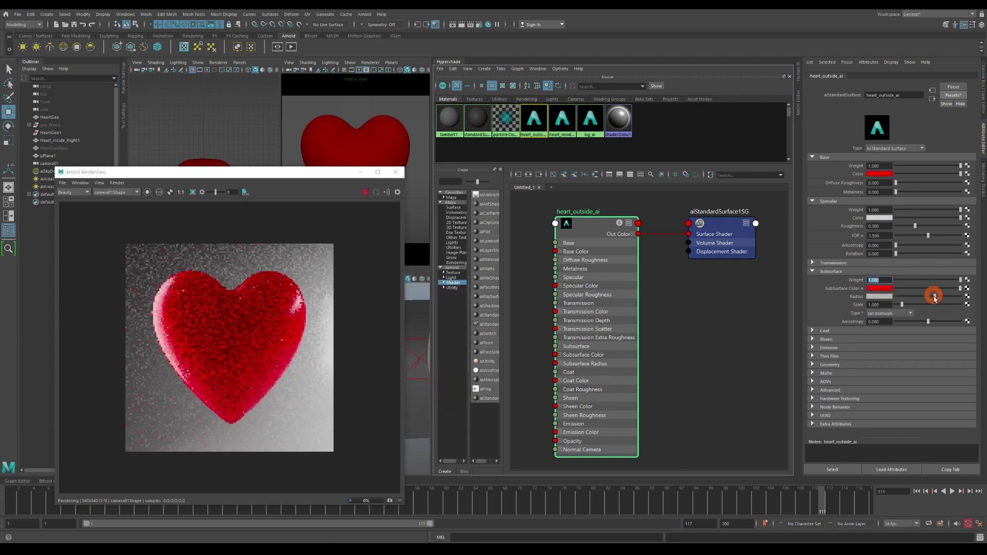
- Adjust the subsurface radius, drop base weight to 0, and lower transmission weight to about 0.25
drag(961, 166, 896, 166)
drag(930, 279, 974, 273)
click(841, 263)
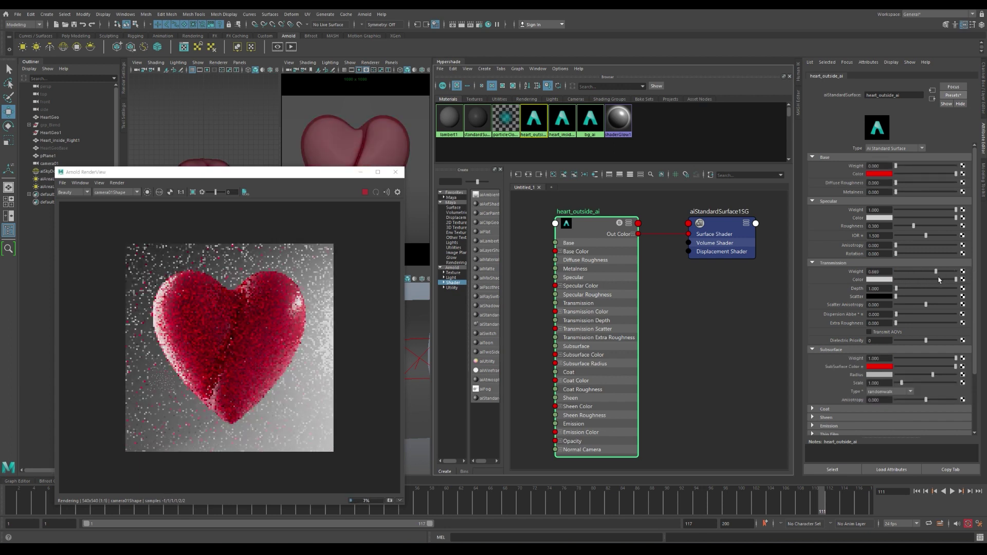
drag(957, 271, 951, 272)
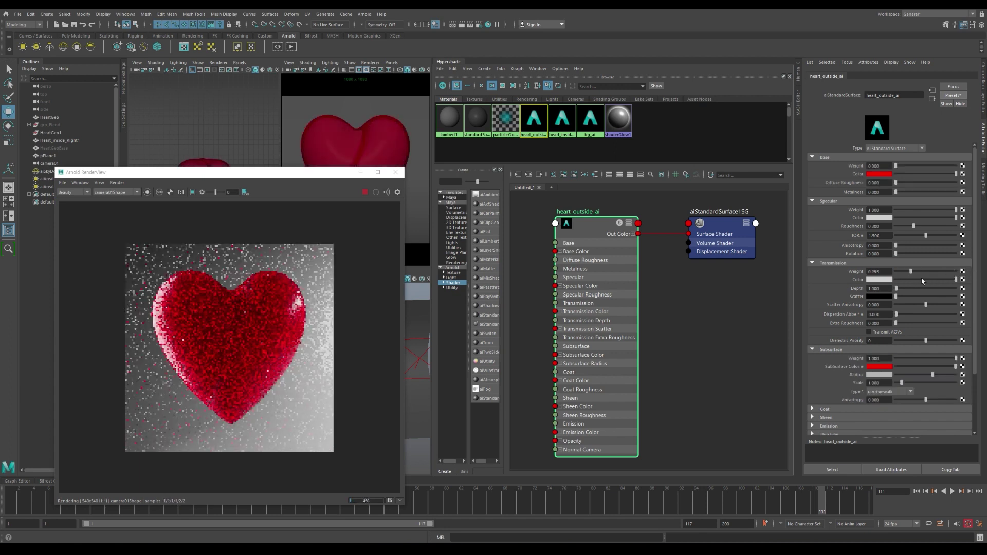
- Create a ramp texture node beside the heart_outside_ai shader in the node graph
alt+middle_drag(514, 266, 624, 287)
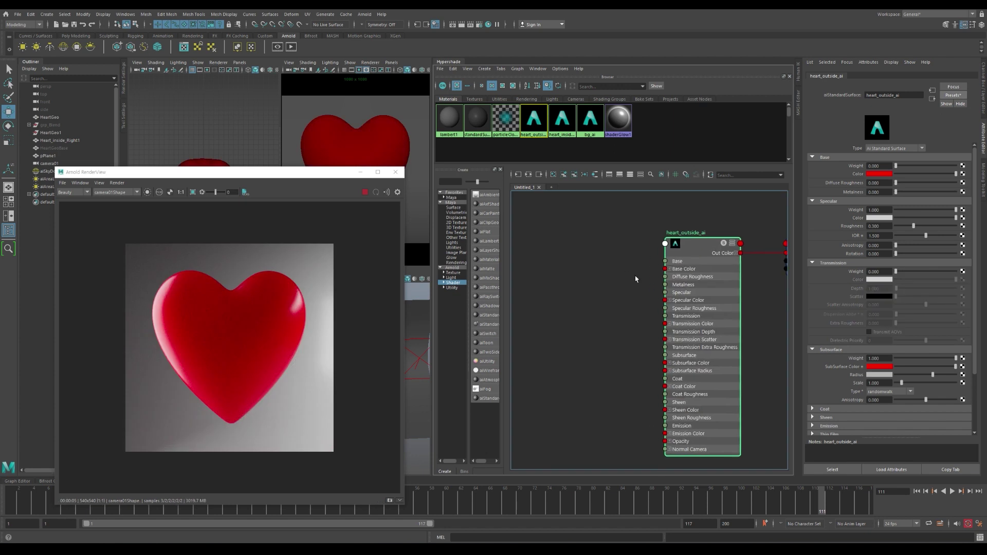
click(591, 287)
key(Tab)
text(r)
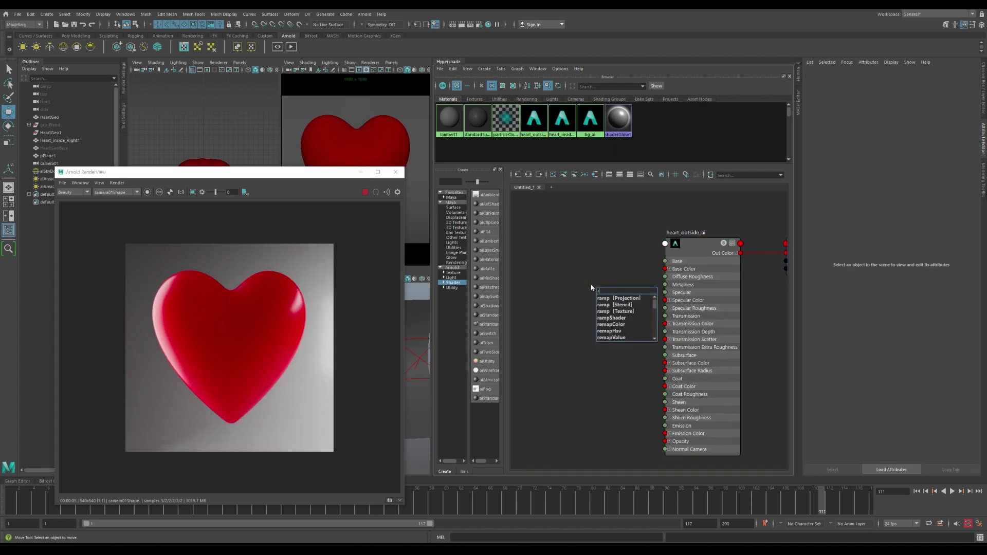
text(amp)
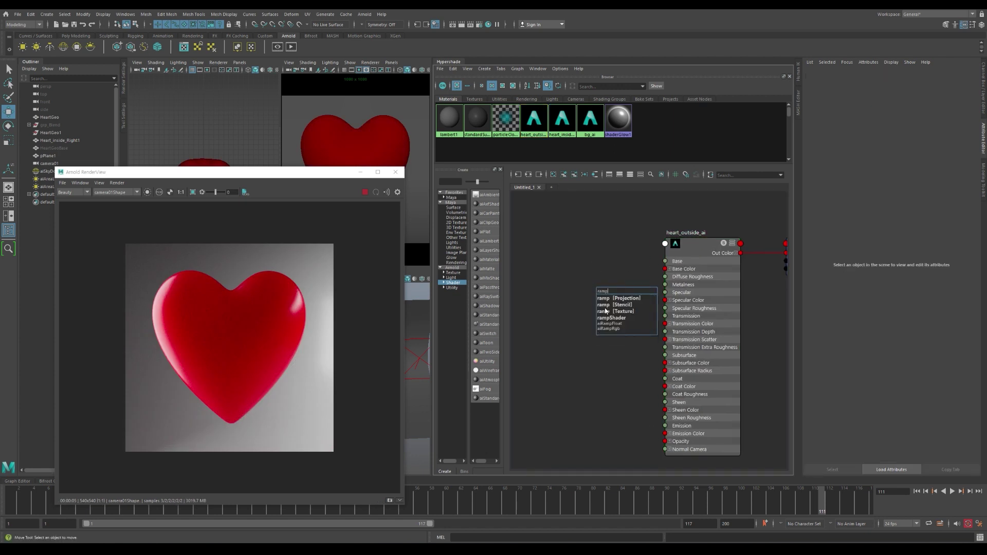
click(606, 311)
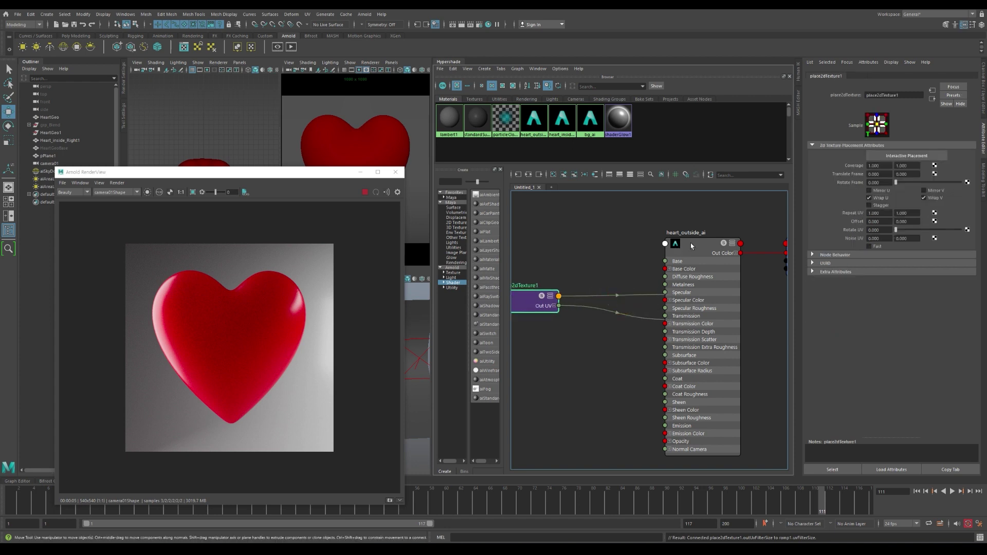
drag(690, 243, 715, 255)
drag(690, 296, 617, 293)
click(736, 258)
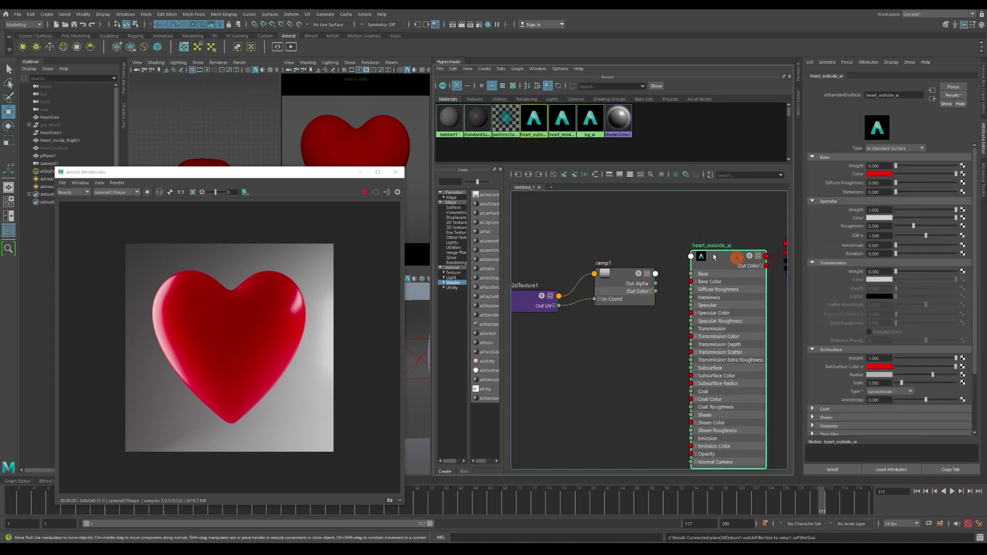
- Add a samplerInfo node and wire its facingRatio into ramp1's V Coord
click(640, 238)
click(598, 299)
drag(652, 235, 586, 227)
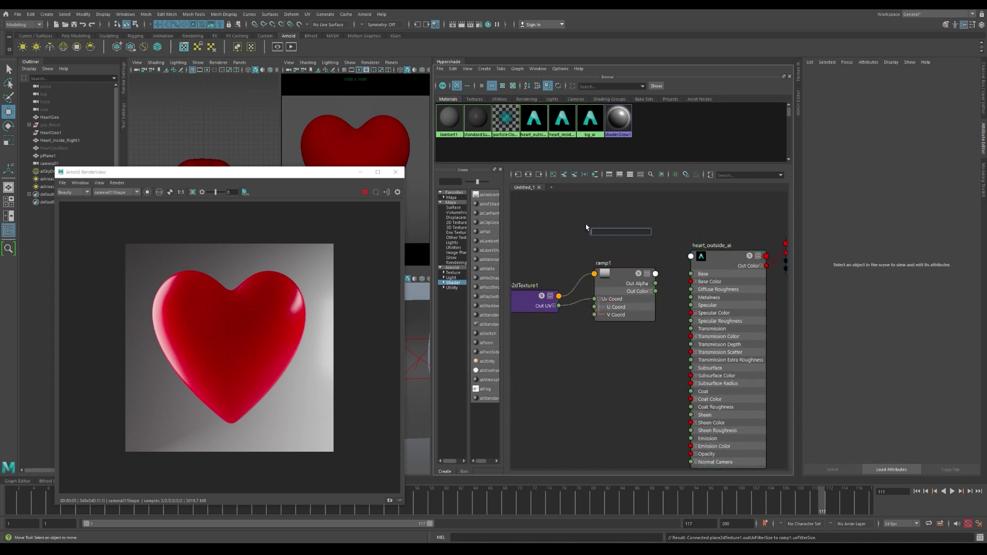
text(samp)
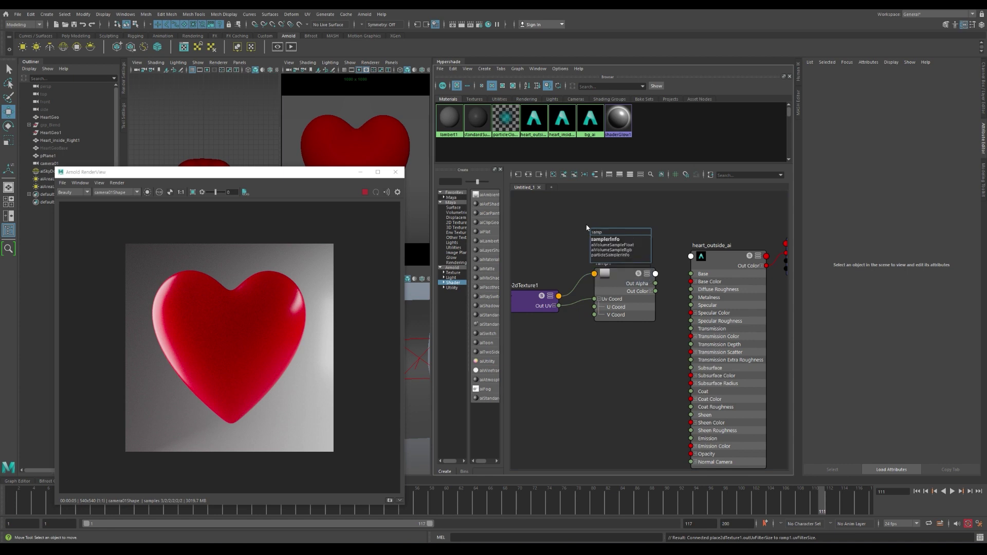
click(612, 239)
drag(607, 232, 517, 221)
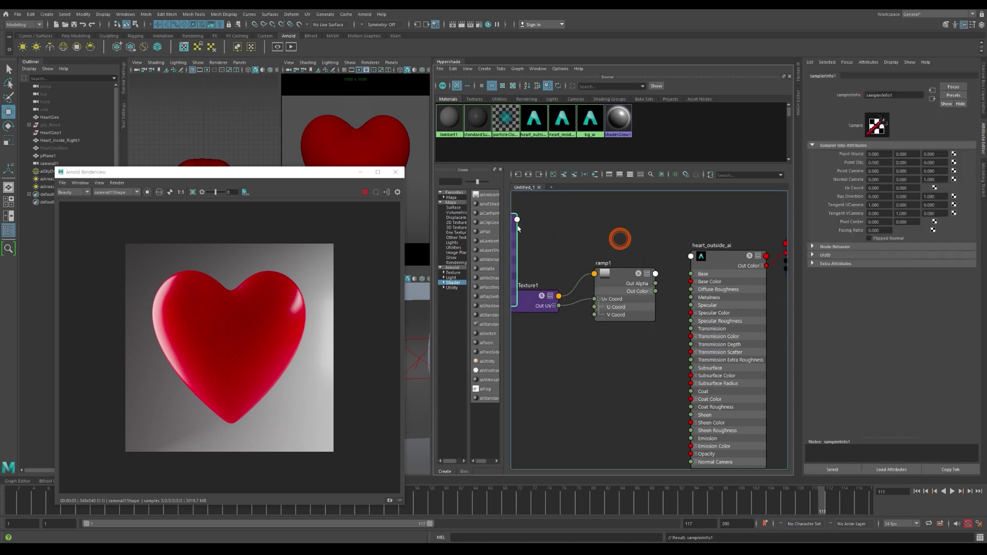
click(518, 220)
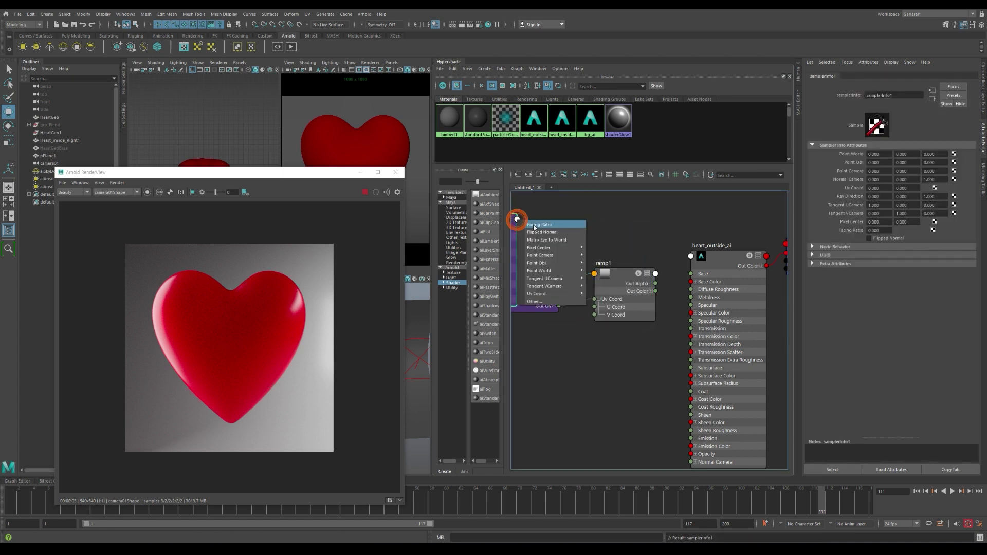
click(595, 315)
drag(631, 316, 611, 314)
- Connect ramp1's Out Color to Transmission Color, set transmission weight 1, and slightly darken the white stop
click(710, 273)
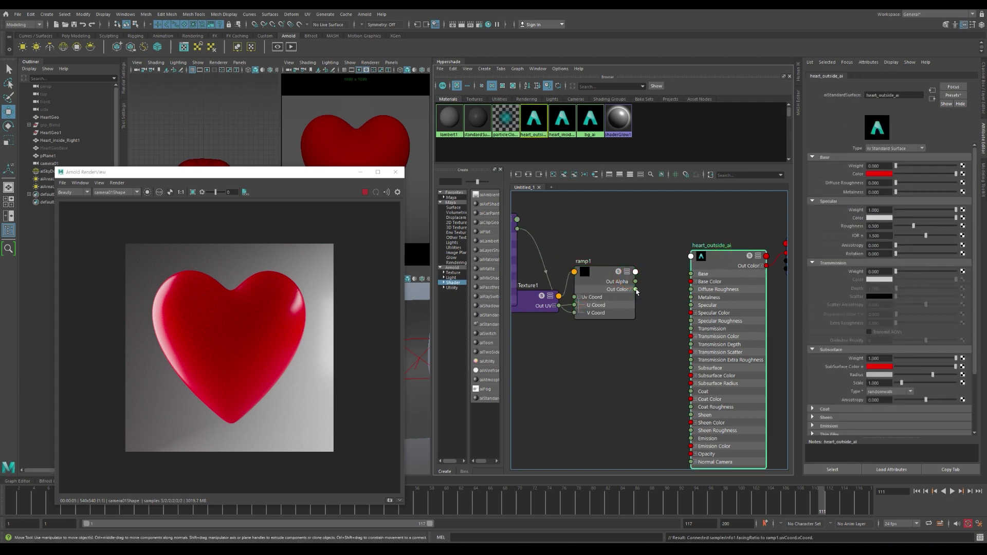
click(636, 290)
drag(680, 340, 697, 337)
click(698, 338)
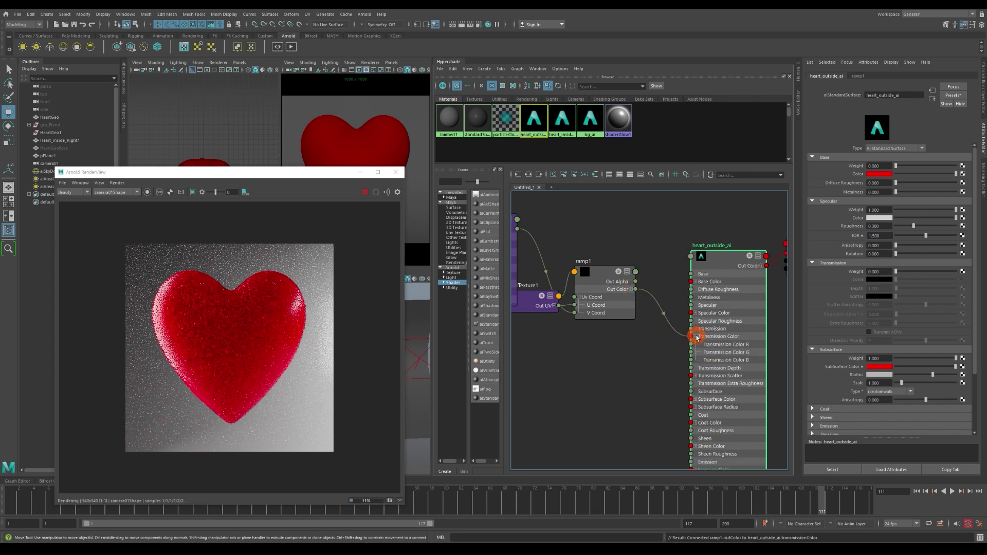
click(617, 288)
click(734, 265)
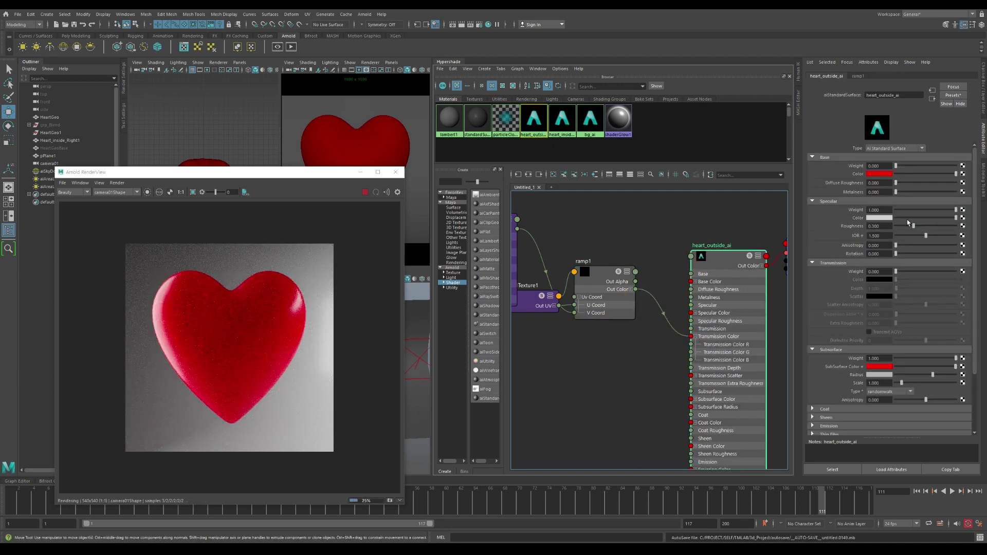
drag(907, 276, 981, 275)
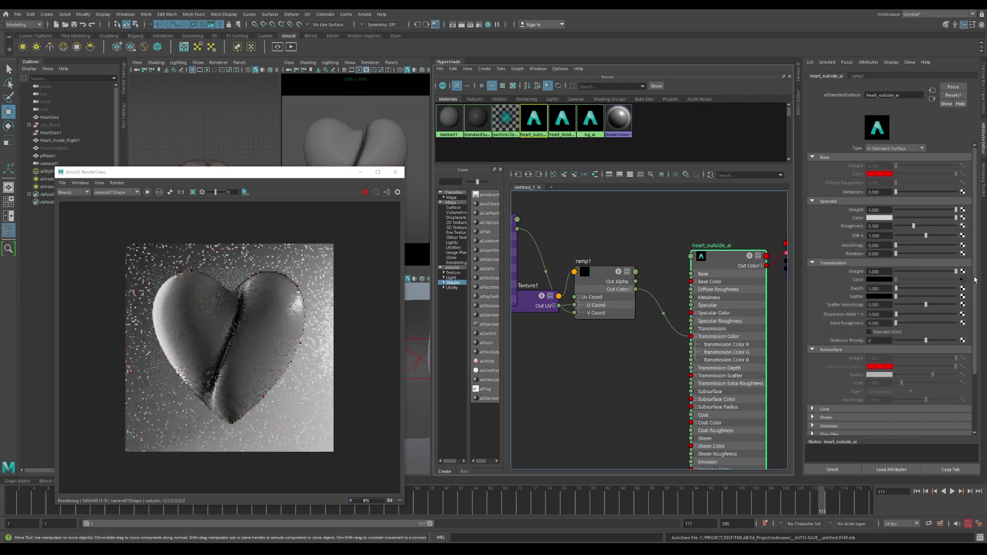
click(596, 280)
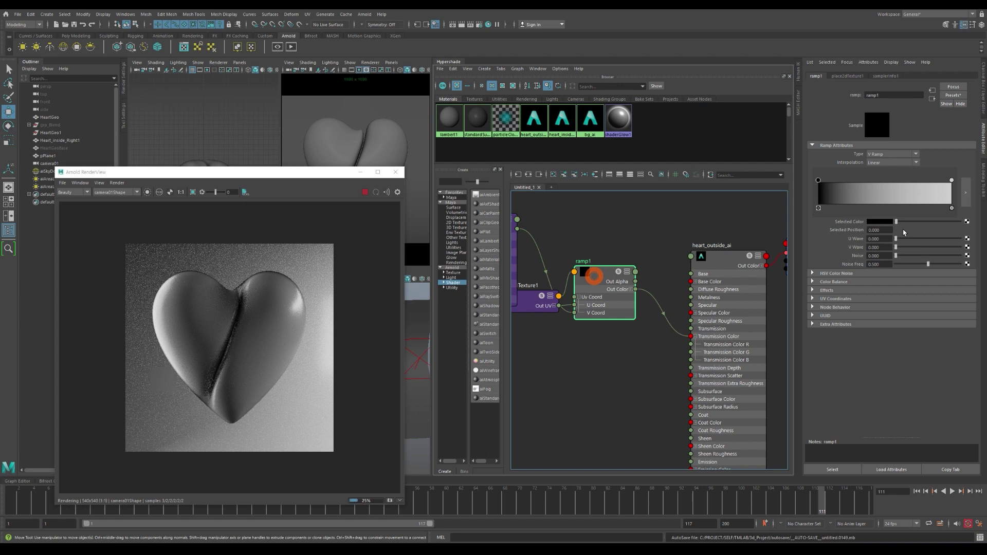
click(952, 180)
mouse_move(956, 222)
mouse_down()
mouse_move(942, 225)
mouse_move(954, 224)
mouse_up()
- Set ramp1 interpolation to Exponential Up and move the black stop to about 0.477
click(883, 164)
click(884, 194)
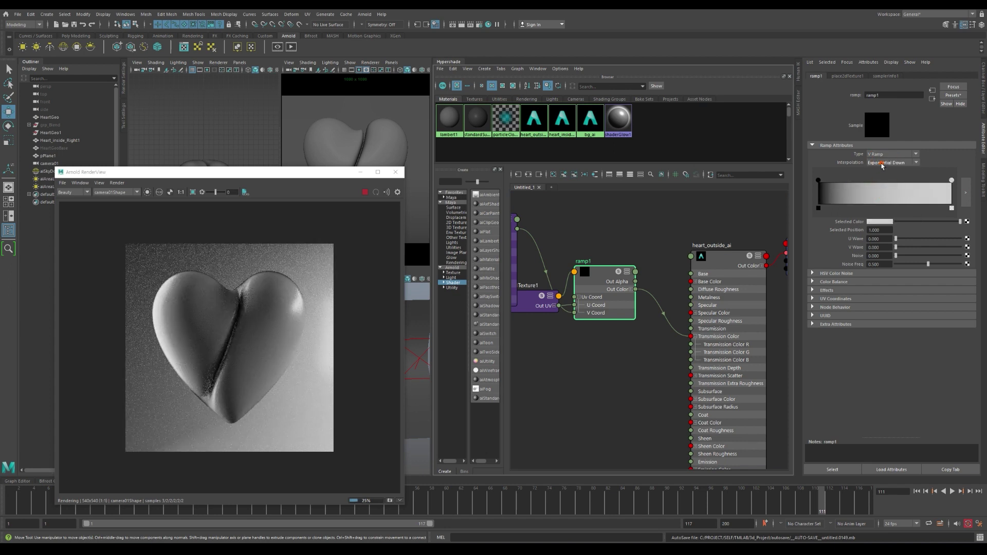
click(892, 163)
click(884, 187)
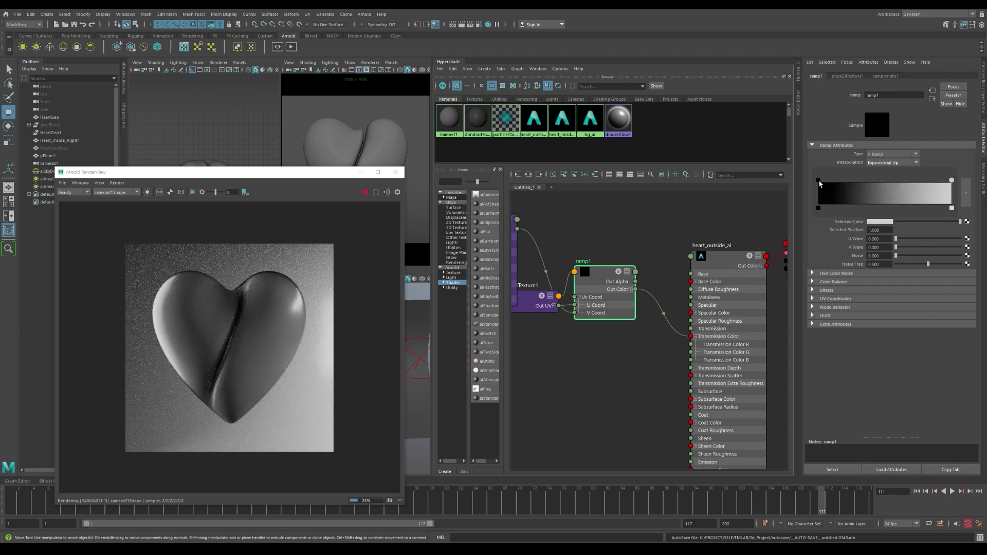
drag(819, 181, 894, 181)
click(951, 181)
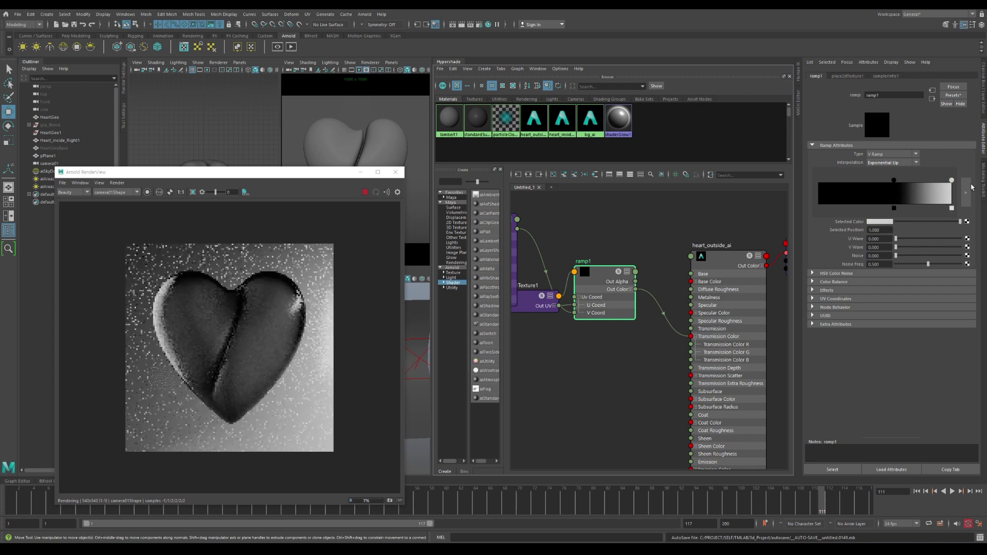
drag(894, 181, 883, 181)
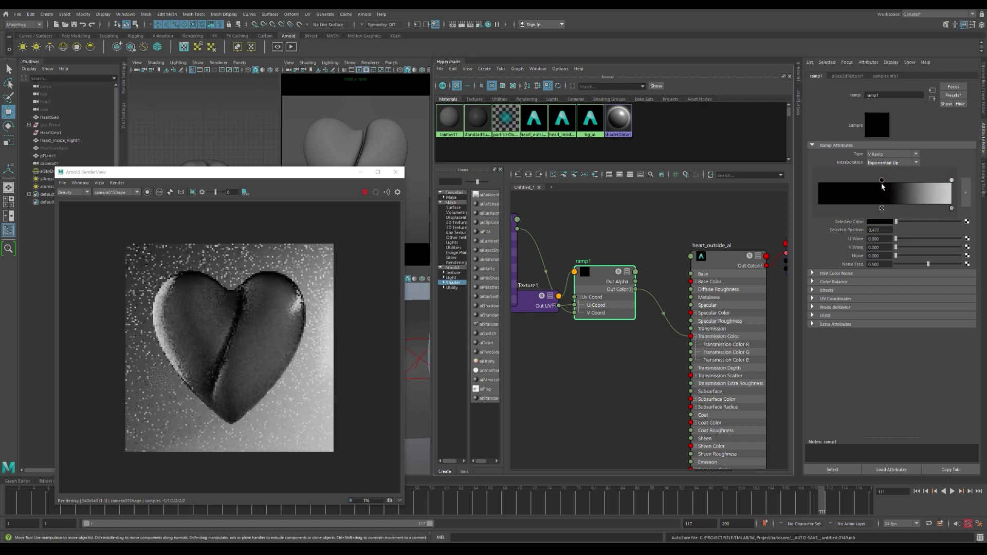
- Try Smooth, return to Exponential Up, and move the black stop to about 0.104
click(893, 163)
click(892, 201)
click(891, 163)
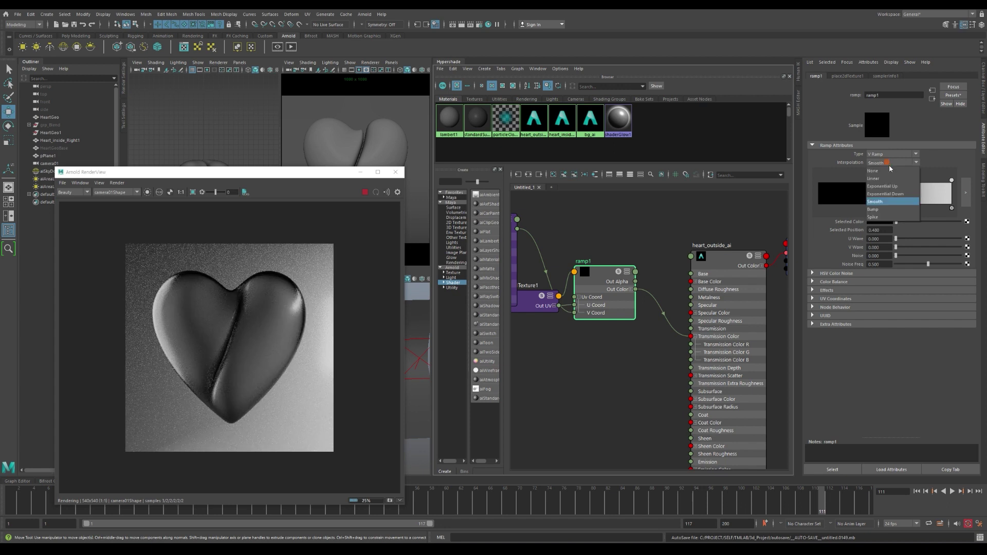
click(888, 186)
drag(882, 181, 834, 186)
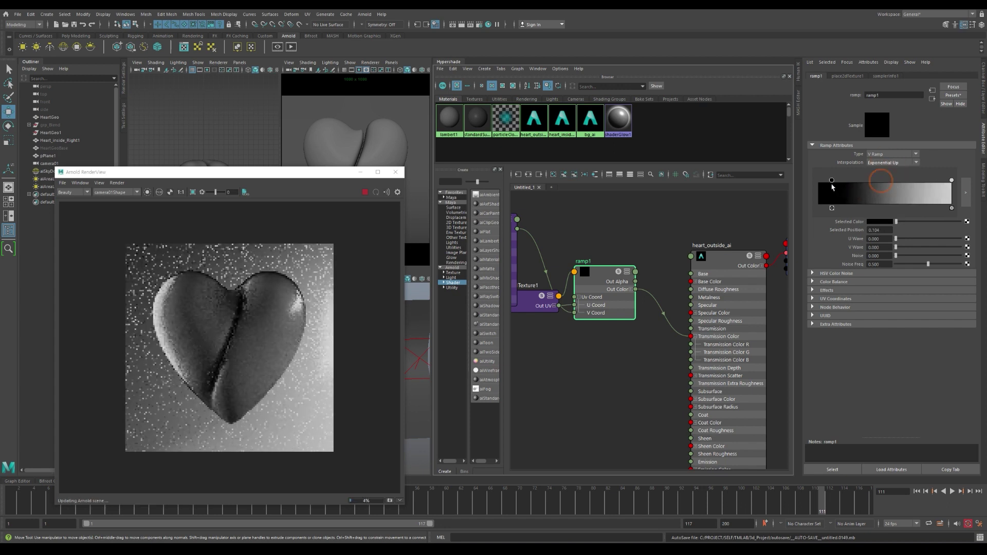
click(720, 261)
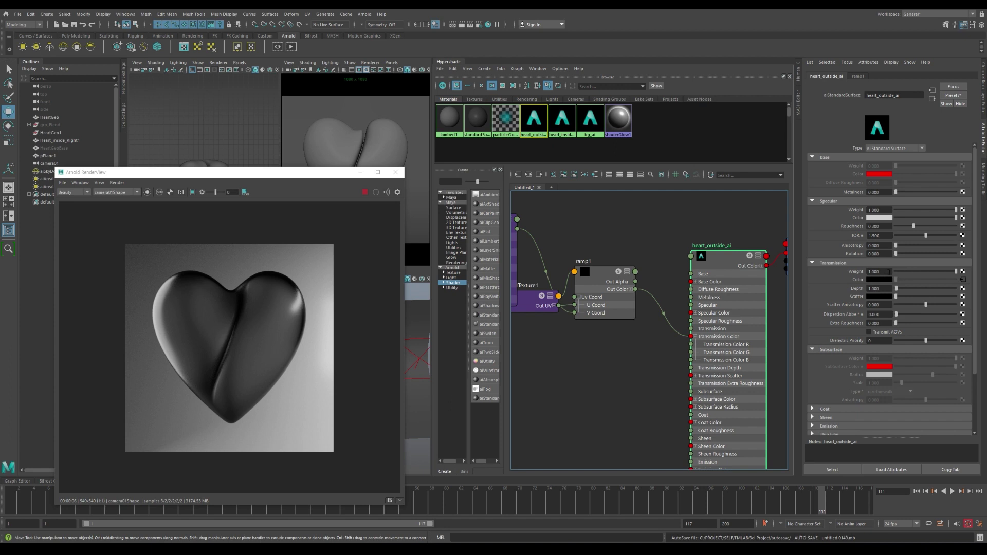
- Create aiRgbaToFloat1 fed by ramp1's colour and wire its Out Value to heart_outside_ai's Transmission weight
drag(599, 278, 576, 335)
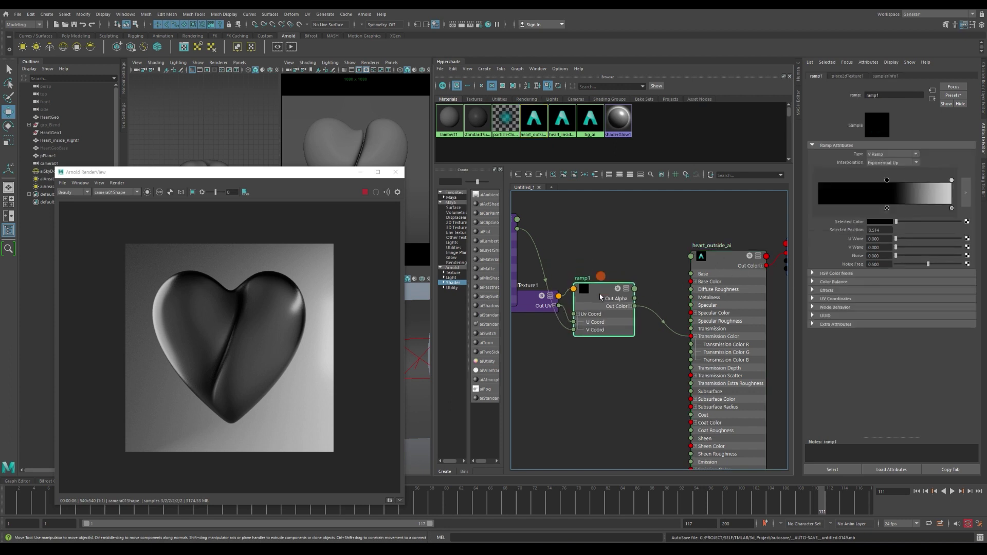
click(619, 289)
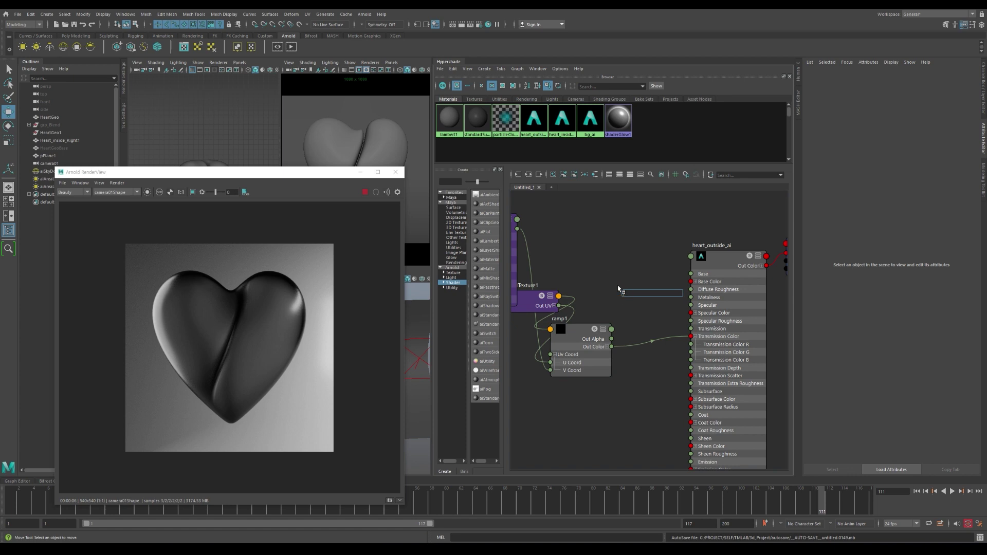
text(rgb)
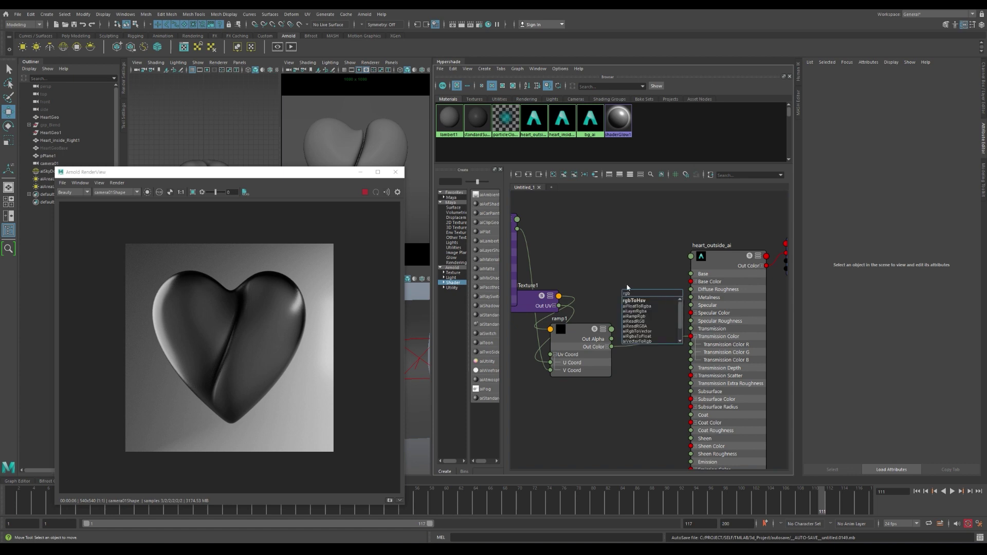
click(638, 337)
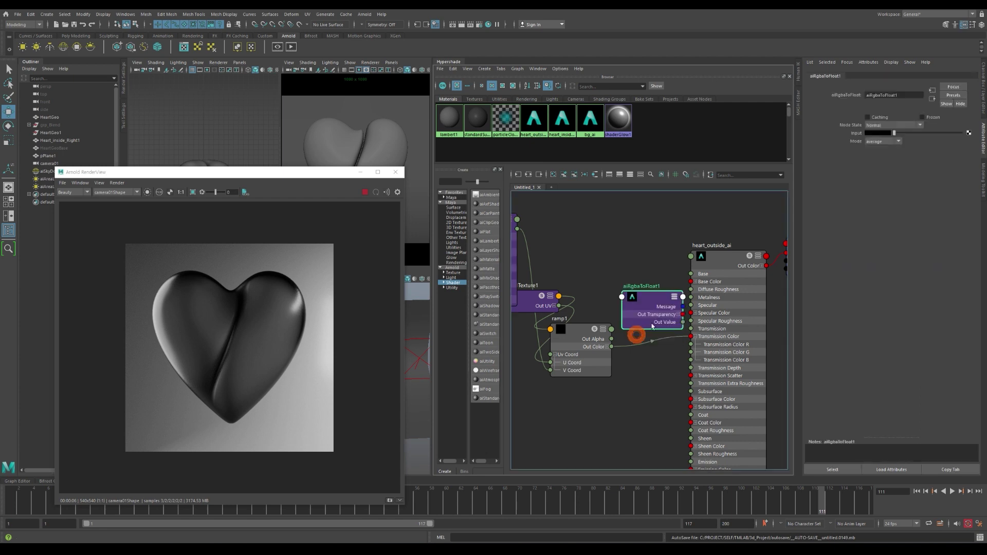
drag(638, 332, 638, 273)
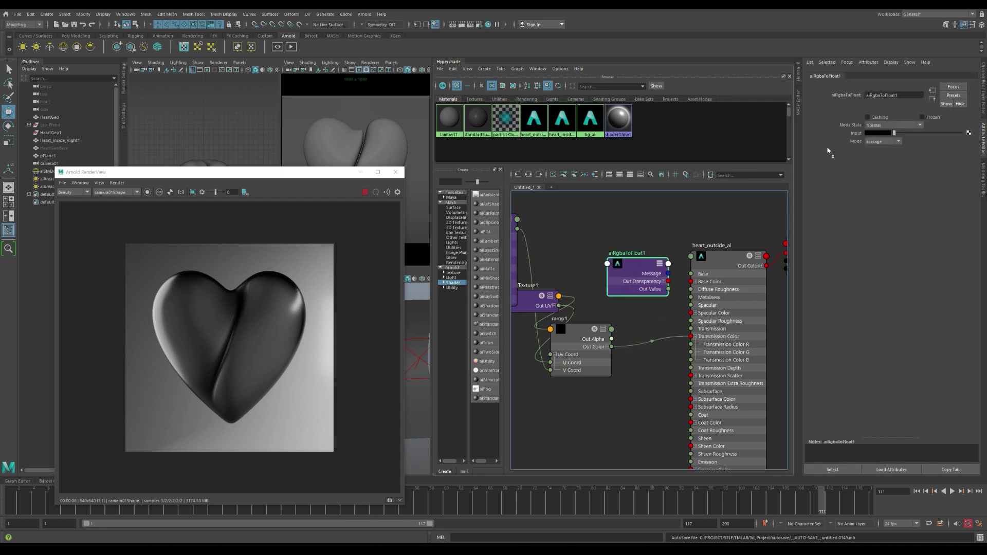
middle_drag(829, 152, 851, 134)
click(704, 272)
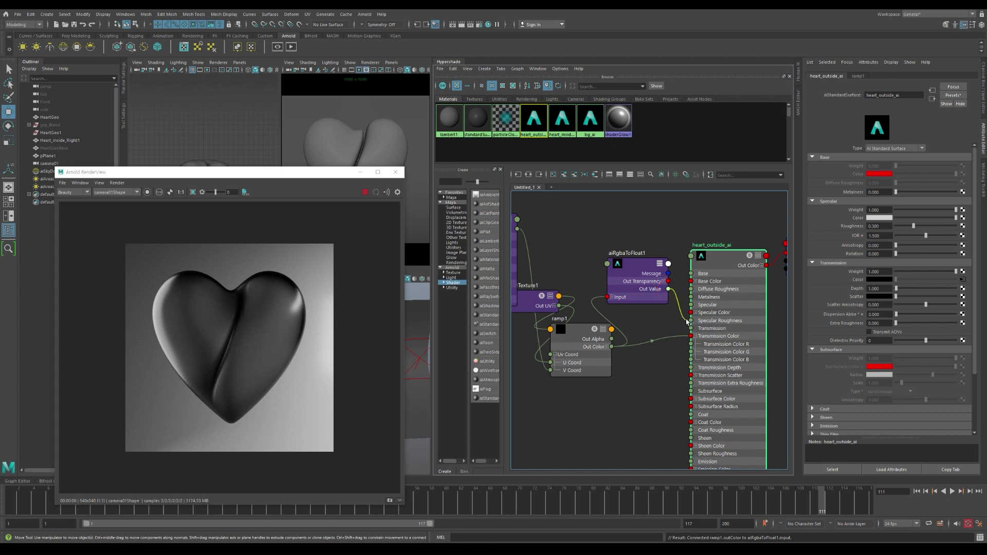
drag(668, 290, 691, 328)
- Slightly darken ramp1's white end colour stop
click(576, 332)
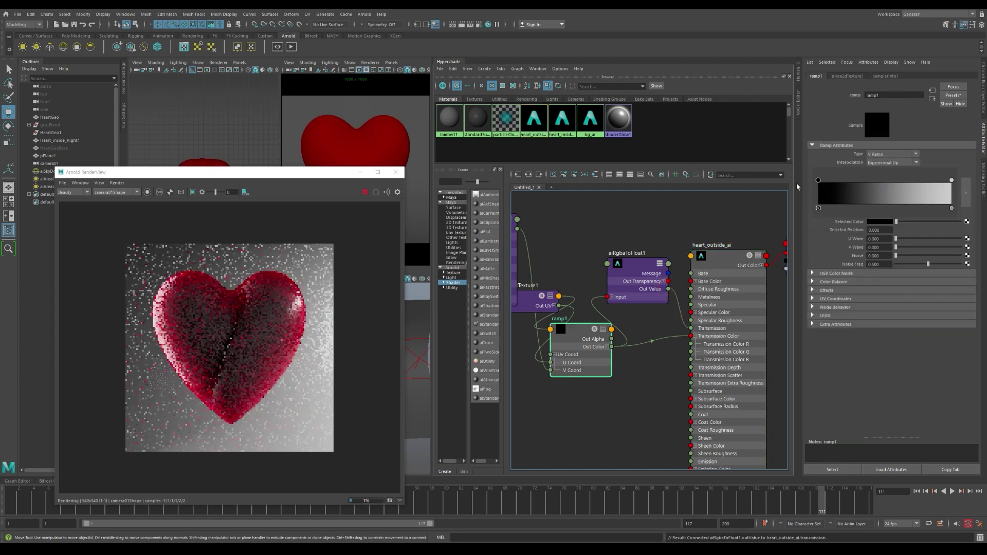
click(952, 181)
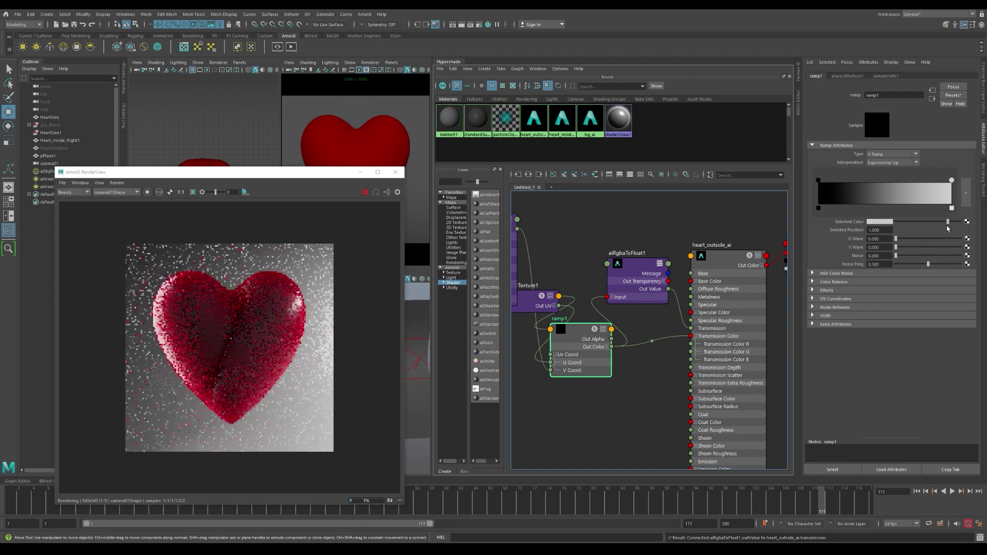
drag(960, 222, 949, 223)
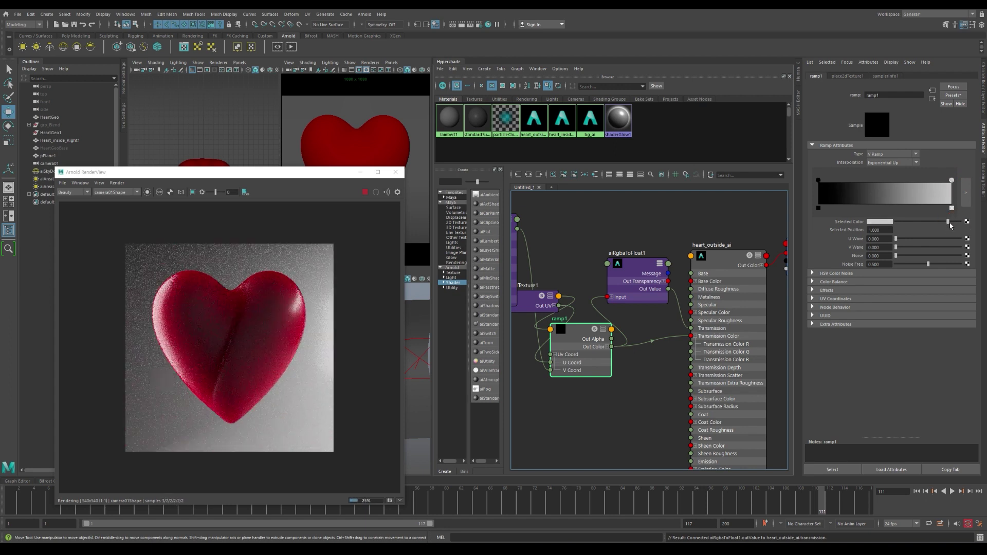
- Apply the Balloon preset to heart_inside_ai with metalness 0, and hide the outer heart
click(562, 119)
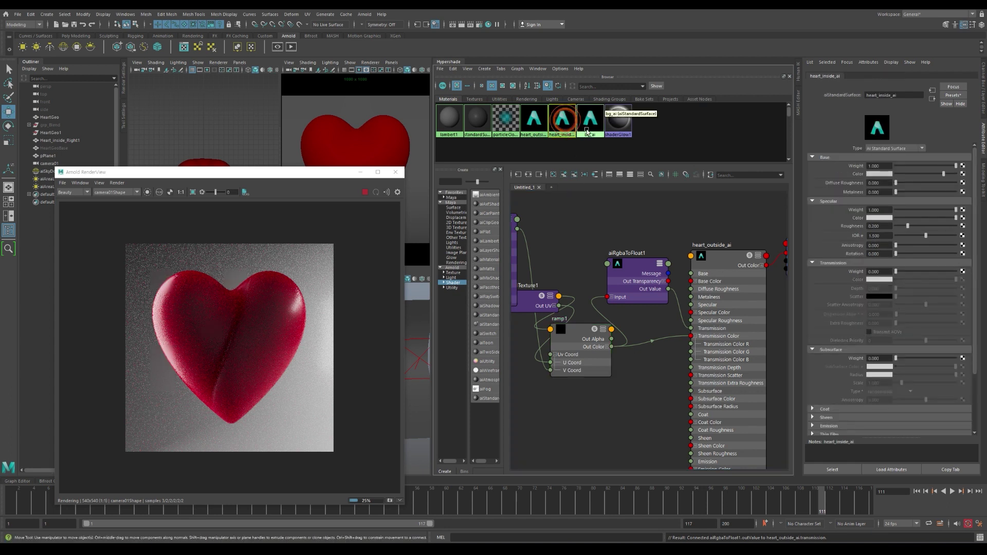
click(950, 96)
mouse_move(918, 113)
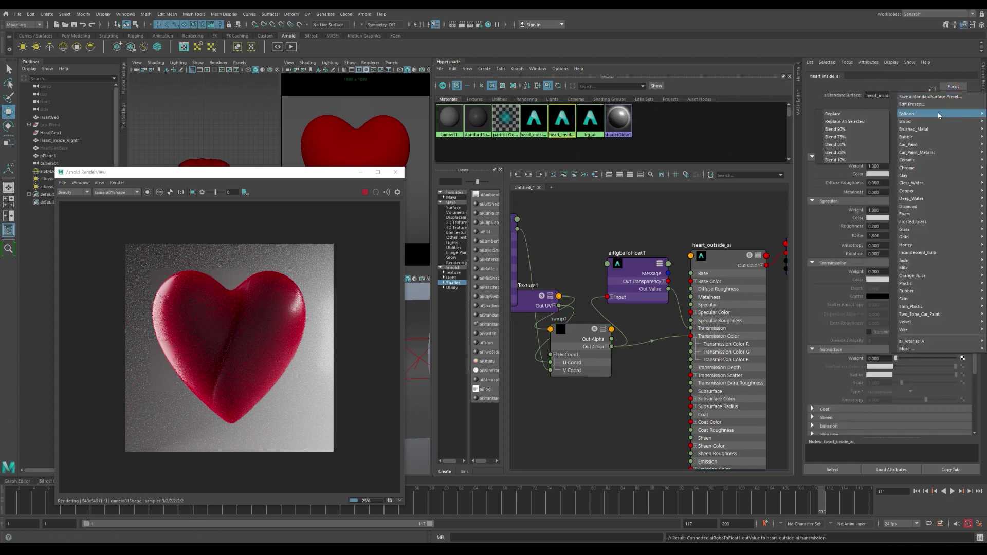
click(864, 114)
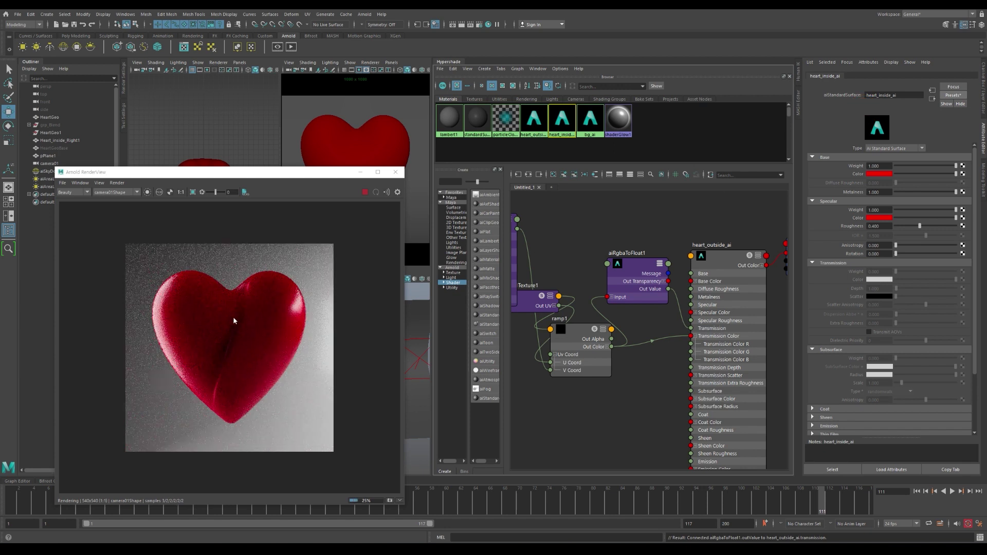
drag(903, 191, 889, 192)
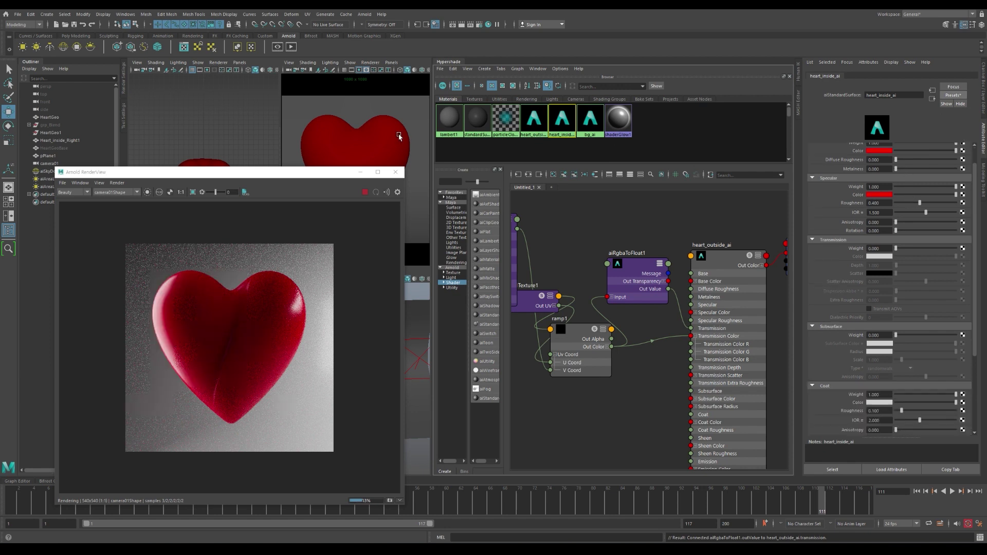
key(ctrl+h)
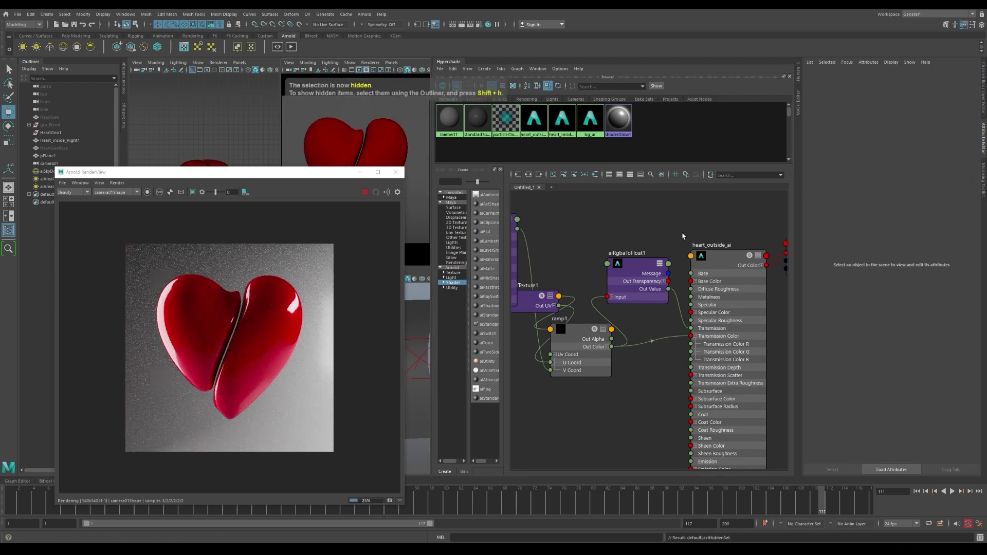
- Set heart_inside_ai's coat weight to 0.2 and specular roughness to 0.3
click(683, 236)
click(563, 134)
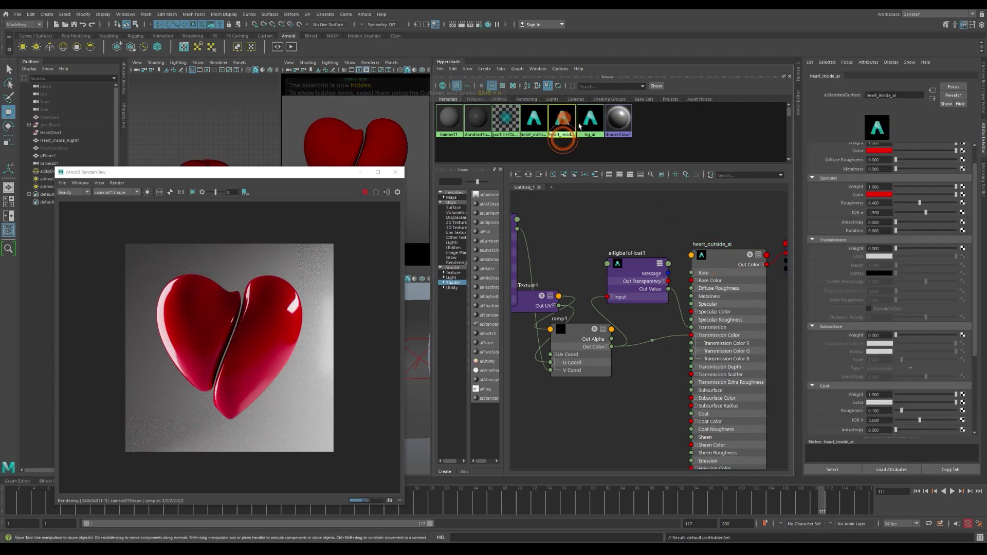
scroll(901, 376, down, 2)
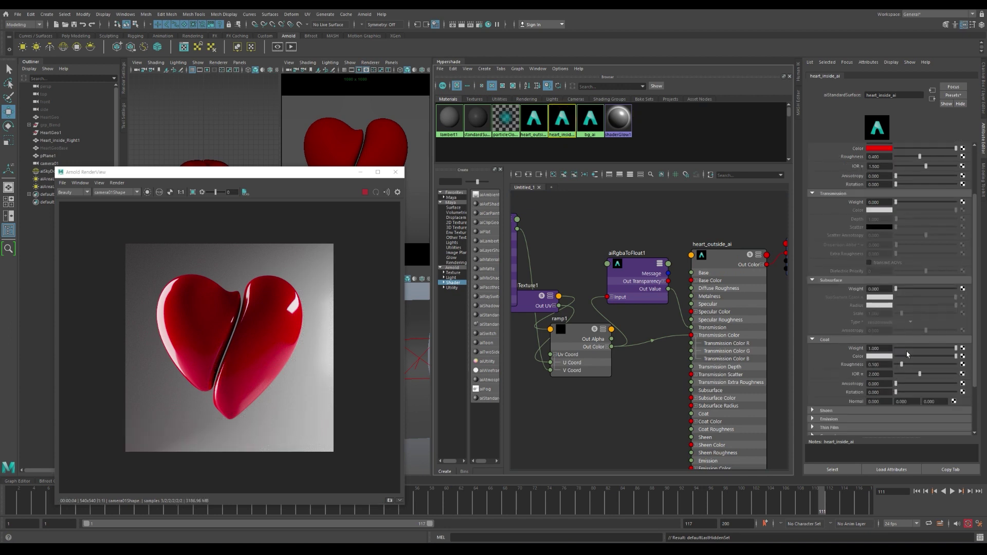
click(880, 348)
text(0.2)
key(Return)
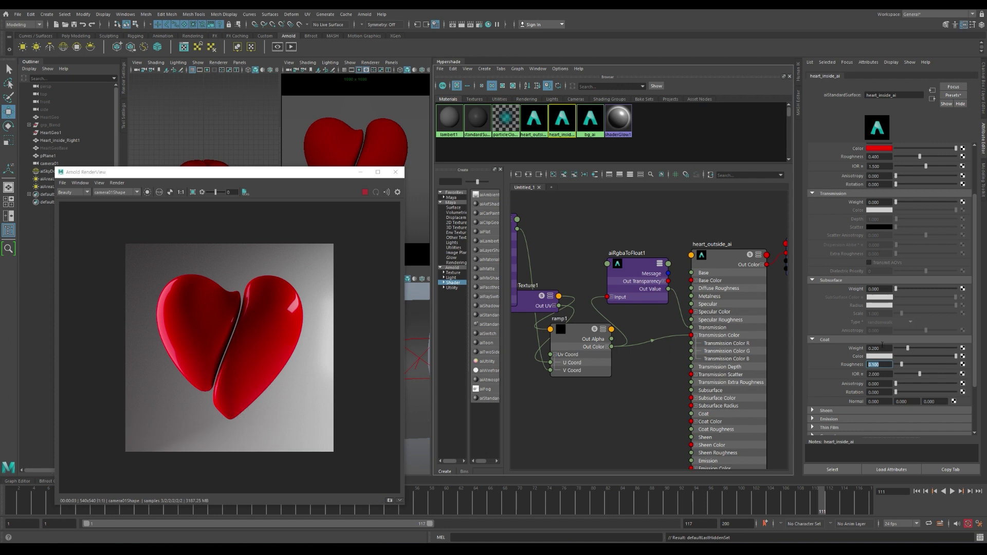
scroll(916, 330, up, 3)
click(882, 203)
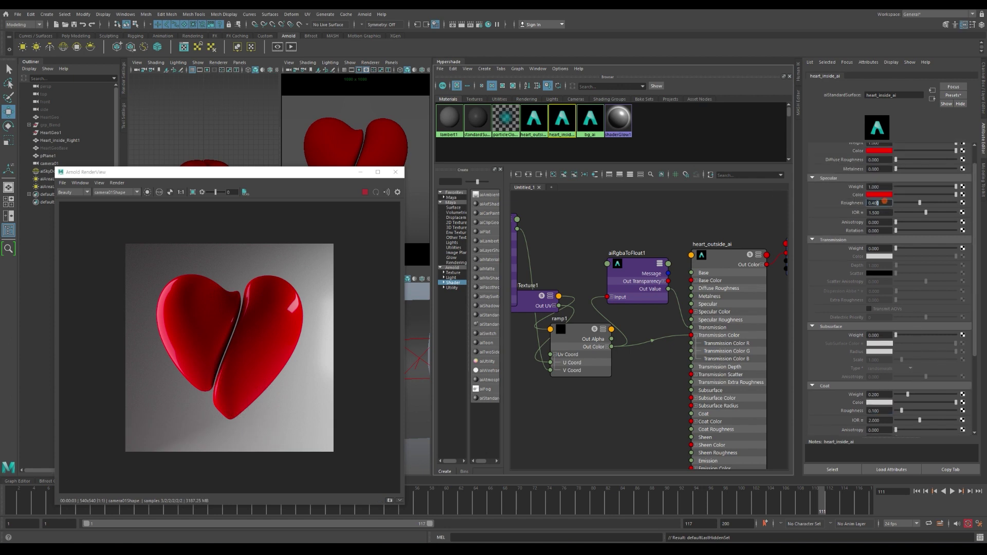
text(.3)
key(Return)
- Give heart_inside_ai an emission weight of 0.1 with red emission colour
scroll(906, 295, down, 3)
scroll(905, 300, down, 2)
click(844, 354)
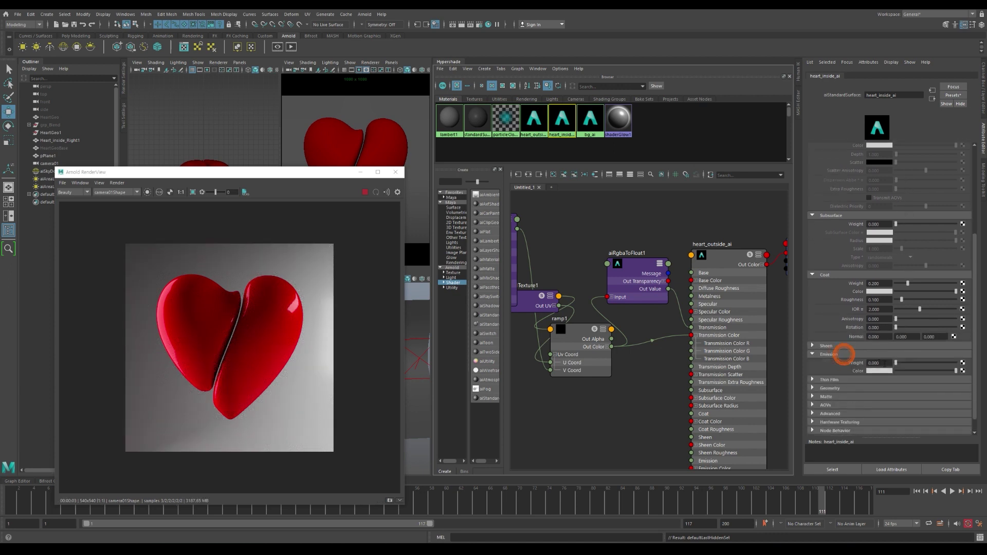
drag(896, 365, 899, 367)
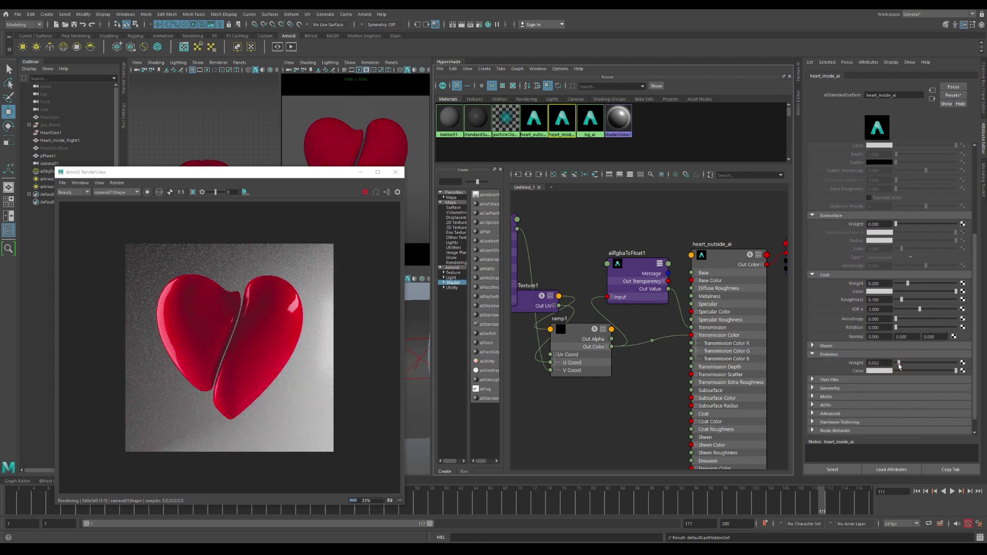
click(884, 364)
text(0.100)
key(Return)
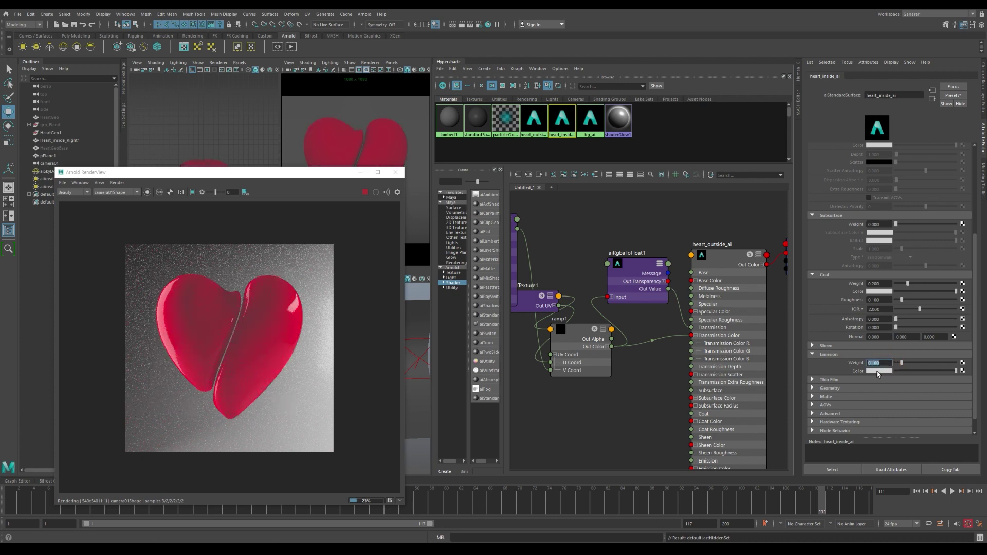
click(879, 370)
click(954, 368)
click(638, 366)
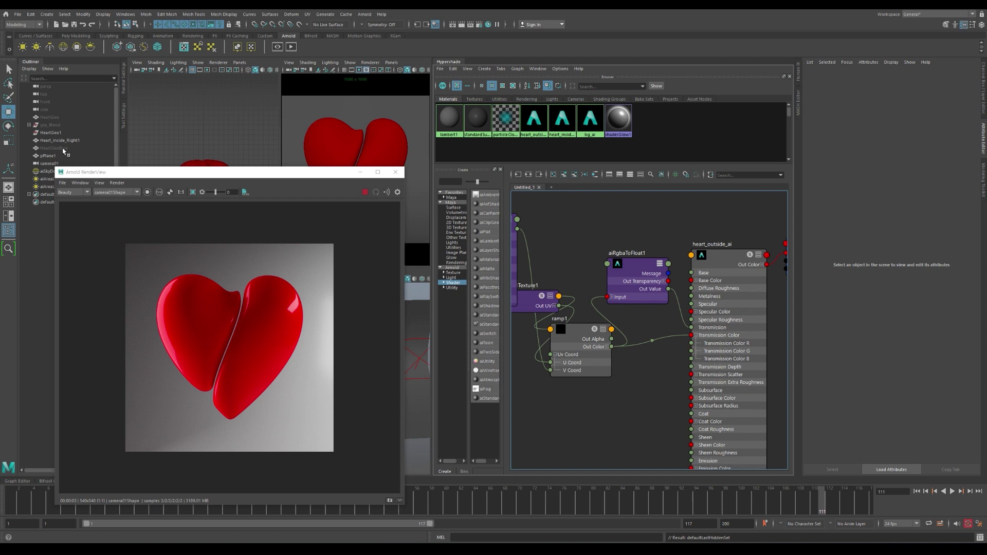
- Unhide the outer HeartGeo and brighten ramp1's end colour stop to white
click(52, 117)
key(shift+h)
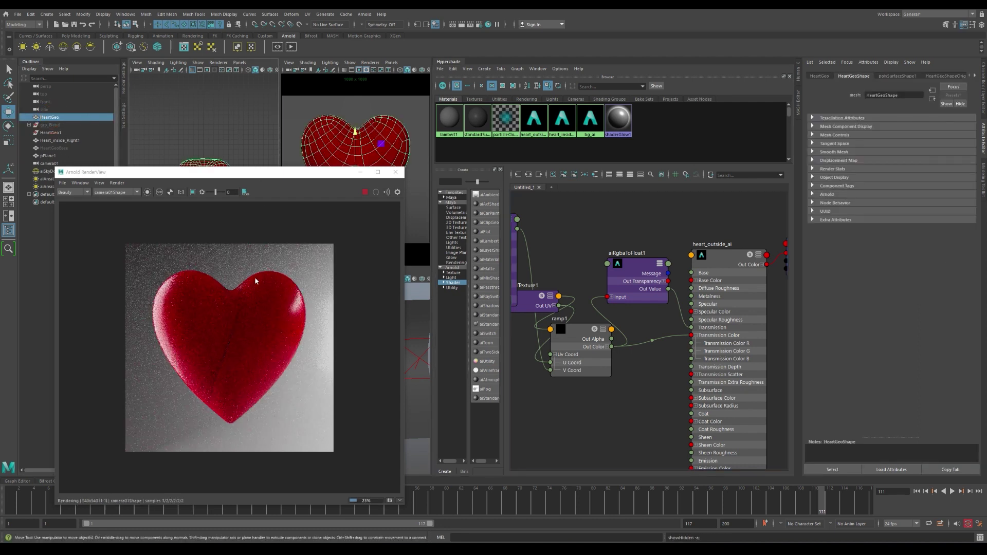
click(577, 328)
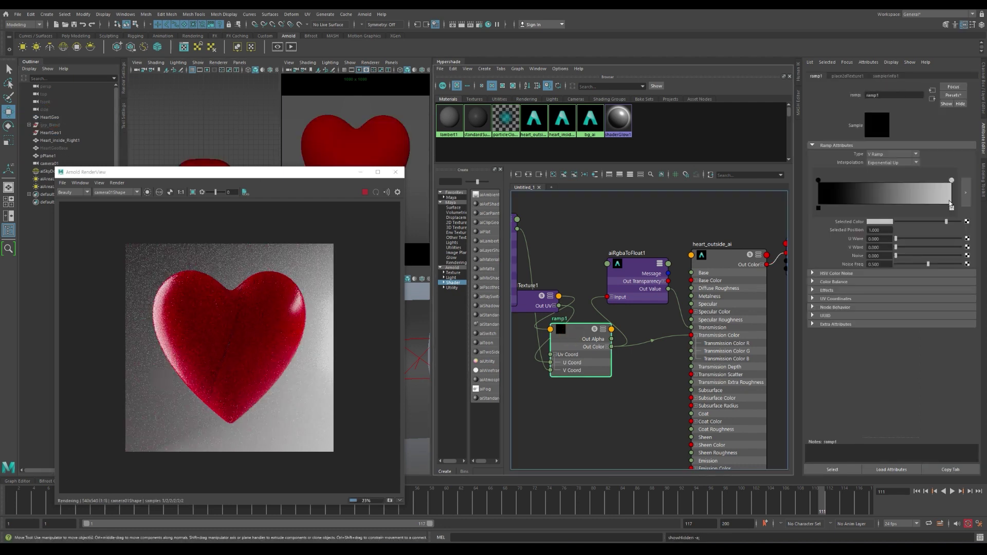
click(952, 180)
drag(943, 222, 954, 222)
- Go to frame 39 and bring up the outer heart shader's attributes
drag(12, 500, 291, 516)
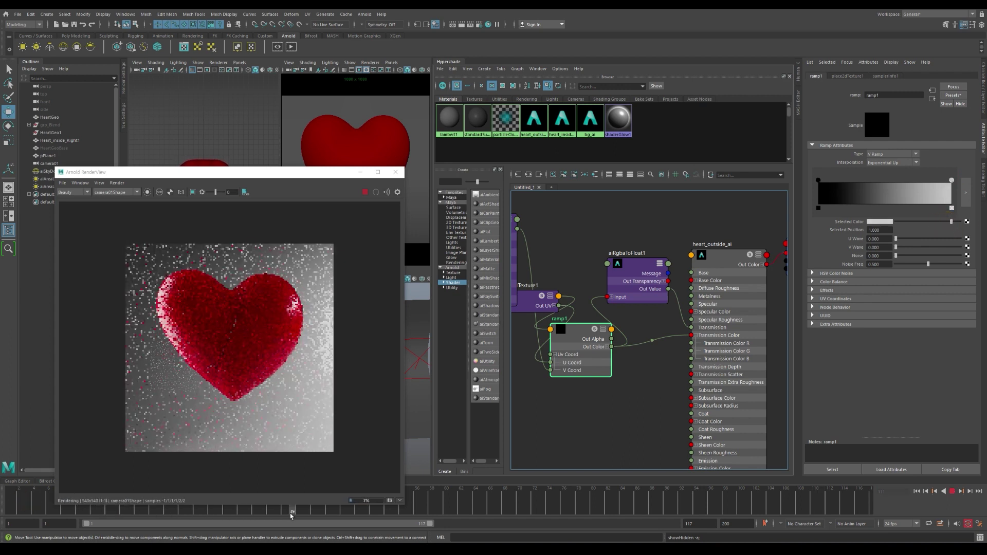
click(706, 296)
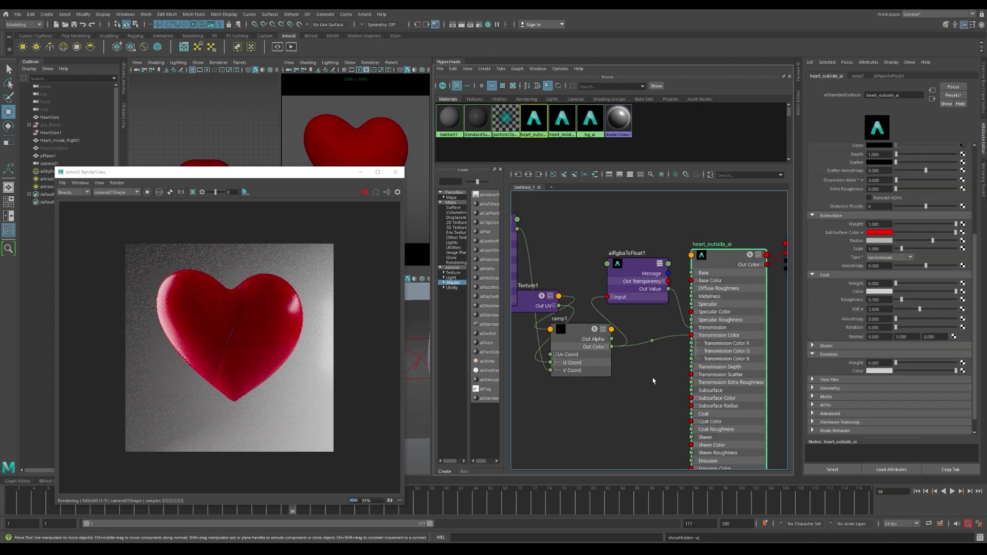
alt+middle_drag(653, 381, 678, 343)
- Create a new ramp texture (ramp2) beside heart_outside_ai and make it solid red
click(683, 363)
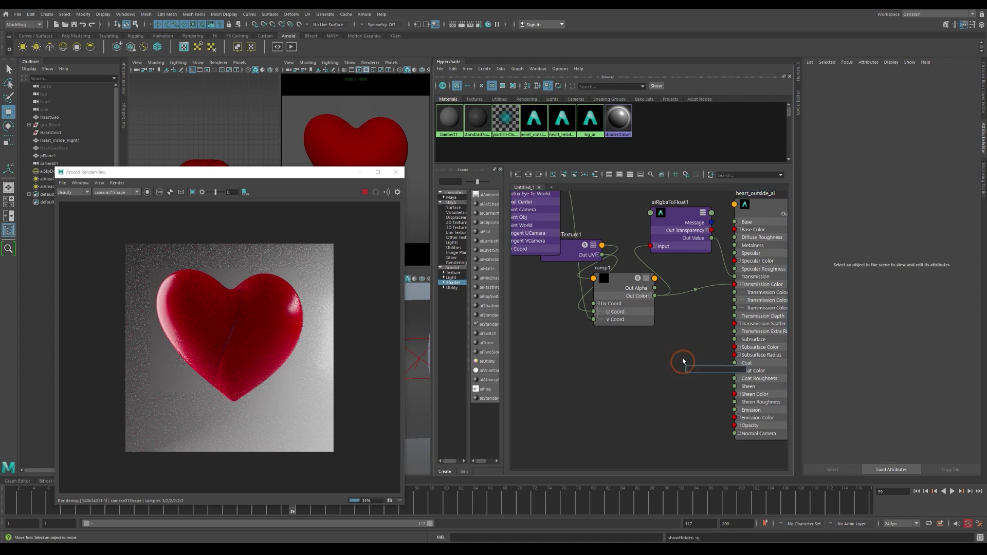
text(ra)
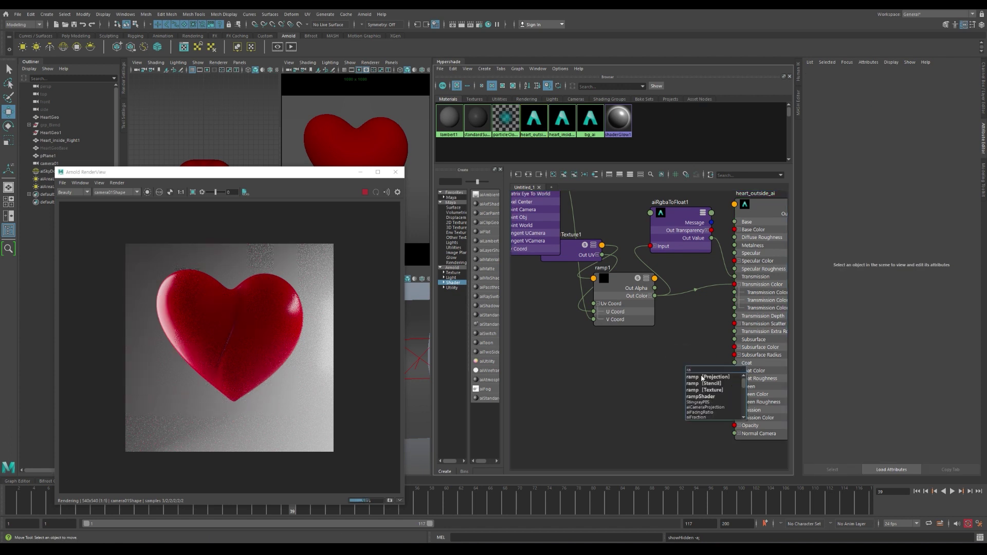
click(701, 391)
mouse_move(717, 378)
mouse_down()
mouse_move(774, 386)
mouse_move(674, 372)
mouse_up()
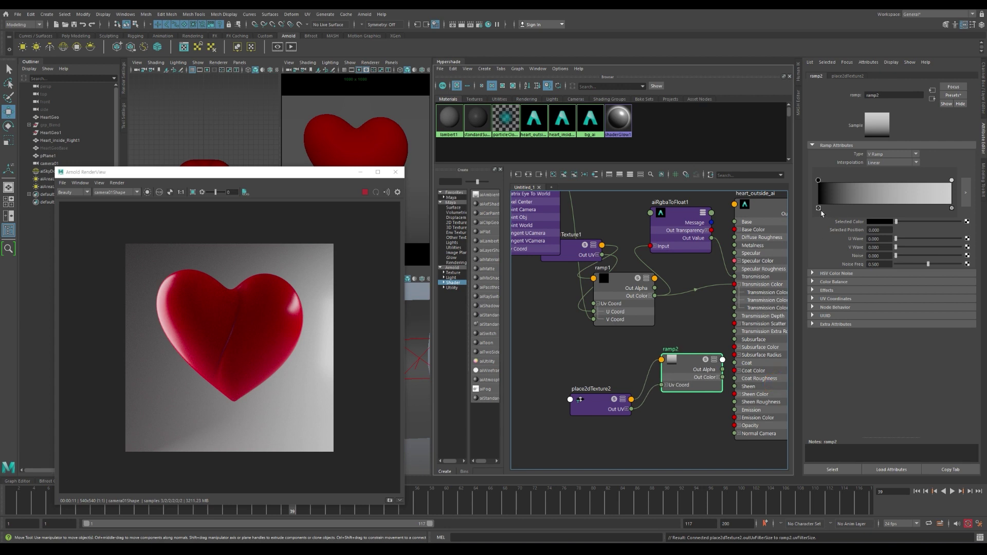
click(819, 207)
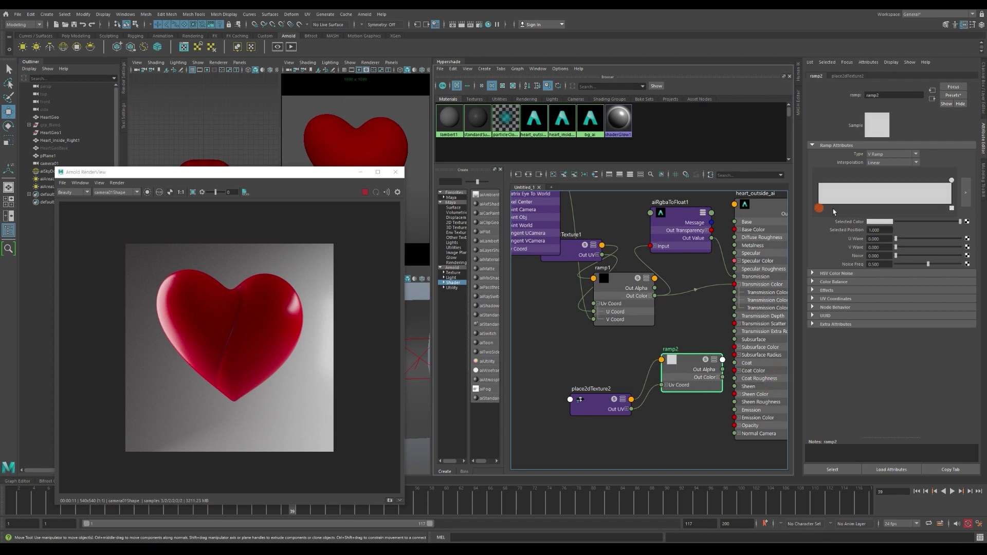
click(880, 223)
click(800, 213)
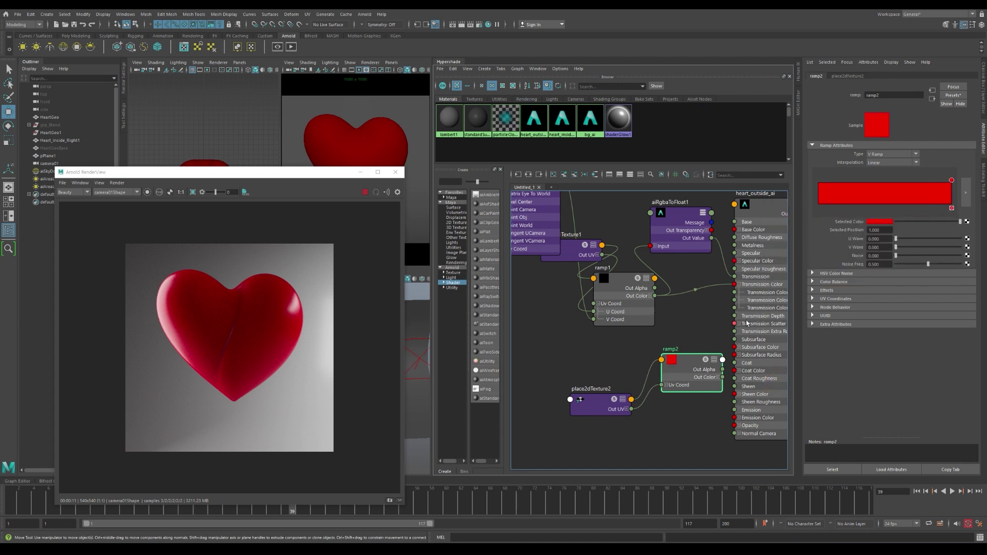
- Connect ramp1's outColor to ramp2's Color Gain
click(688, 368)
click(833, 283)
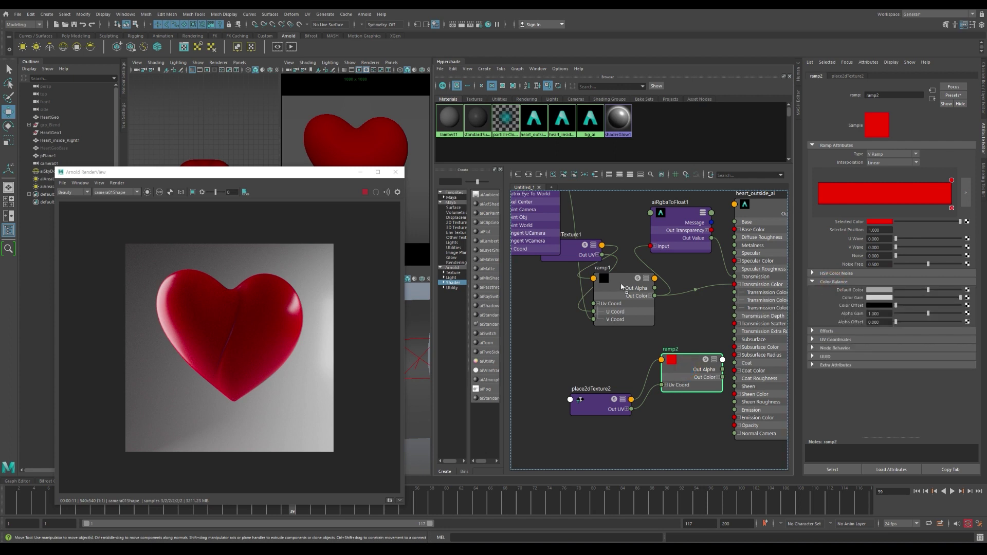
middle_drag(847, 300, 847, 301)
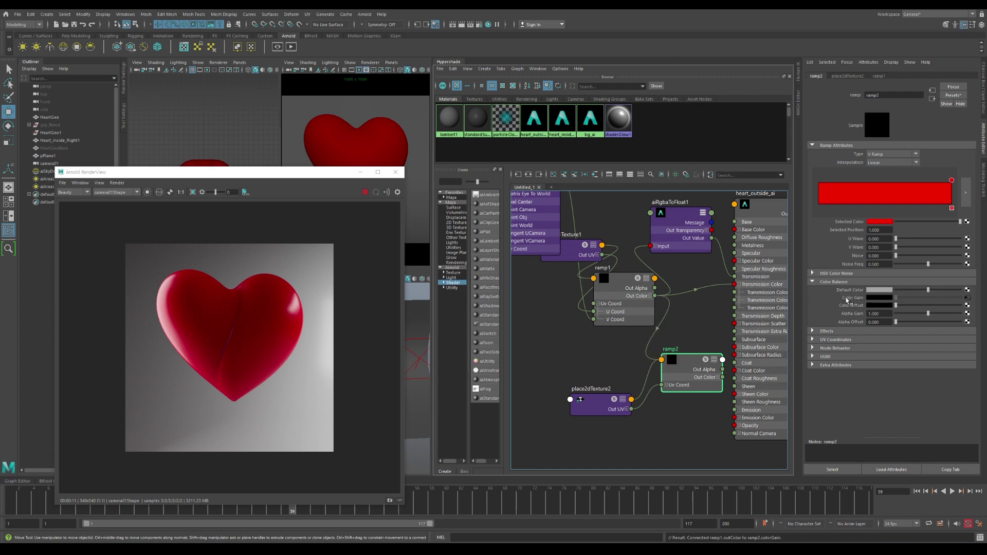
- Connect ramp2's Out Color to heart_outside_ai's Emission Color and set Emission Weight to about 0.16
click(764, 214)
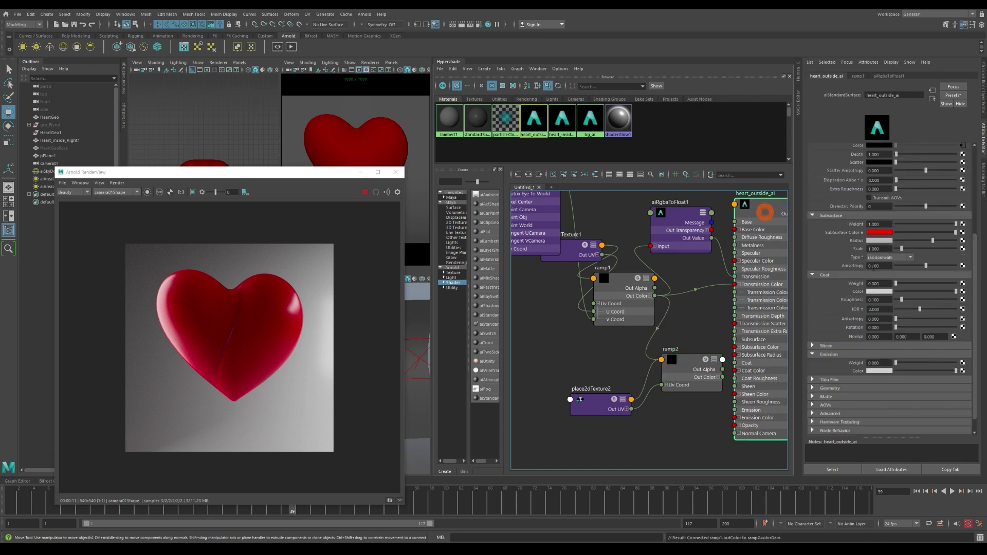
middle_drag(723, 360, 895, 371)
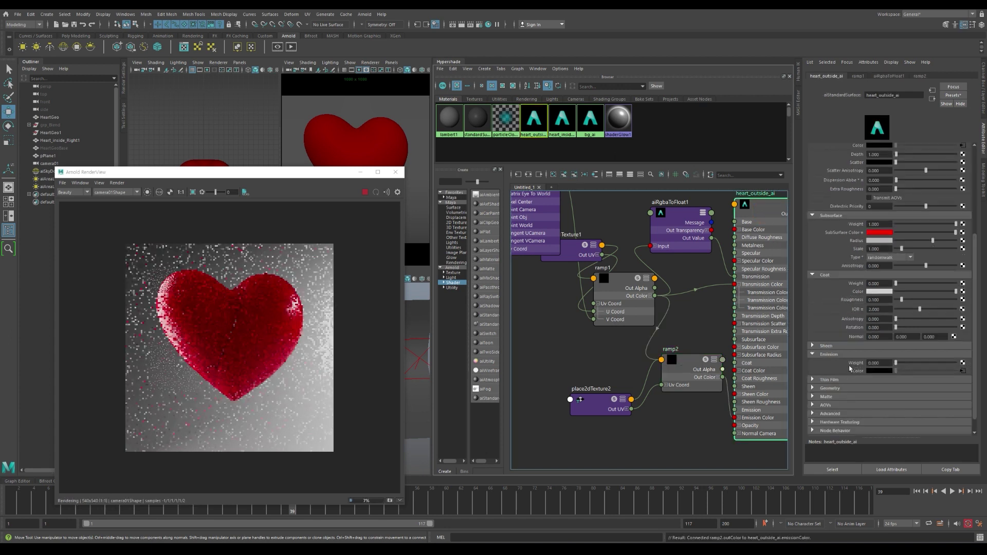
click(906, 363)
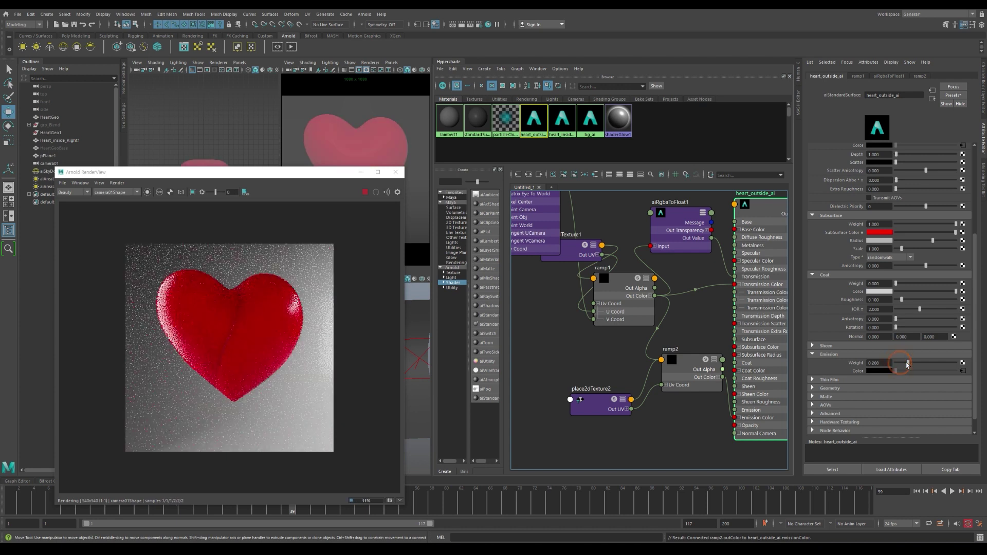
drag(906, 365, 906, 365)
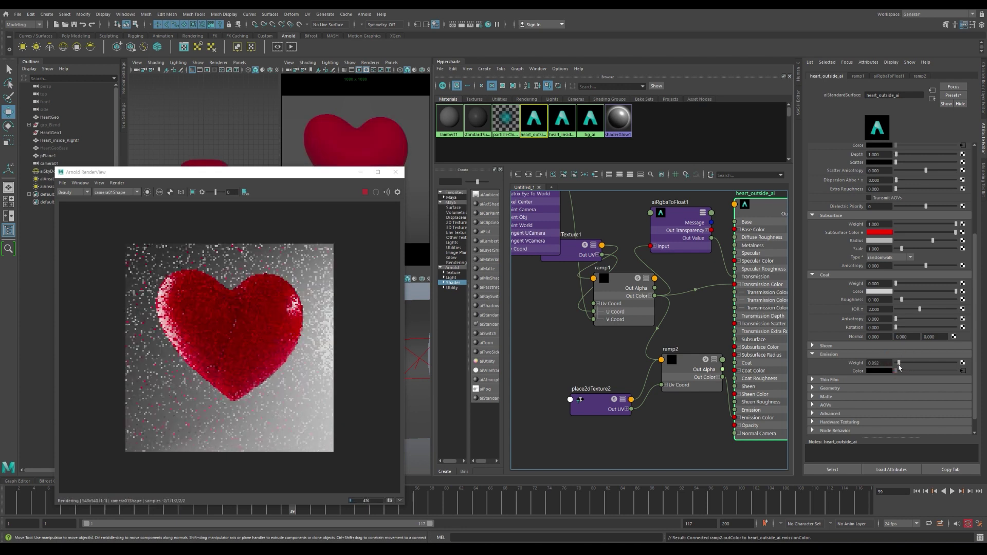